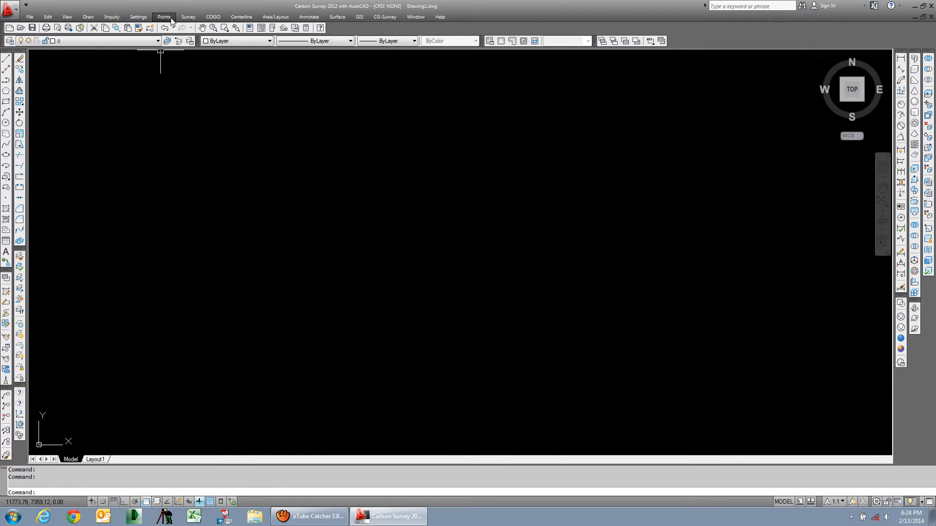
# Open the 1334xshoringR0.dwg drawing from the Block 45 folder
pyautogui.click(30, 17)
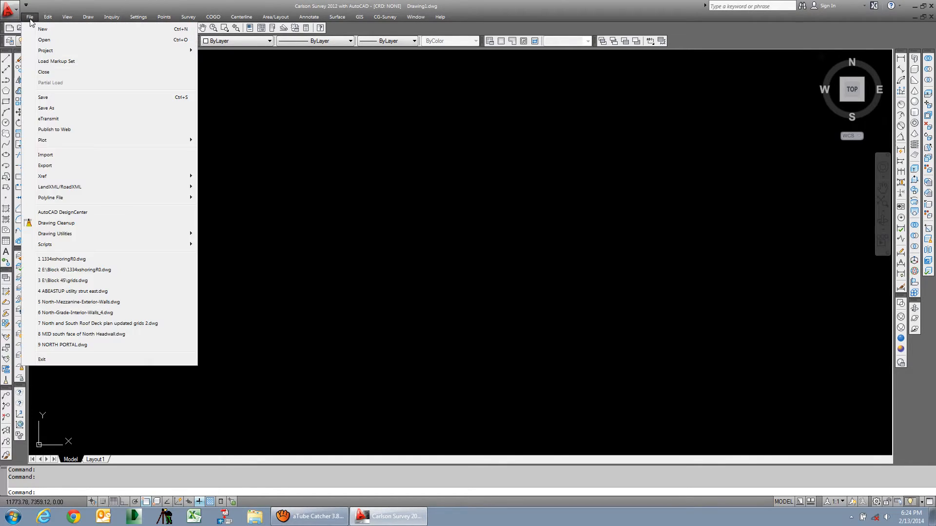
pyautogui.click(53, 44)
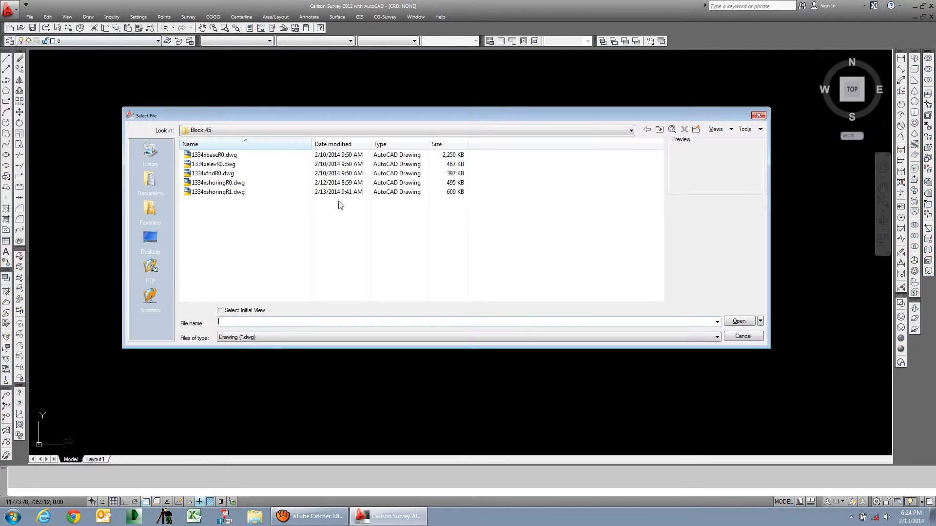
pyautogui.doubleClick(218, 184)
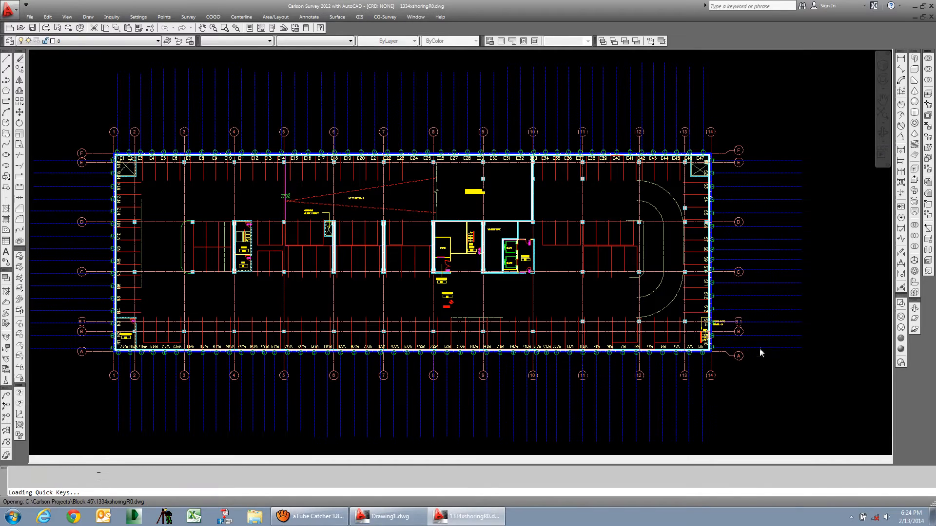
pyautogui.moveTo(756, 361); pyautogui.dragTo(779, 365, button='middle')
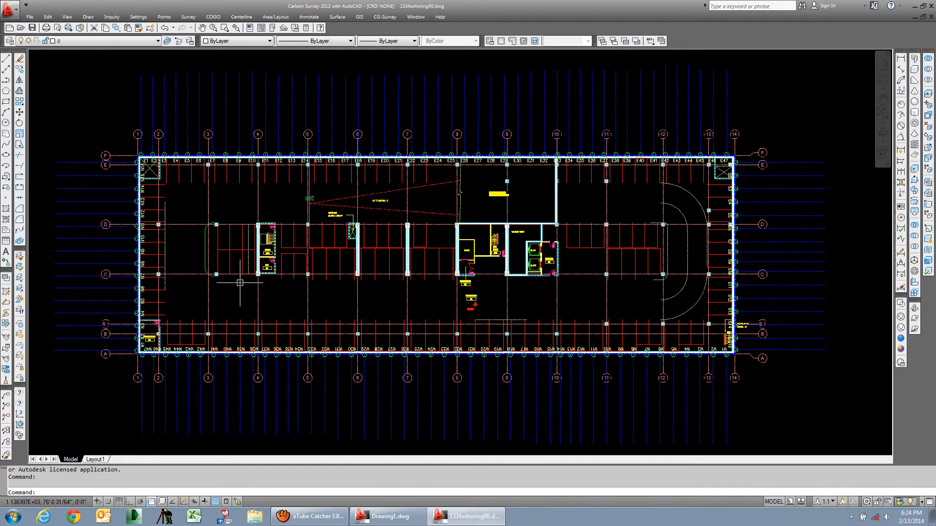
# Explode the block that contains the whole shoring plan so its objects can be picked individually
pyautogui.click(189, 267)
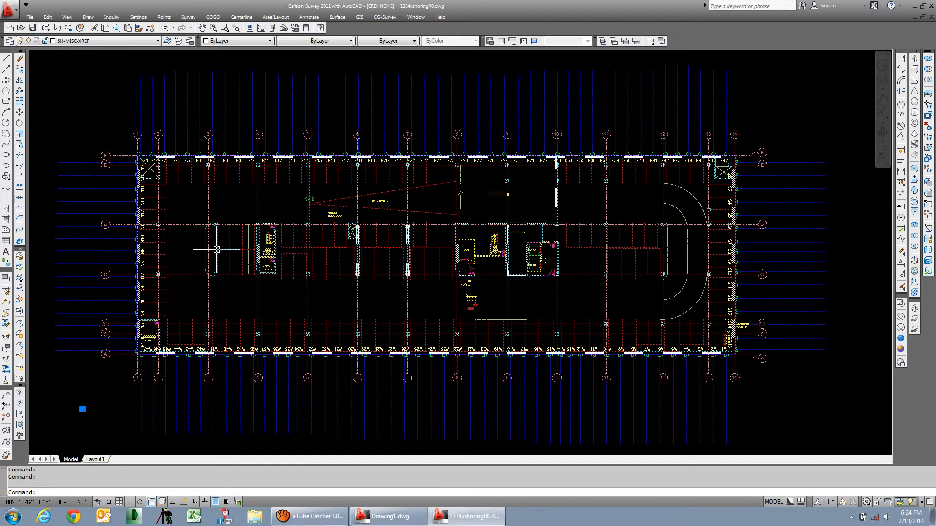
pyautogui.press('Escape')
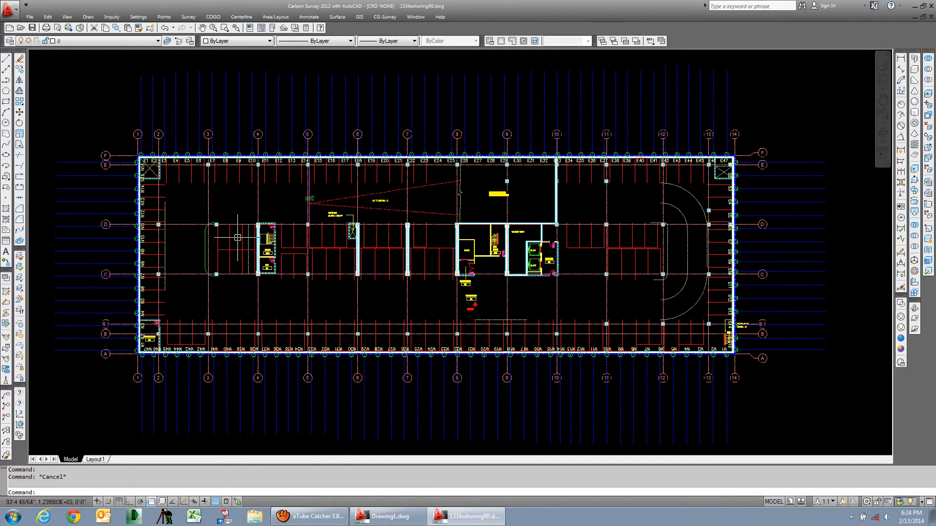
pyautogui.click(20, 241)
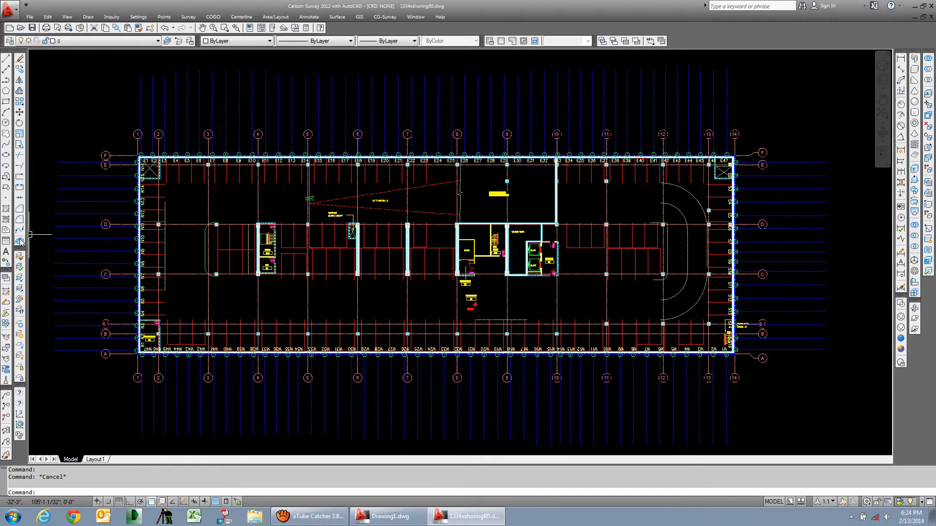
pyautogui.click(121, 156)
pyautogui.press('Return')
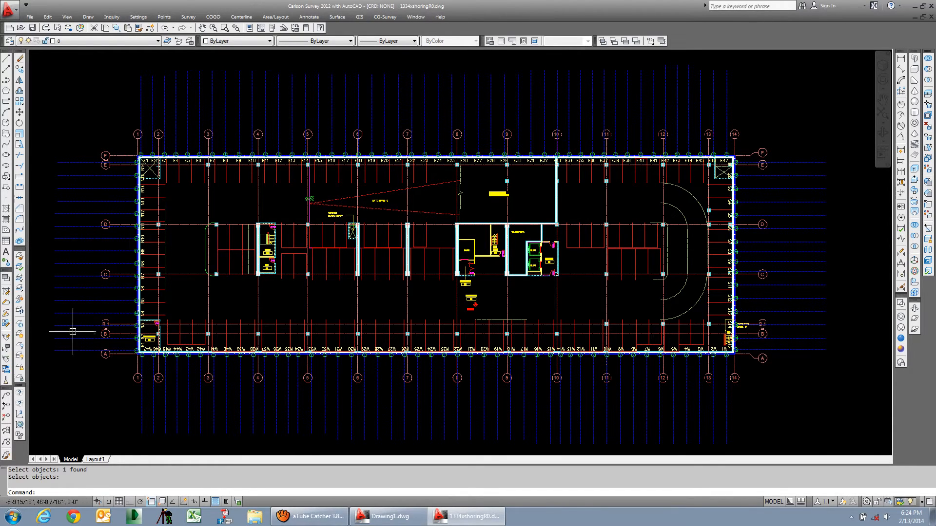
# Isolate the red grid line layer, hiding all other layers of the plan
pyautogui.click(20, 278)
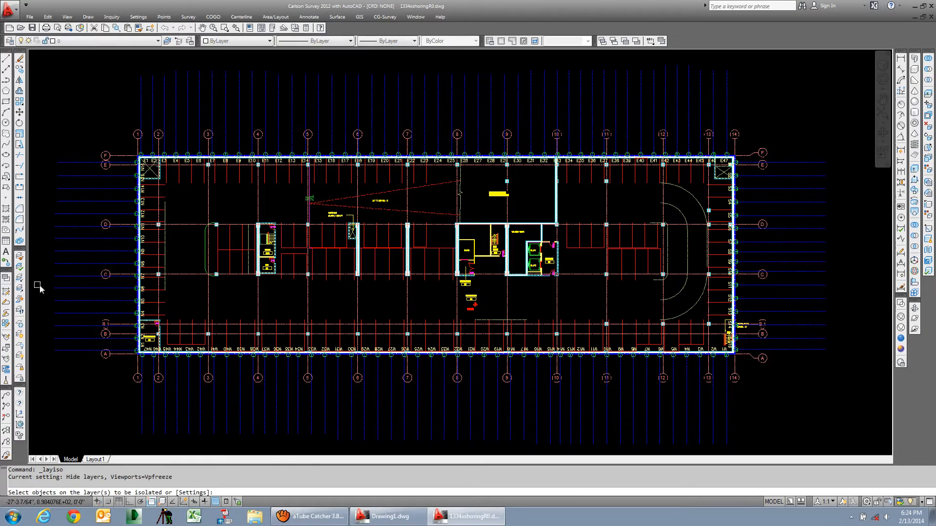
pyautogui.click(111, 158)
pyautogui.press('Return')
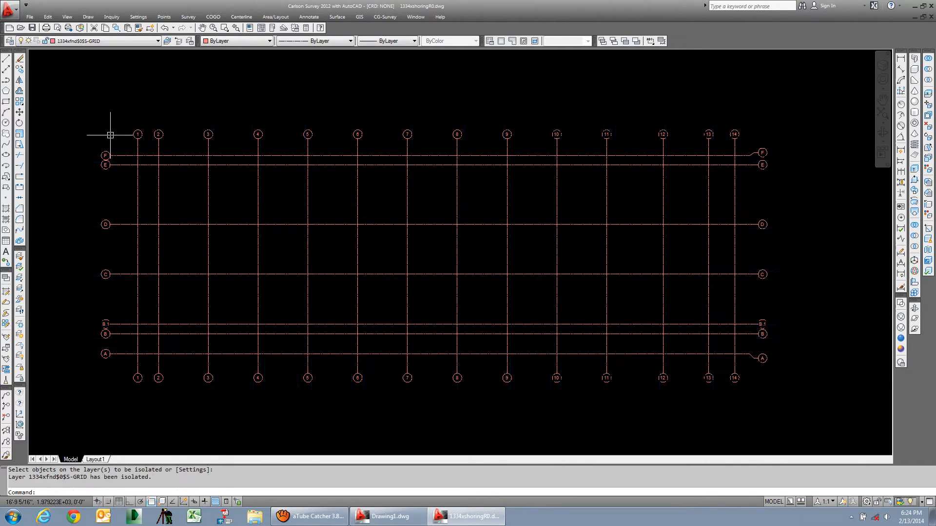
pyautogui.moveTo(390, 291); pyautogui.dragTo(406, 303, button='middle')
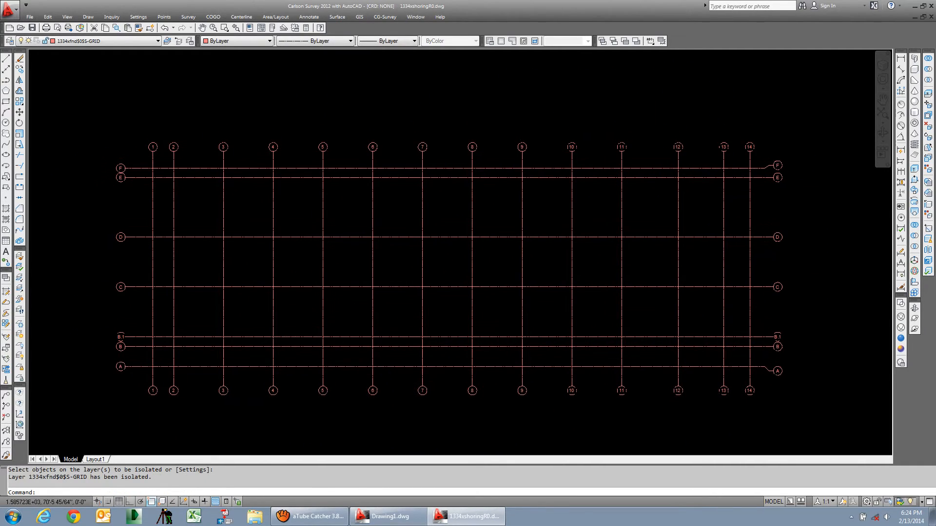
pyautogui.moveTo(317, 304); pyautogui.dragTo(323, 295, button='middle')
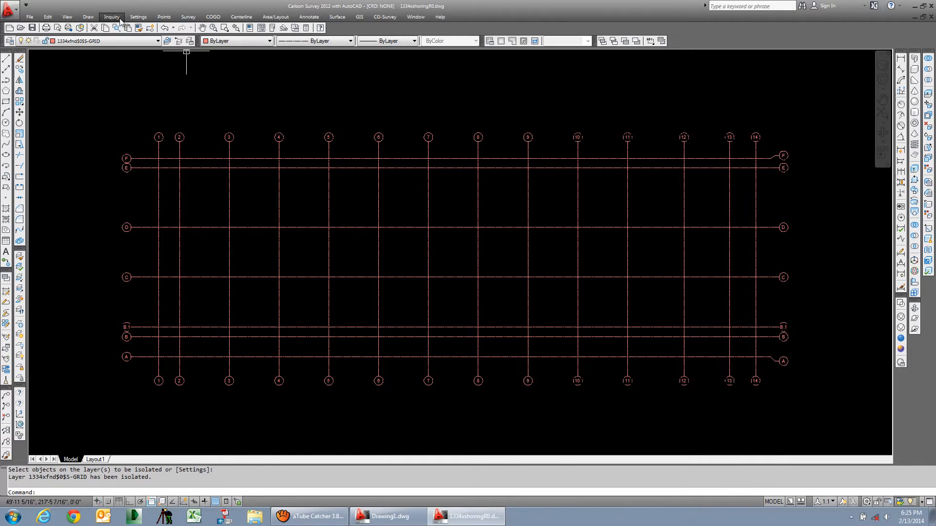
# Confirm the drawing setup with English US Feet units and a horizontal scale of 50
pyautogui.click(138, 18)
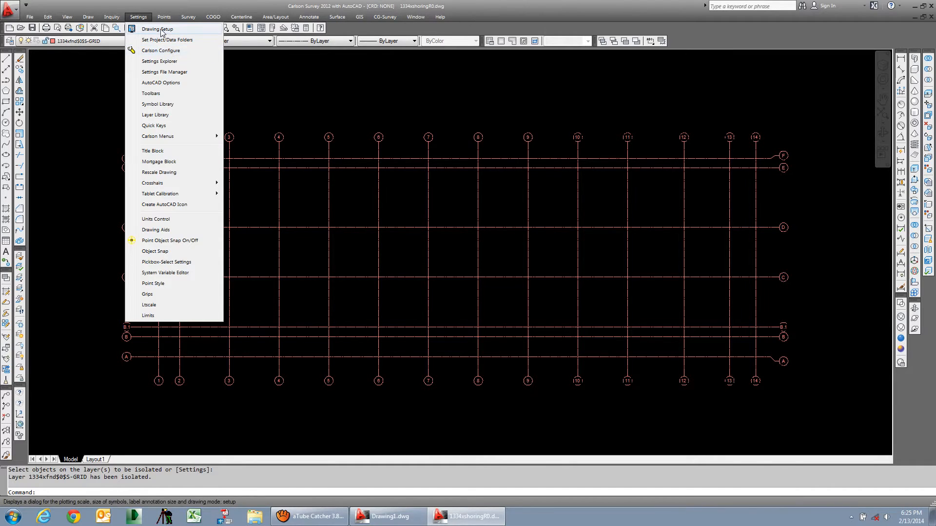
pyautogui.click(157, 28)
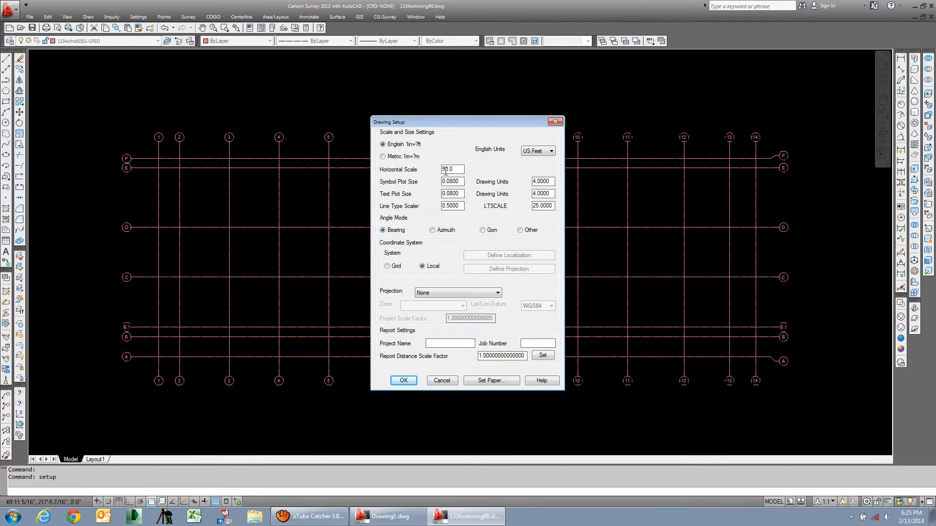
pyautogui.click(404, 380)
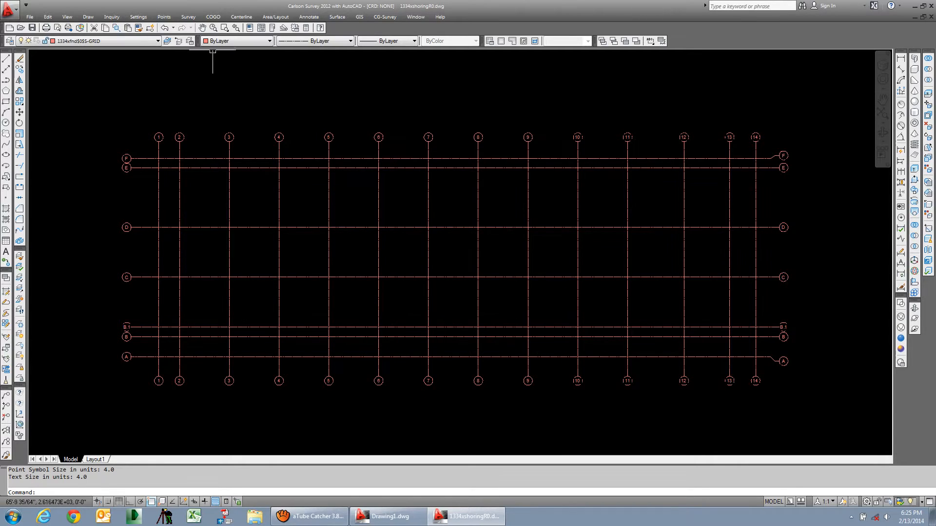
# Set Draw-Locate Points to symbol SPT32, descriptions and elevations off, starting point number 1, and begin picking points on screen
pyautogui.click(166, 17)
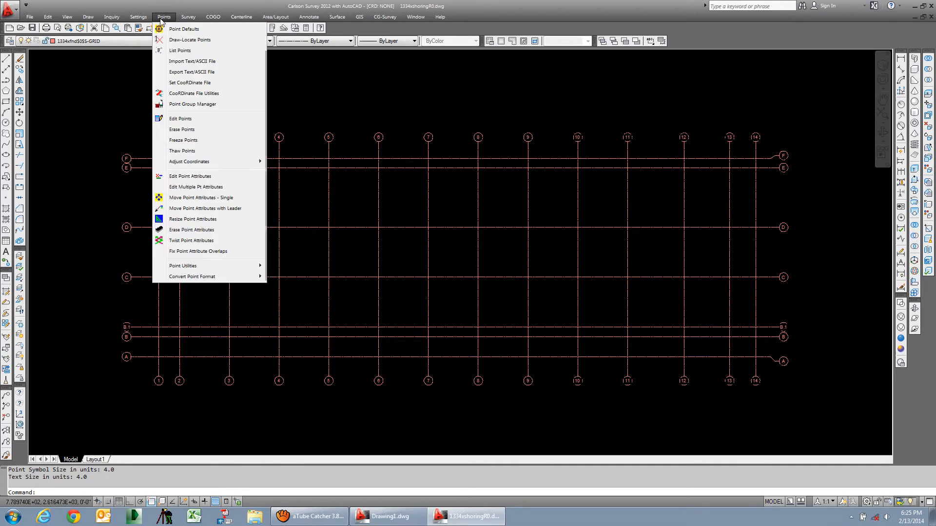
pyautogui.click(197, 40)
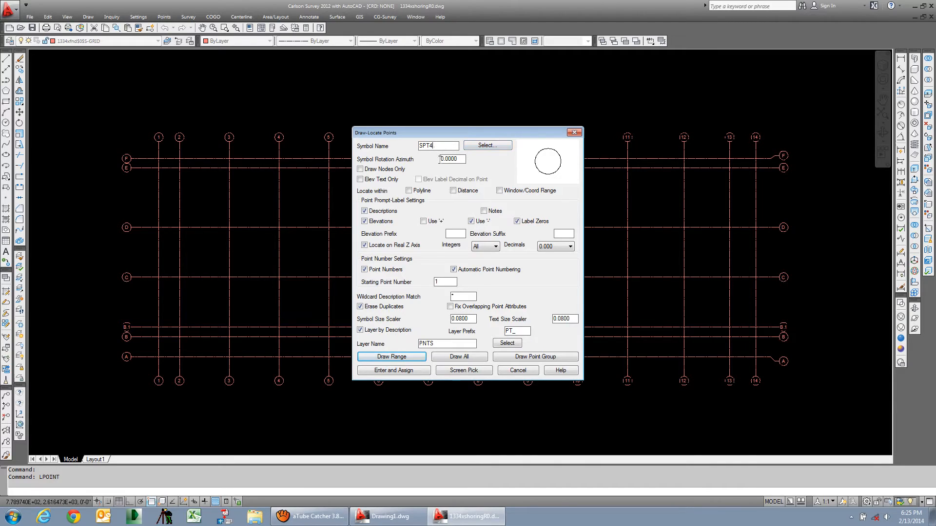
pyautogui.write('32')
pyautogui.click(364, 211)
pyautogui.click(364, 222)
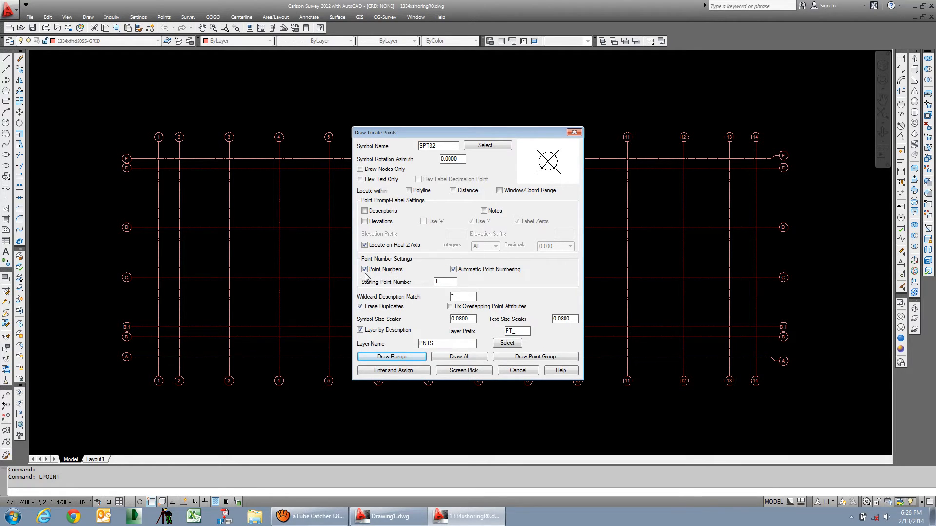
pyautogui.click(439, 281)
pyautogui.write('1')
pyautogui.write('/')
pyautogui.click(463, 371)
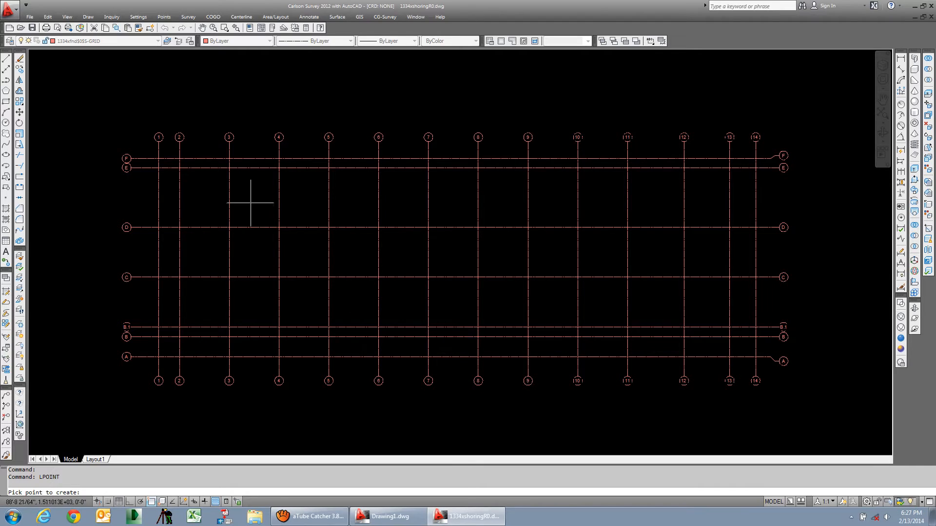
# Check that Intersection is the only active object snap mode and accept the drafting settings
pyautogui.rightClick(152, 502)
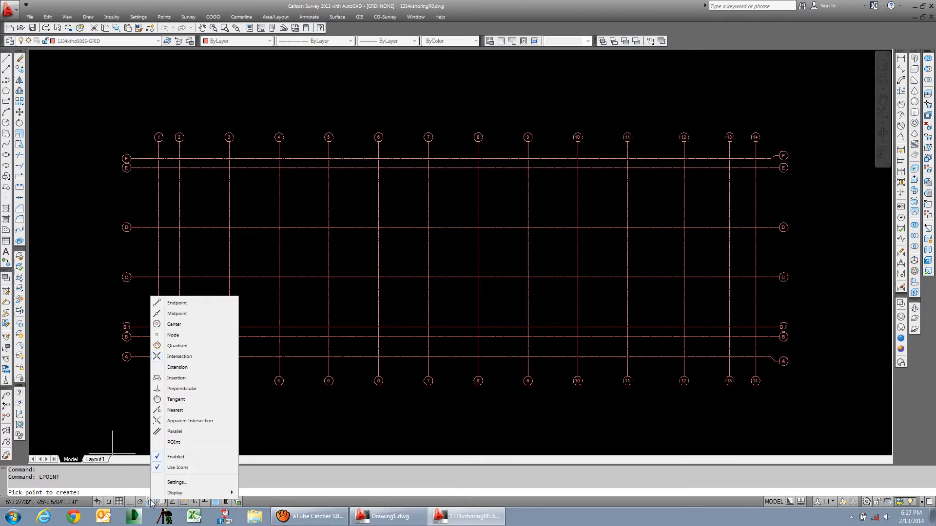
pyautogui.click(176, 482)
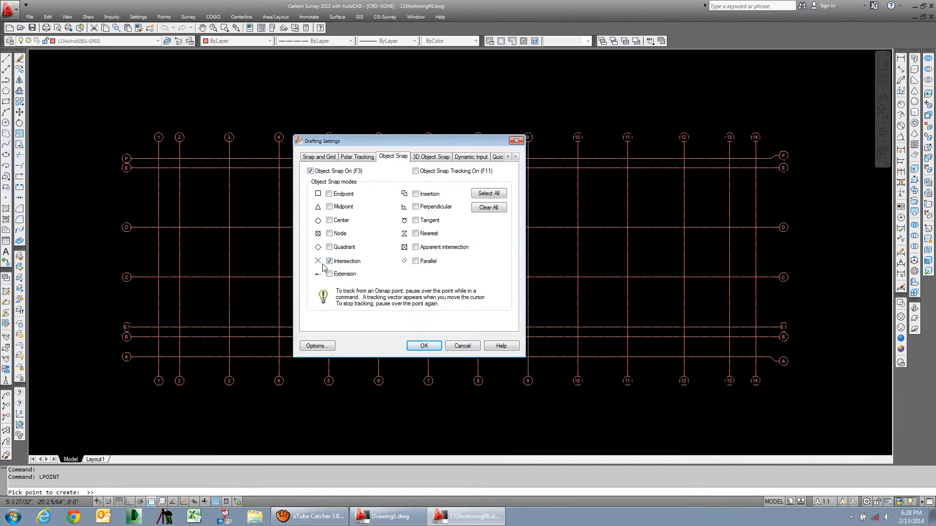
pyautogui.click(424, 346)
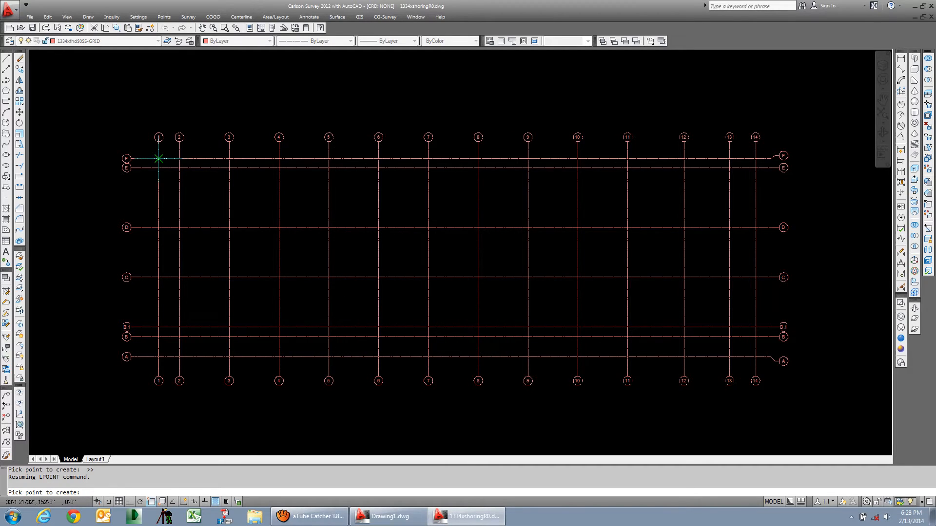
# Create a point at the intersection of grid lines 1 and F, storing it in a new coordinate file named Grids
pyautogui.click(158, 158)
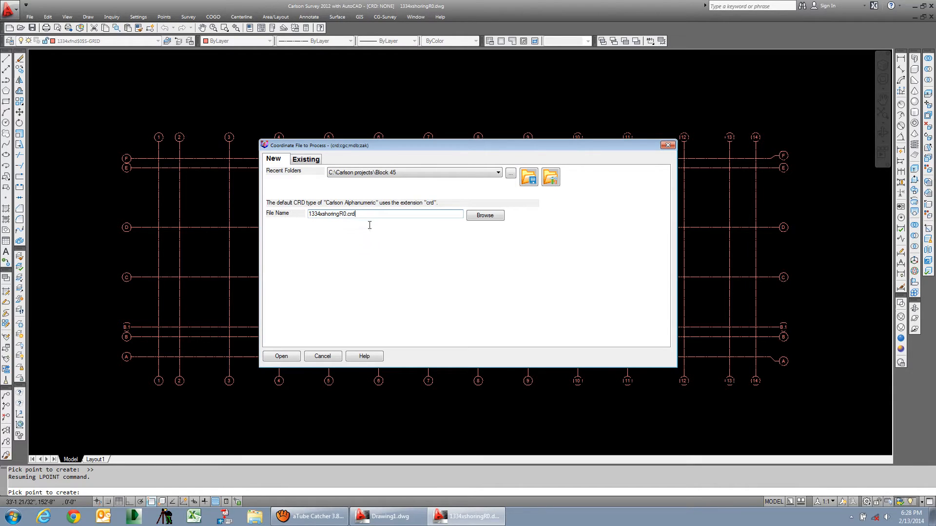
pyautogui.moveTo(360, 214); pyautogui.dragTo(295, 215)
pyautogui.press('Delete')
pyautogui.click(290, 356)
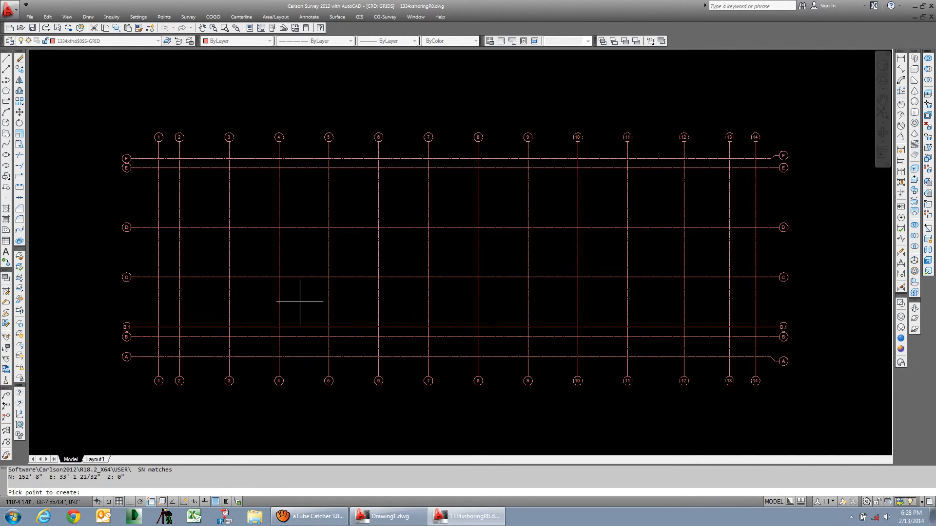
# Place a second point at the intersection of grid lines 1 and F and inspect its symbol and number up close
pyautogui.click(158, 158)
pyautogui.scroll(6, 170, 185)
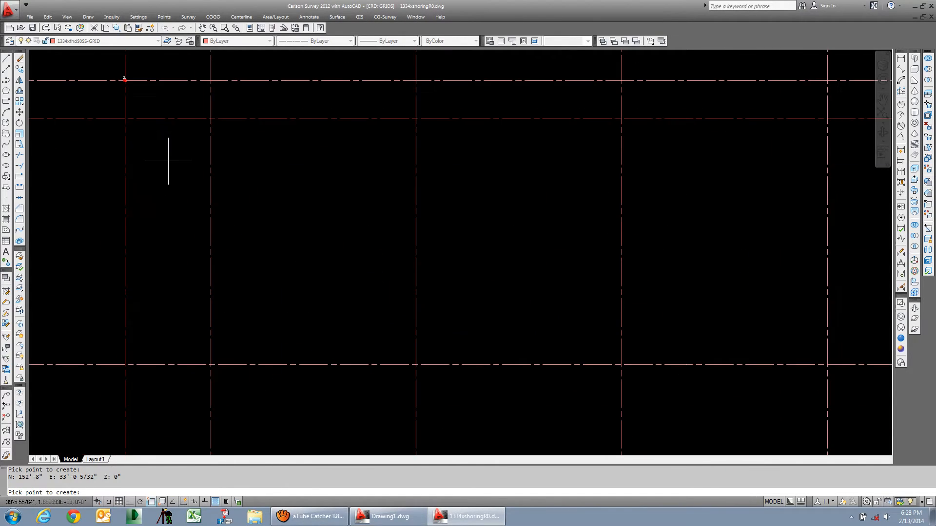
pyautogui.moveTo(171, 157); pyautogui.dragTo(393, 327, button='middle')
pyautogui.scroll(6, 347, 271)
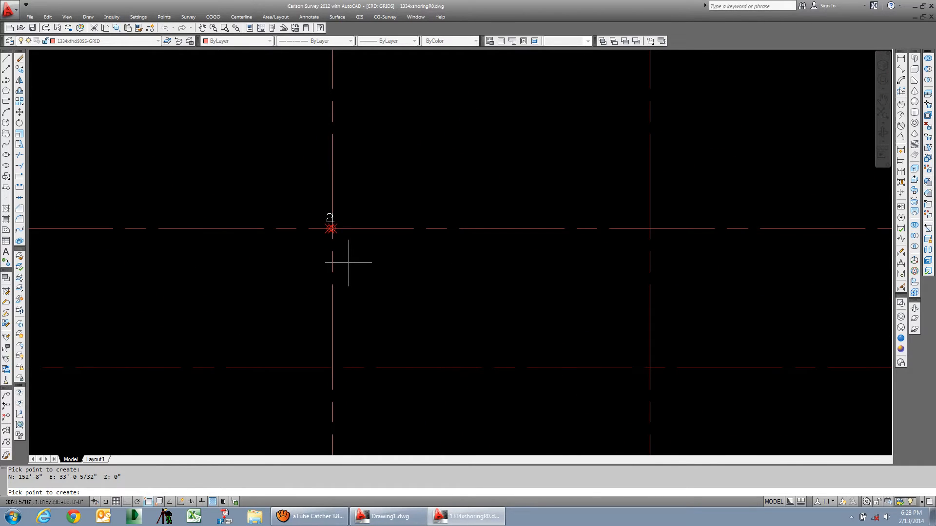
pyautogui.moveTo(428, 266); pyautogui.dragTo(433, 292, button='middle')
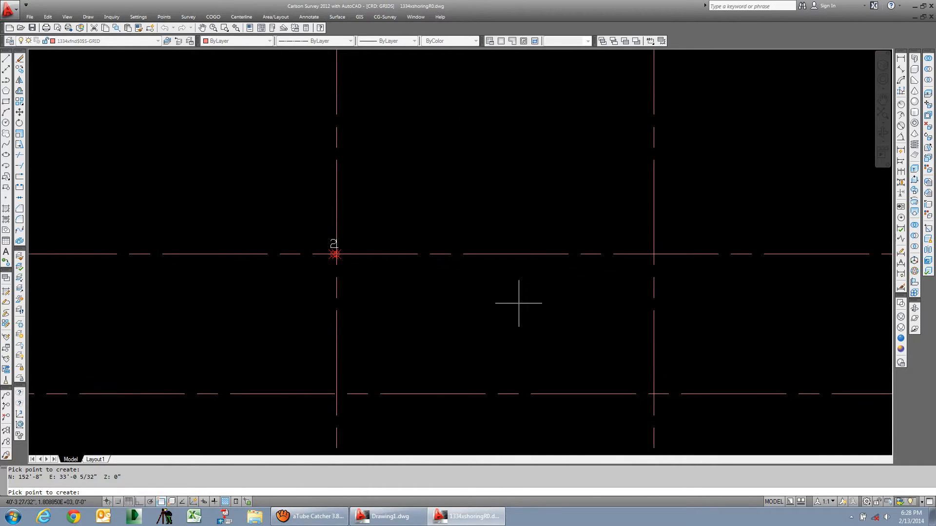
pyautogui.scroll(-2, 519, 303)
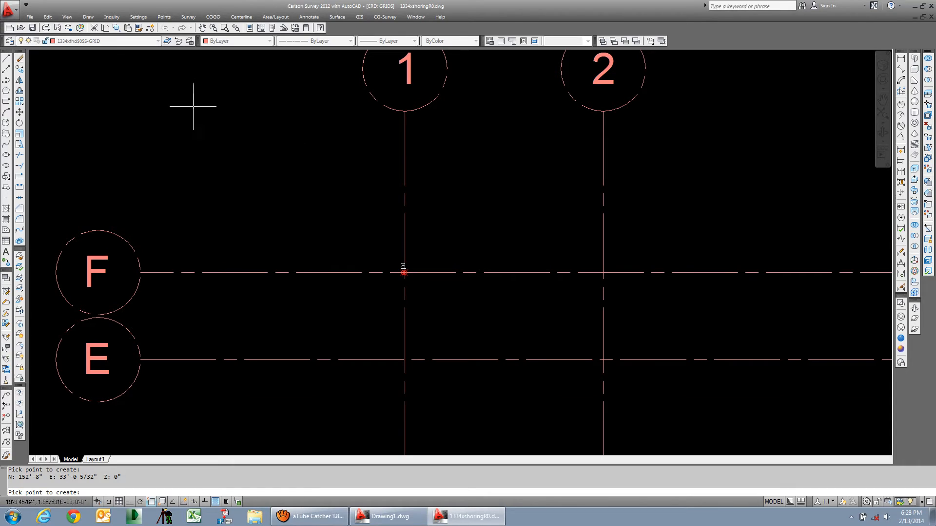
# Delete points 1 and 2 from the Grids coordinate data sheet, then save and exit it
pyautogui.click(165, 18)
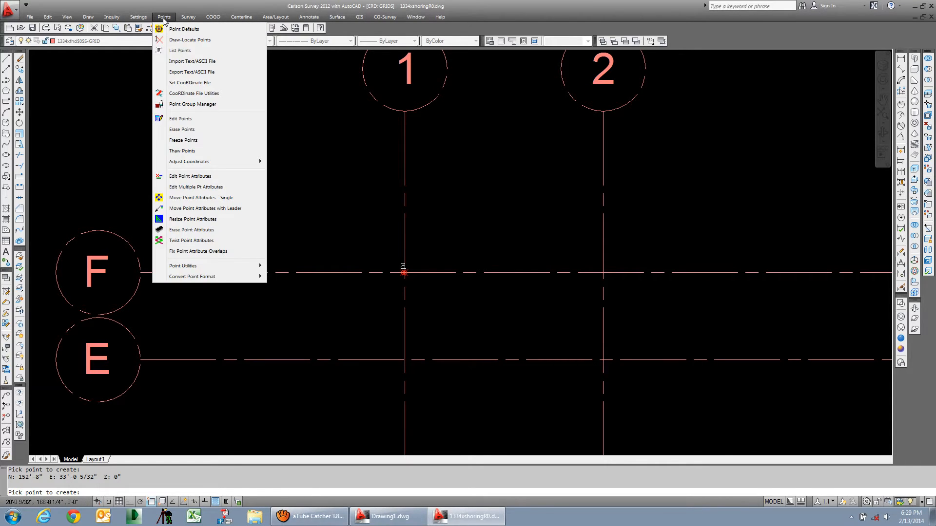
pyautogui.click(181, 118)
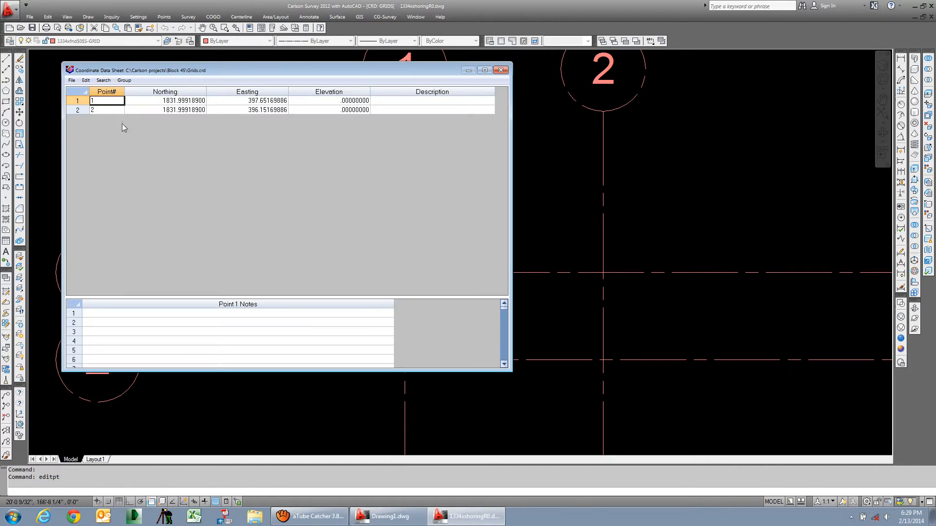
pyautogui.click(78, 111)
pyautogui.click(85, 81)
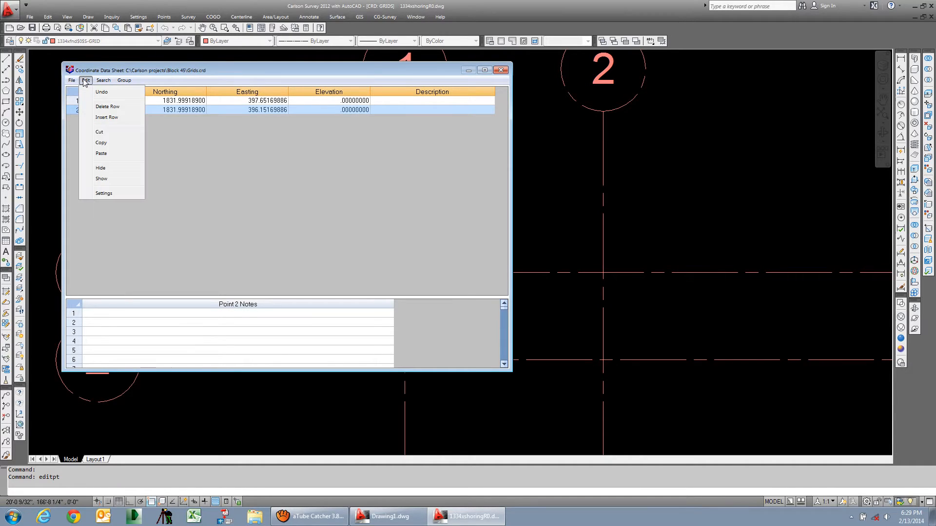
pyautogui.click(106, 107)
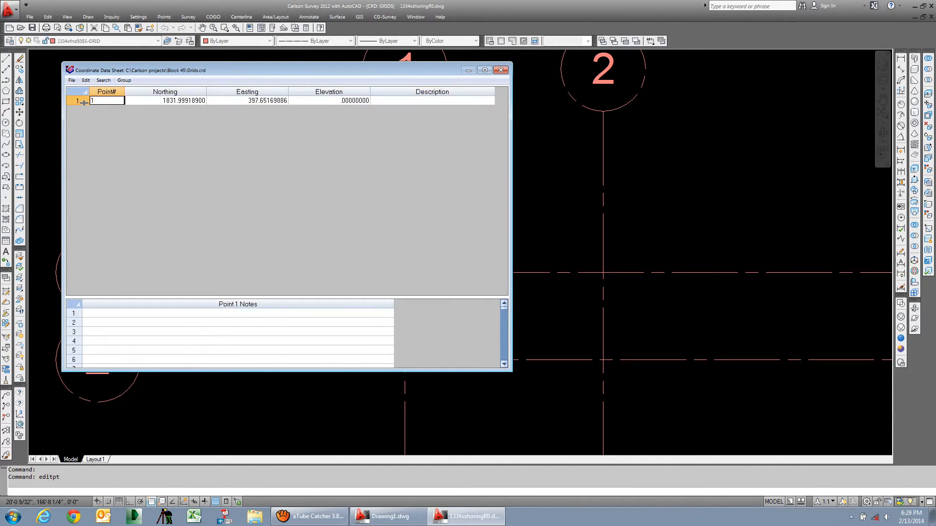
pyautogui.click(80, 101)
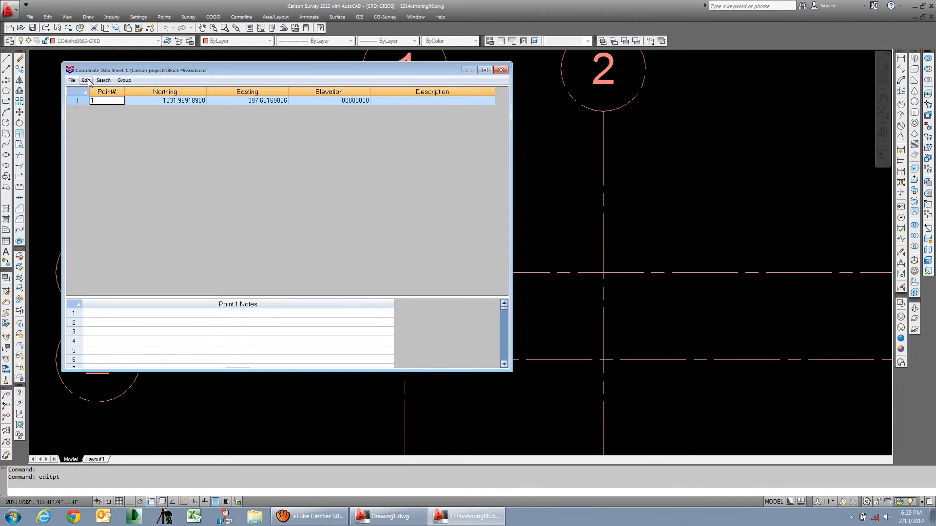
pyautogui.click(86, 80)
pyautogui.click(96, 104)
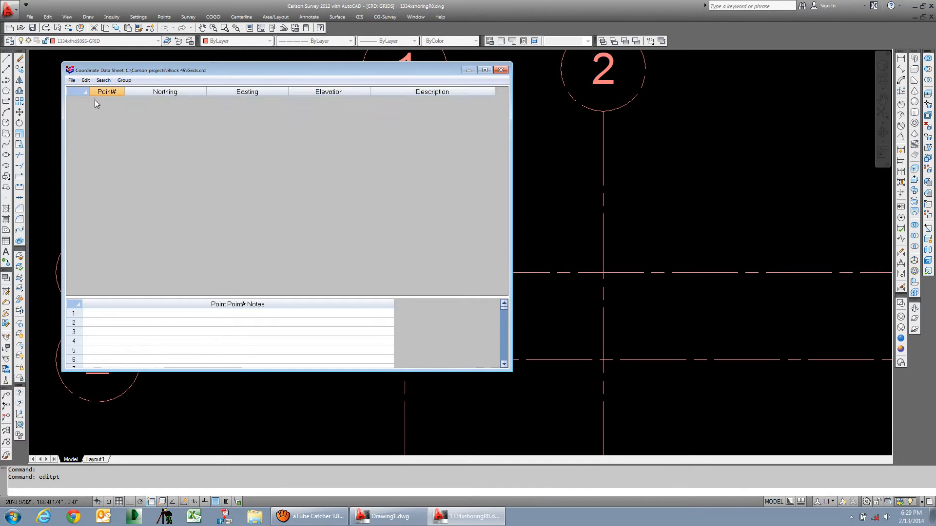
pyautogui.click(72, 80)
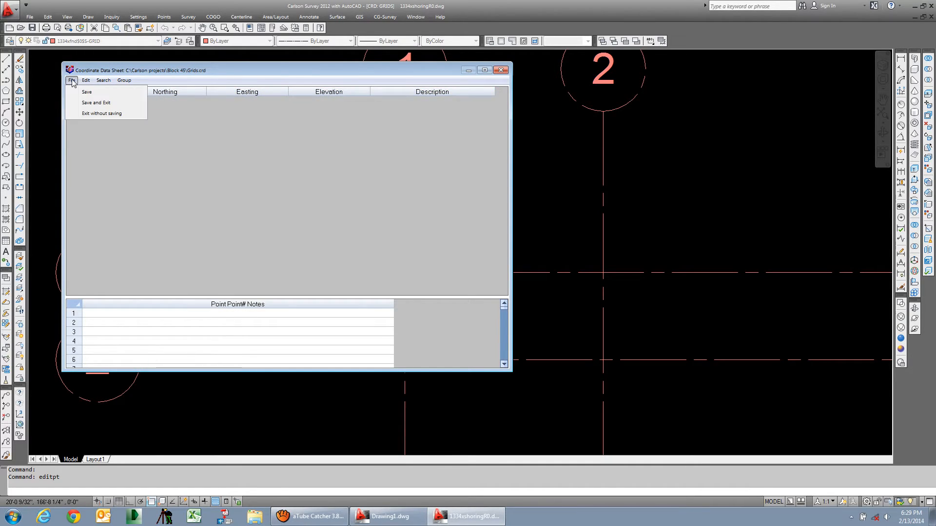
pyautogui.click(96, 103)
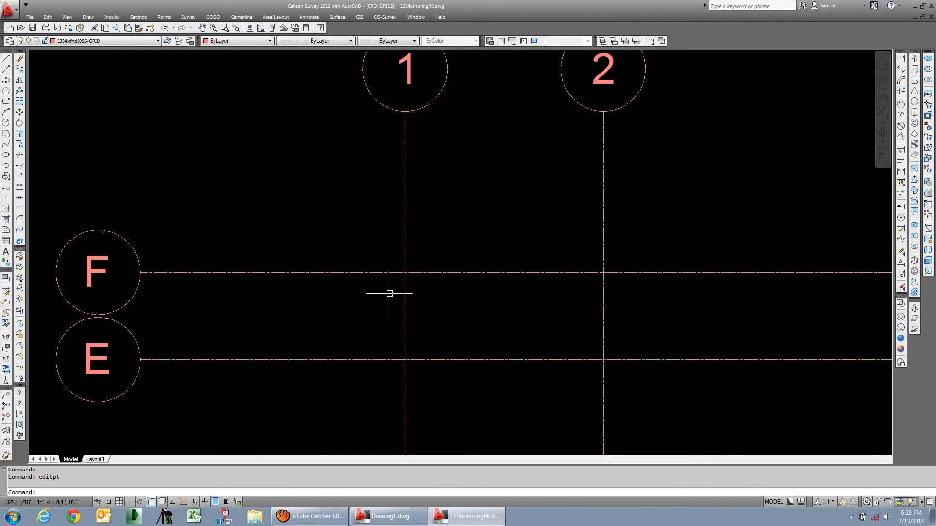
# Increase the horizontal scale in the drawing setup so that point symbols and text are 16.0 units in size
pyautogui.scroll(-2, 416, 286)
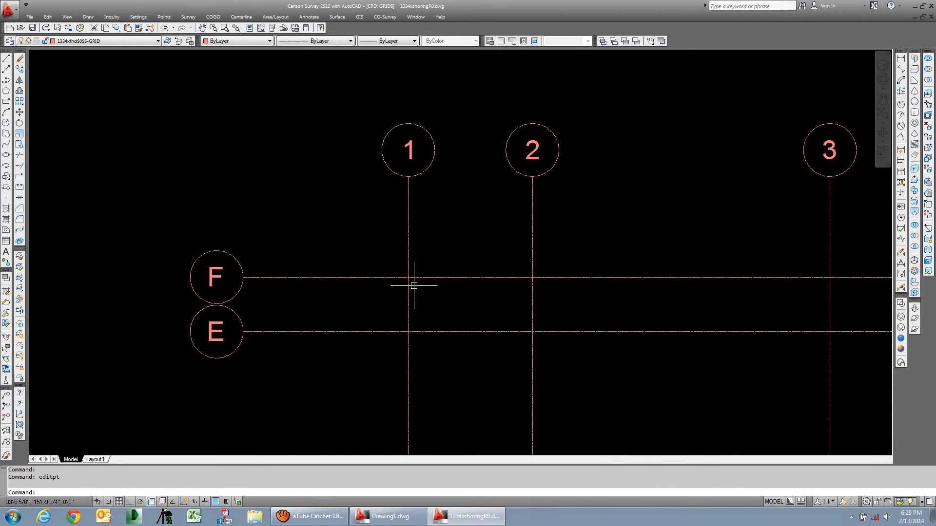
pyautogui.click(164, 17)
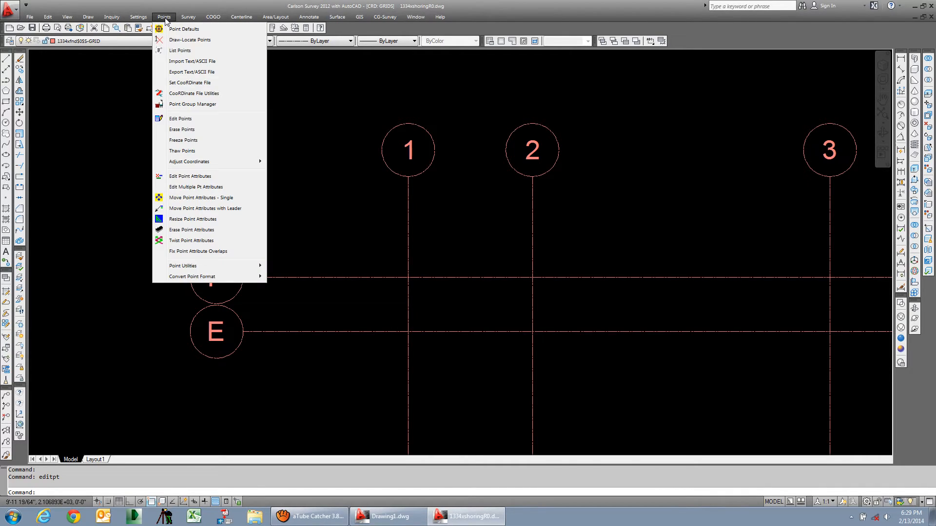
pyautogui.click(165, 17)
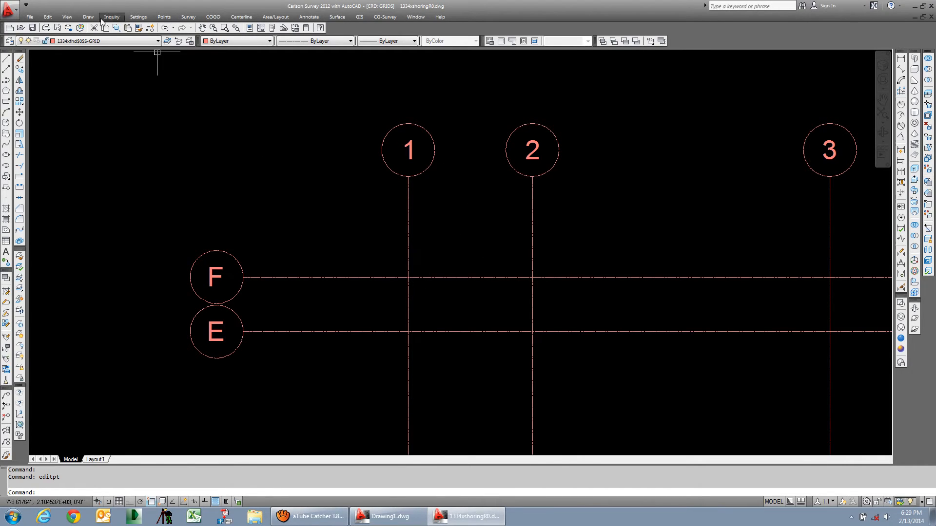
pyautogui.click(139, 19)
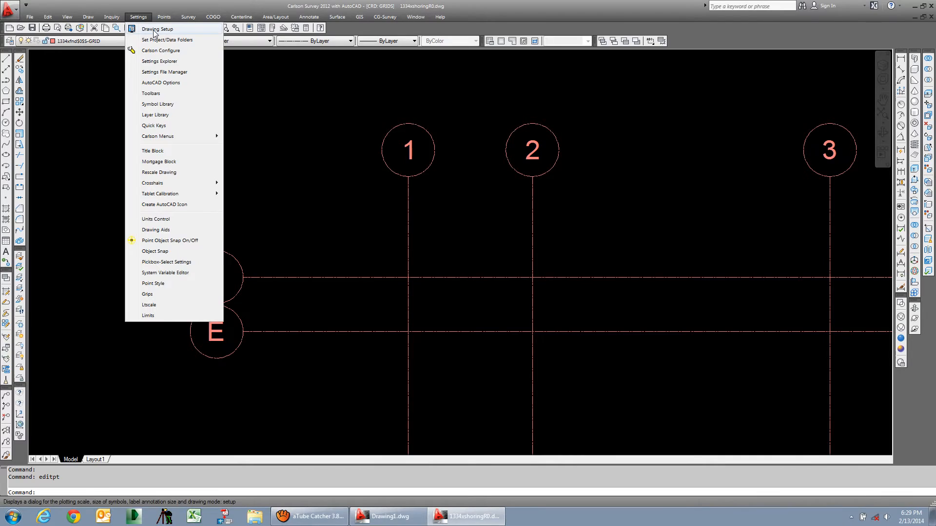
pyautogui.click(155, 29)
pyautogui.doubleClick(458, 170)
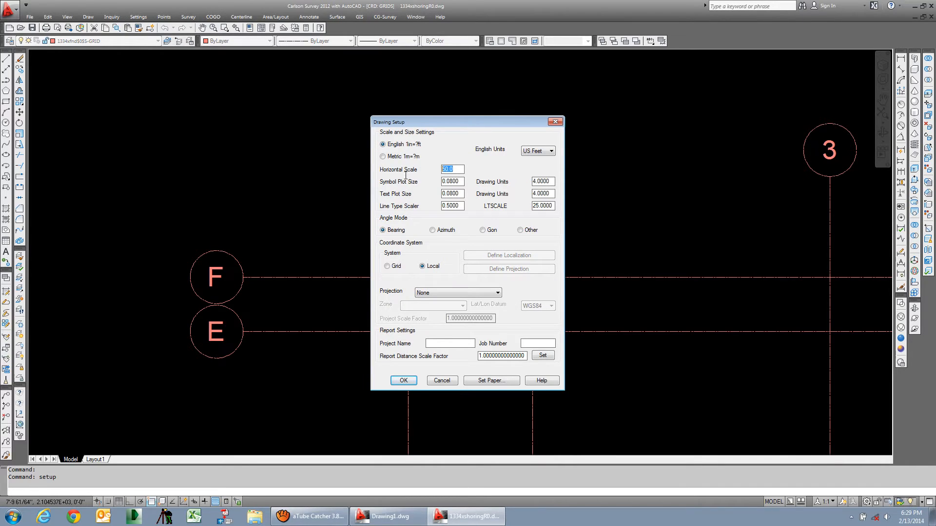
pyautogui.write('2')
pyautogui.click(403, 381)
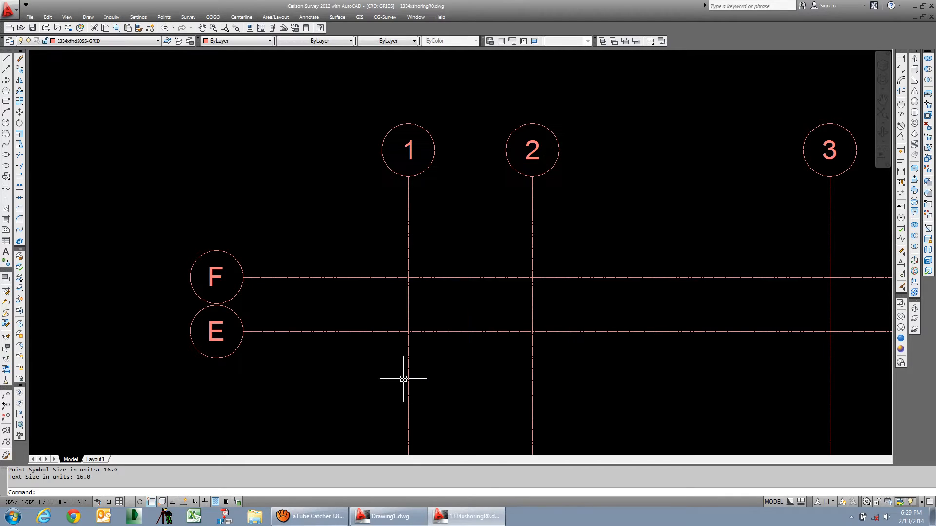
# Run Draw-Locate Points with starting point number F/1 and screen-pick a point at the intersection of grid lines F and 1
pyautogui.click(164, 17)
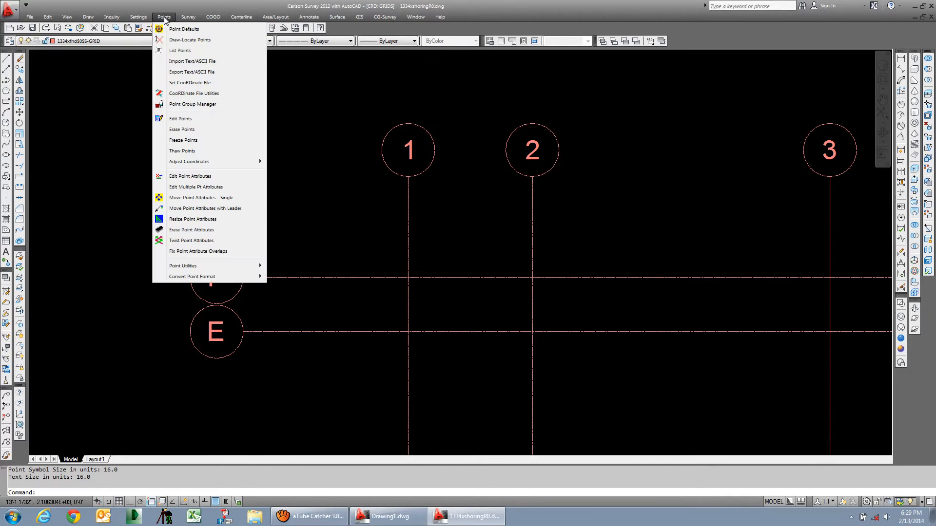
pyautogui.click(188, 40)
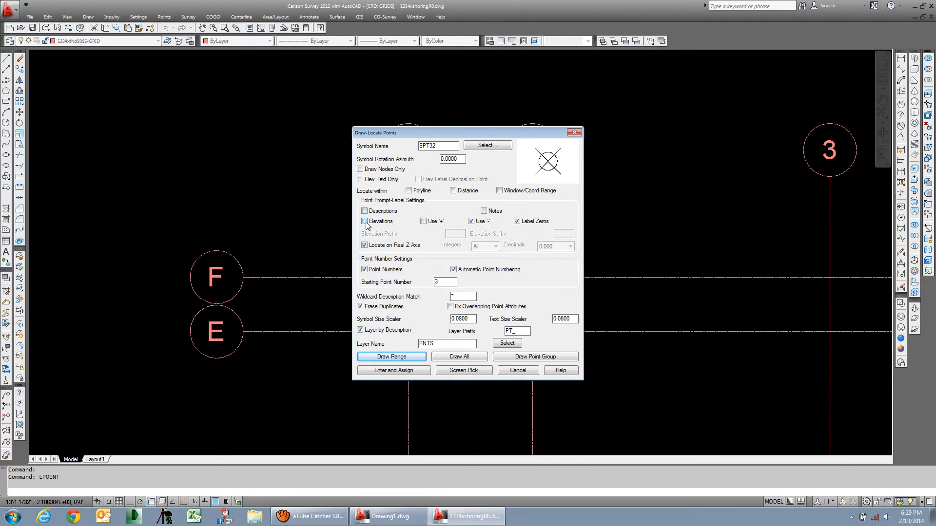
pyautogui.doubleClick(442, 283)
pyautogui.click(472, 370)
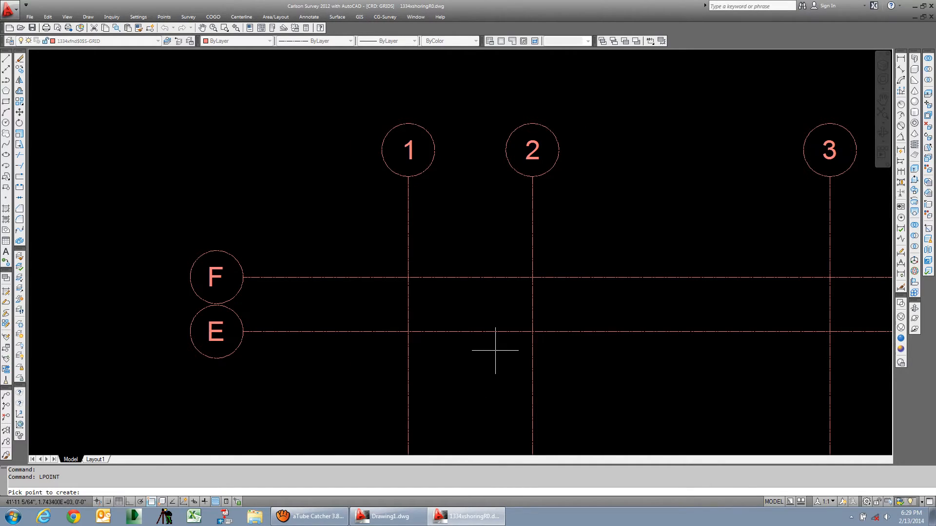
pyautogui.click(408, 277)
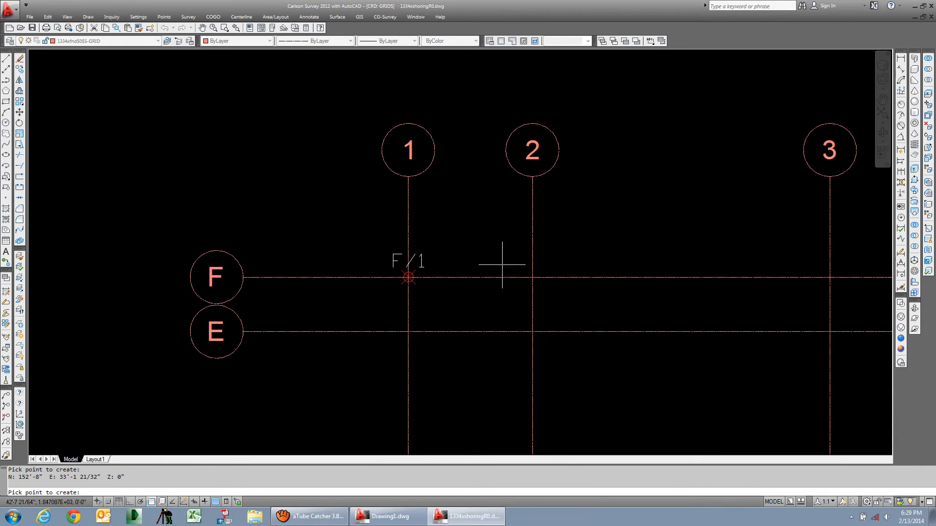
# Create points along grid line F at its intersections with grid lines 2 through 14
pyautogui.click(533, 277)
pyautogui.scroll(-4, 589, 325)
pyautogui.moveTo(288, 242); pyautogui.dragTo(260, 236, button='middle')
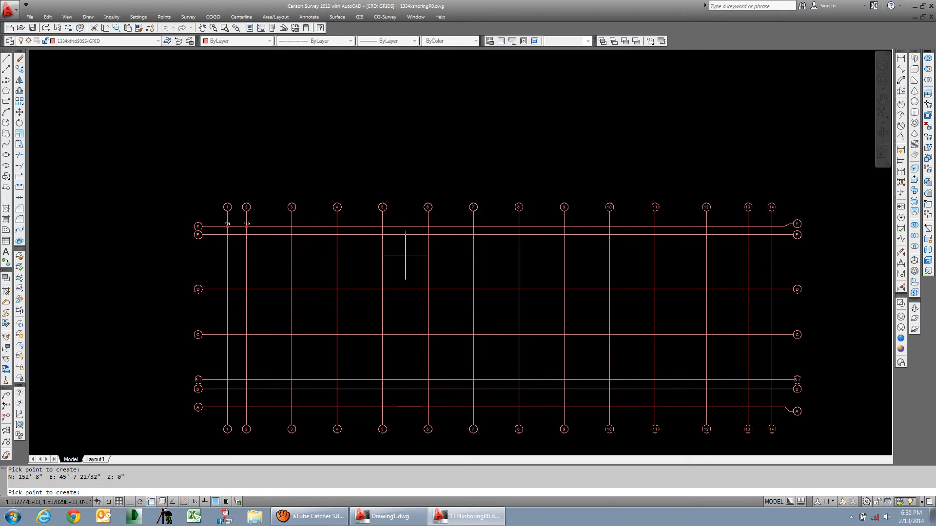
pyautogui.click(292, 226)
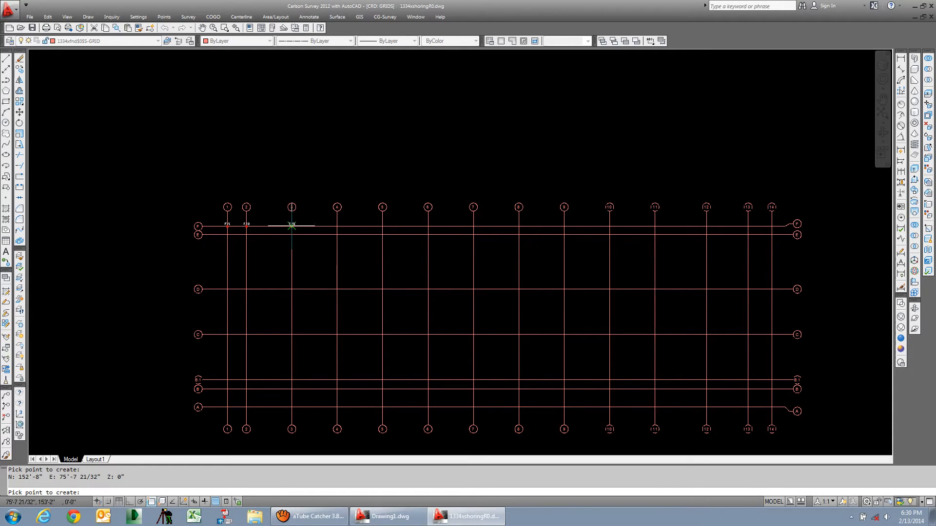
pyautogui.click(337, 226)
pyautogui.click(382, 226)
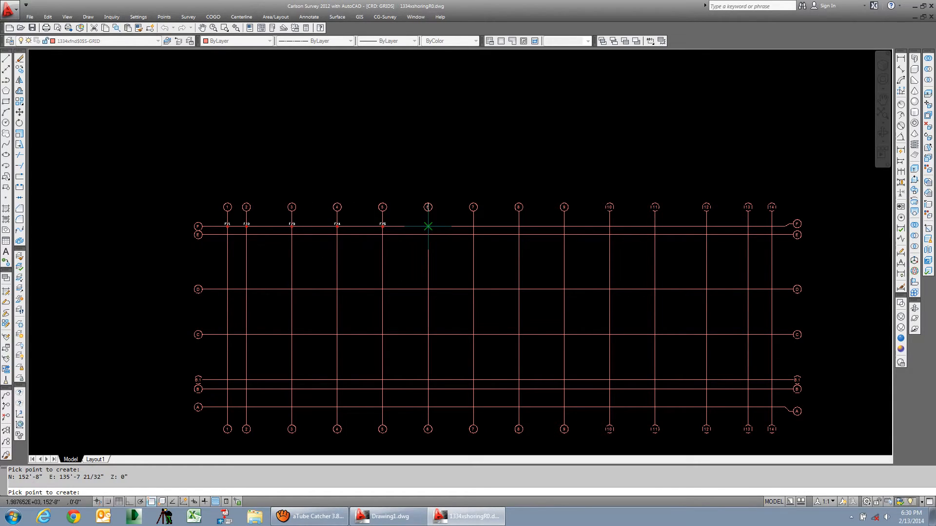
pyautogui.click(428, 226)
pyautogui.click(473, 226)
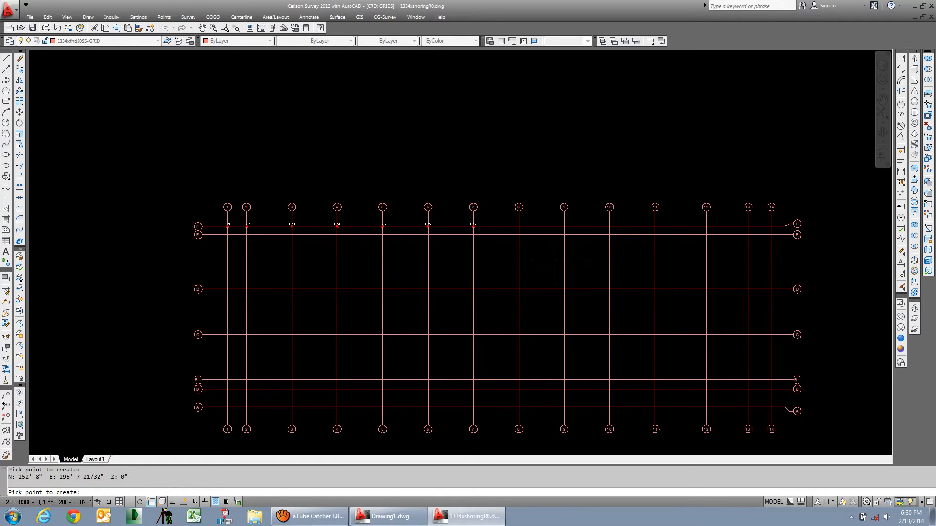
pyautogui.click(518, 226)
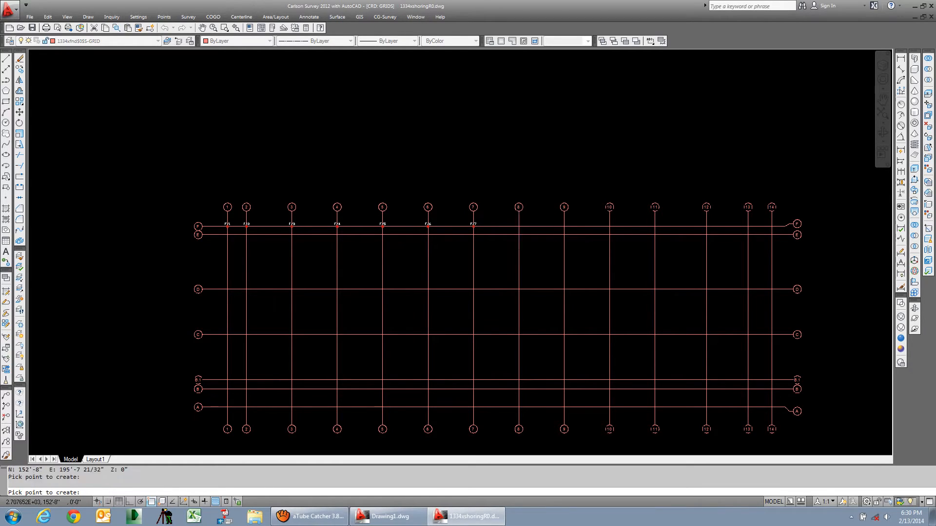
pyautogui.click(564, 226)
pyautogui.click(609, 226)
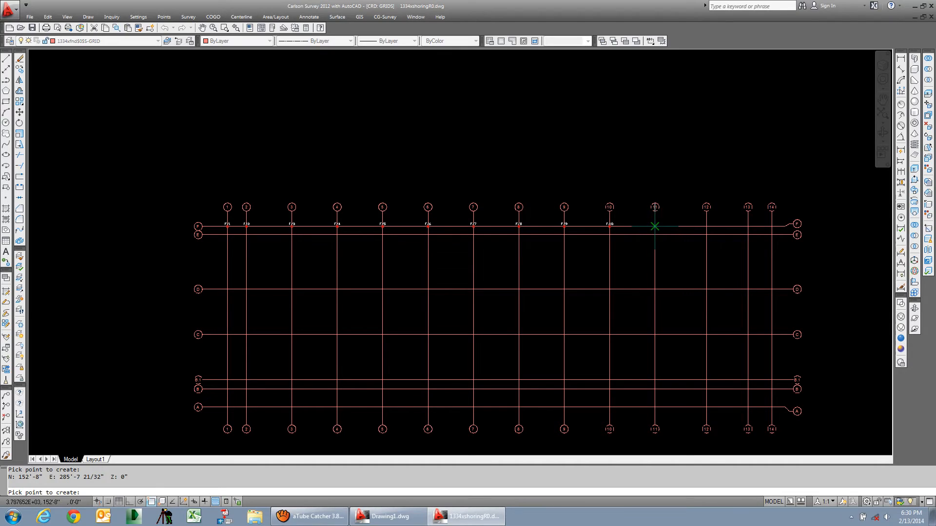
pyautogui.click(654, 226)
pyautogui.click(706, 226)
pyautogui.click(747, 226)
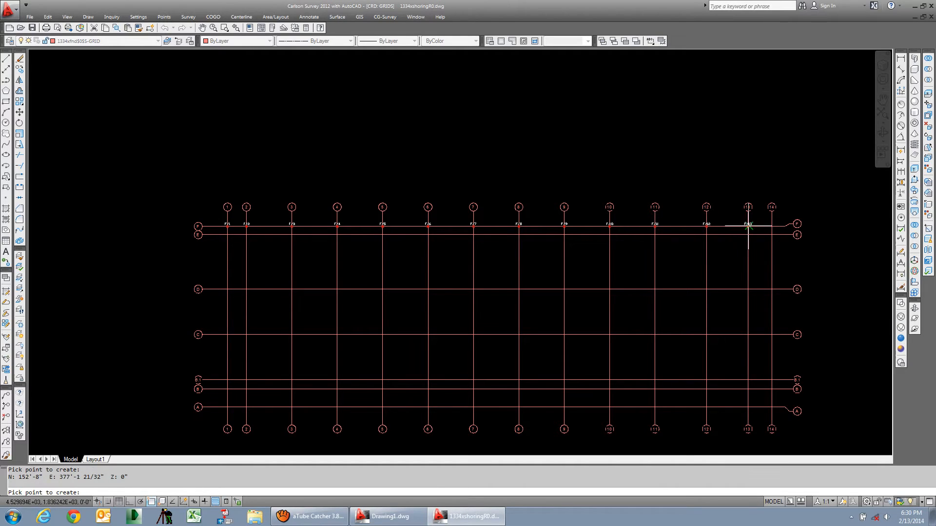
pyautogui.click(771, 226)
# Run Draw-Locate Points with starting point number E/1 and screen-pick a point at the intersection of grid lines E and 1
pyautogui.scroll(4, 235, 223)
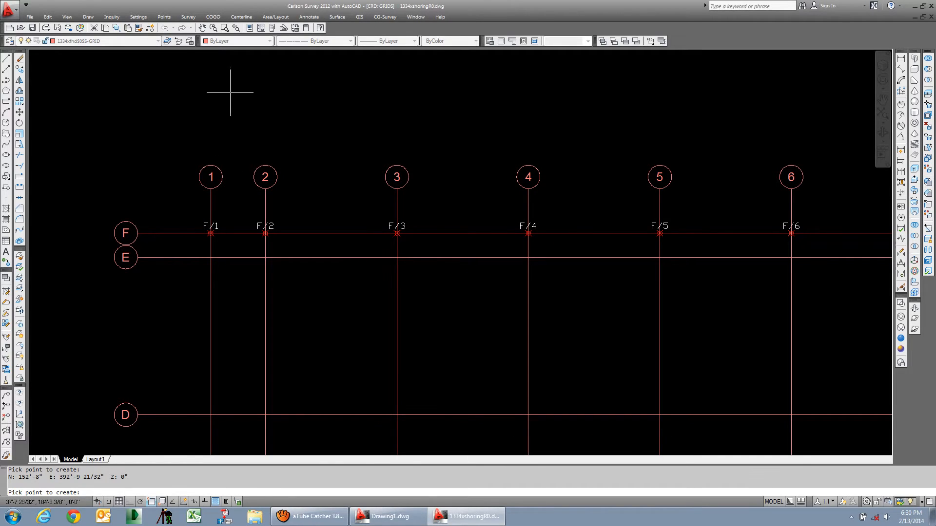
pyautogui.click(164, 17)
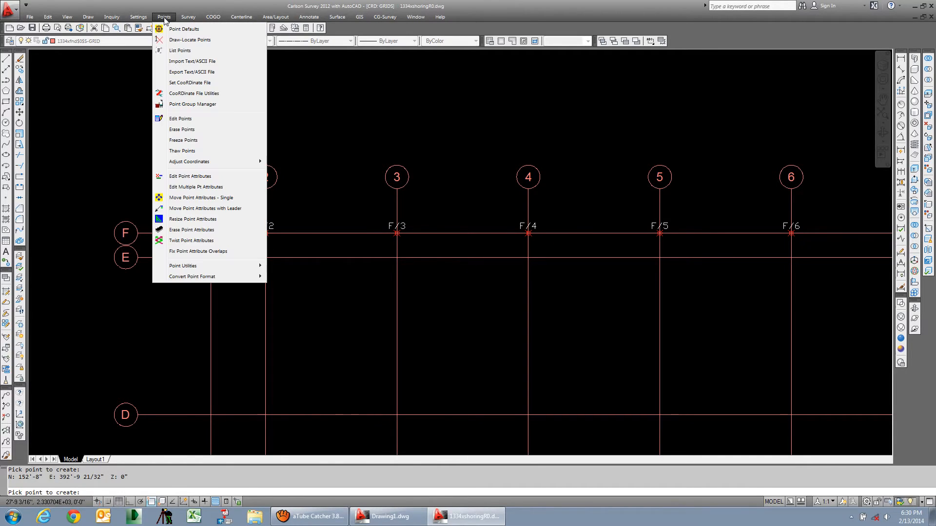
pyautogui.click(186, 40)
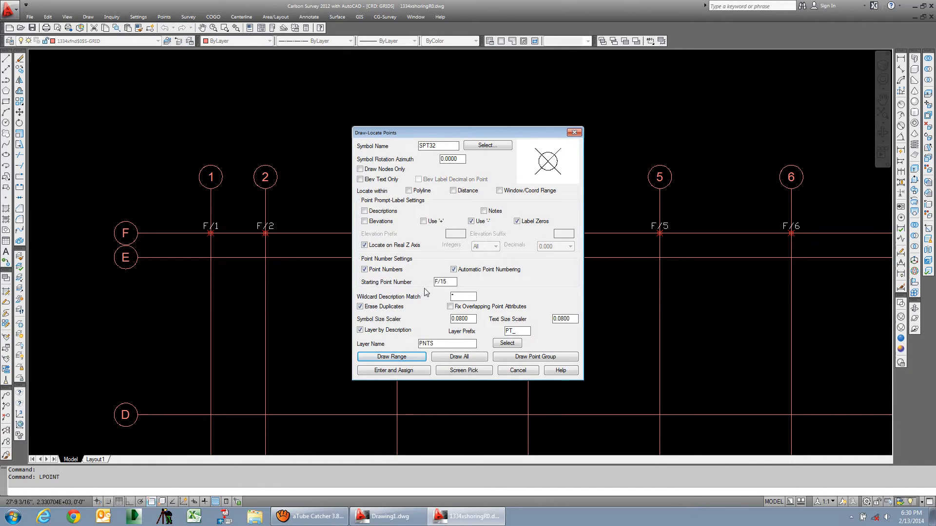
pyautogui.moveTo(446, 283); pyautogui.dragTo(390, 285)
pyautogui.write('E')
pyautogui.click(478, 370)
pyautogui.click(210, 258)
# Create points along grid line E at its intersections with grid lines 2 through 14
pyautogui.click(263, 258)
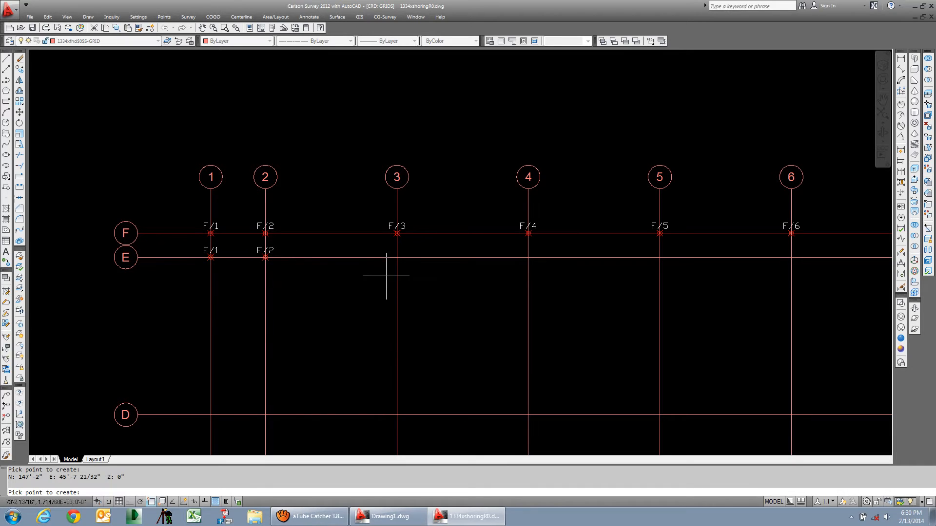
pyautogui.click(396, 258)
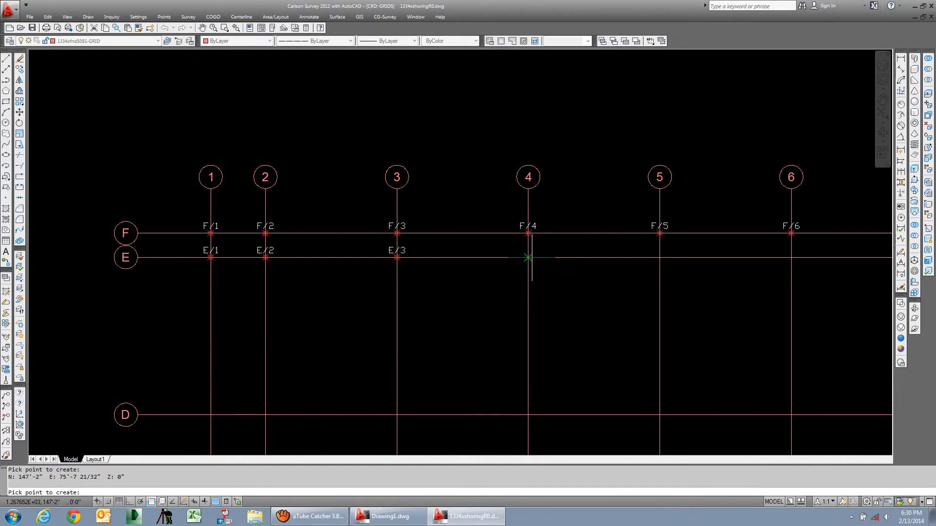
pyautogui.click(528, 257)
pyautogui.scroll(-4, 502, 288)
pyautogui.moveTo(501, 288)
pyautogui.mouseDown(button='middle')
pyautogui.moveTo(366, 262)
pyautogui.moveTo(278, 260)
pyautogui.mouseUp(button='middle')
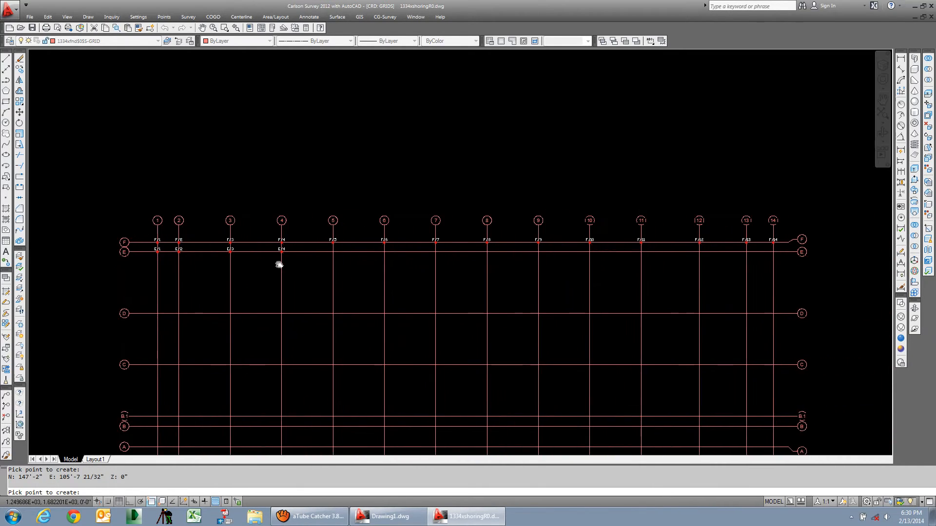
pyautogui.click(333, 250)
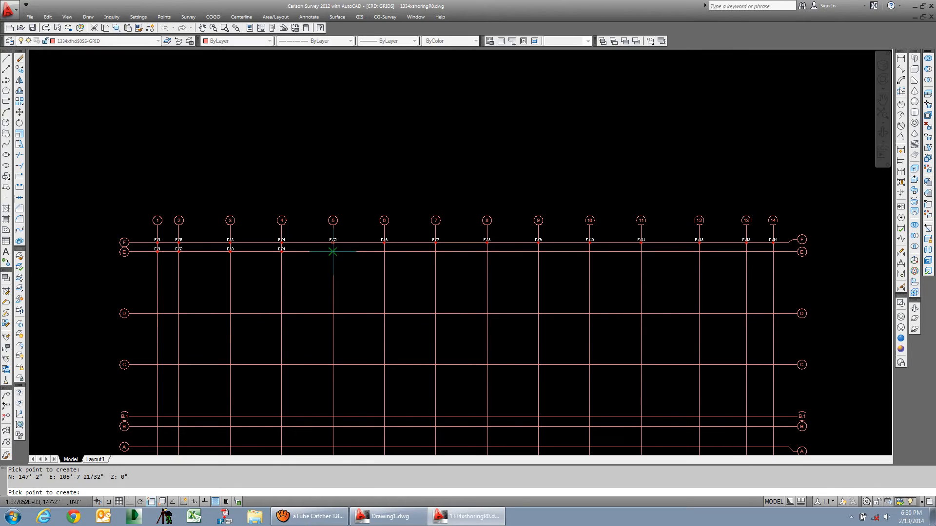
pyautogui.click(384, 251)
pyautogui.click(435, 252)
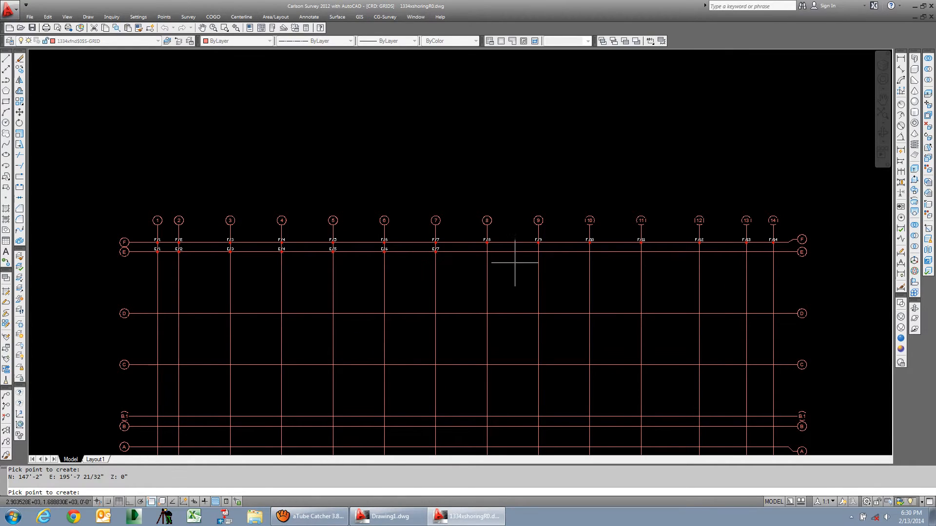
pyautogui.click(487, 251)
pyautogui.click(538, 252)
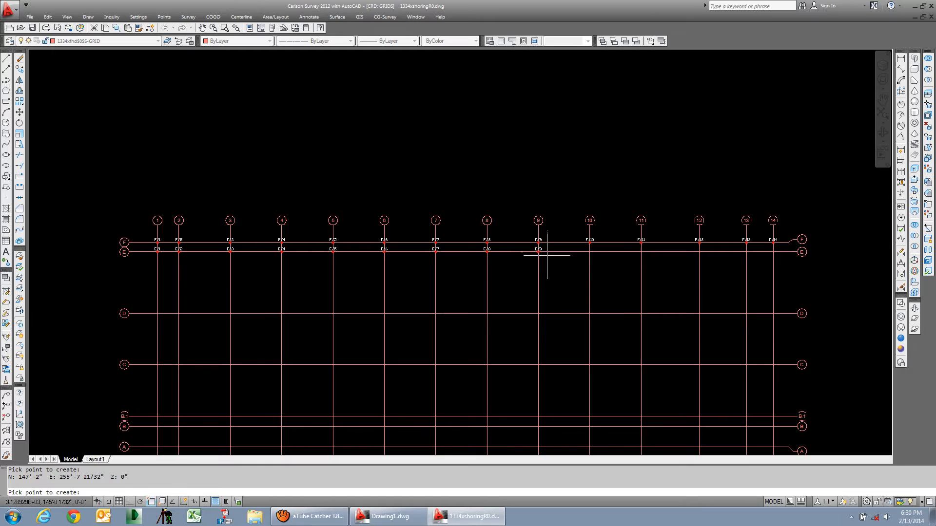
pyautogui.click(590, 251)
pyautogui.click(641, 252)
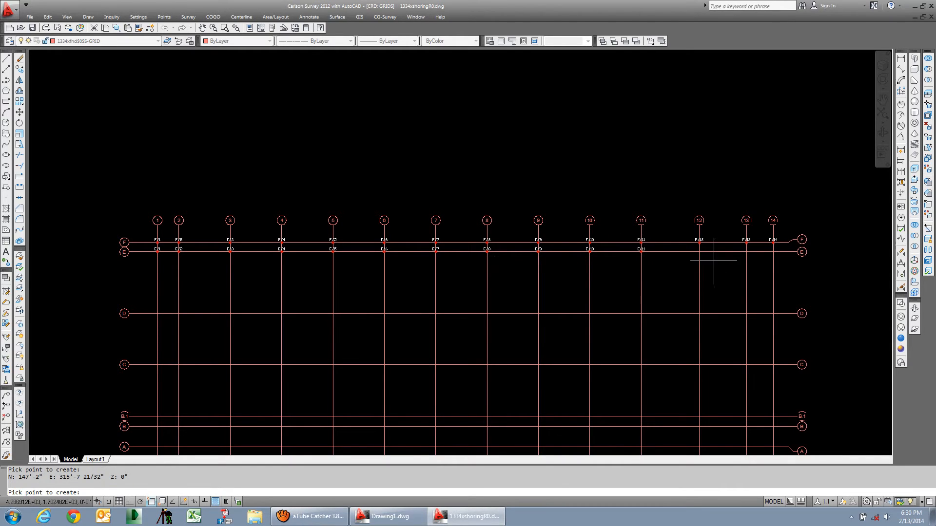
pyautogui.click(698, 252)
pyautogui.click(746, 251)
pyautogui.click(773, 252)
# Examine the symbols and labels of the points placed along grid lines F and E
pyautogui.moveTo(443, 285); pyautogui.dragTo(442, 273, button='middle')
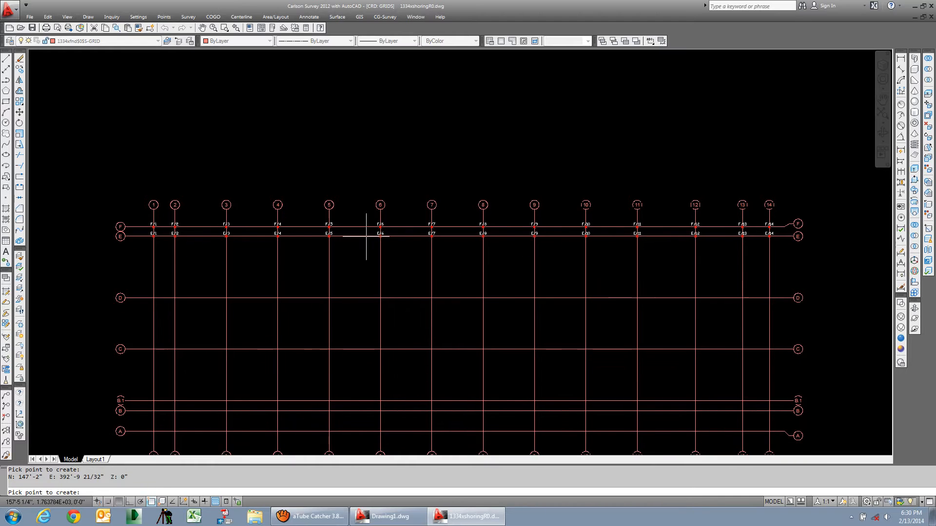
pyautogui.scroll(4, 370, 243)
pyautogui.scroll(-4, 370, 243)
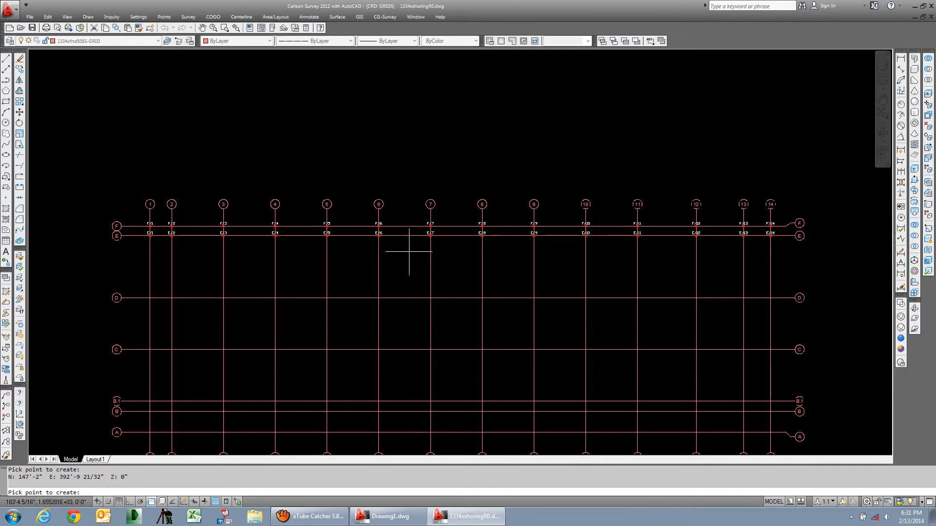
pyautogui.scroll(2, 430, 233)
pyautogui.scroll(6, 430, 236)
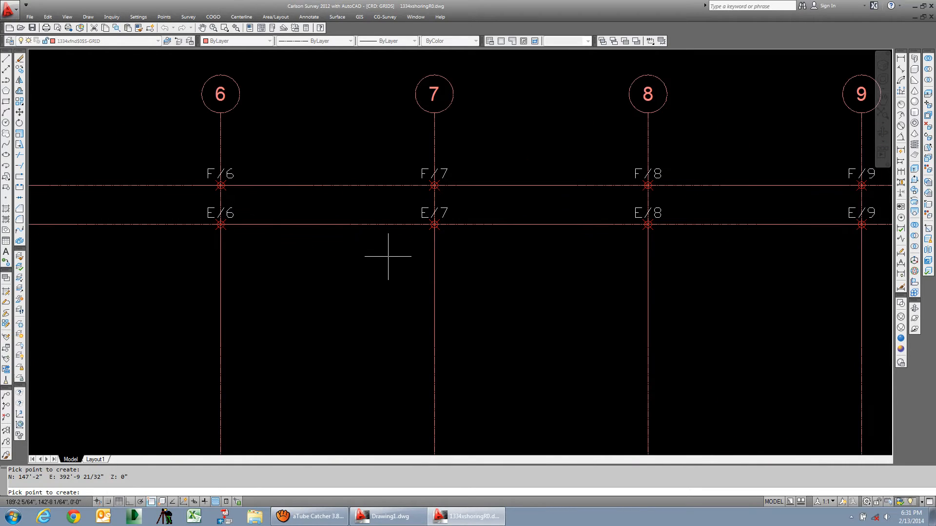
pyautogui.scroll(-3, 387, 256)
pyautogui.moveTo(364, 281); pyautogui.dragTo(389, 241, button='middle')
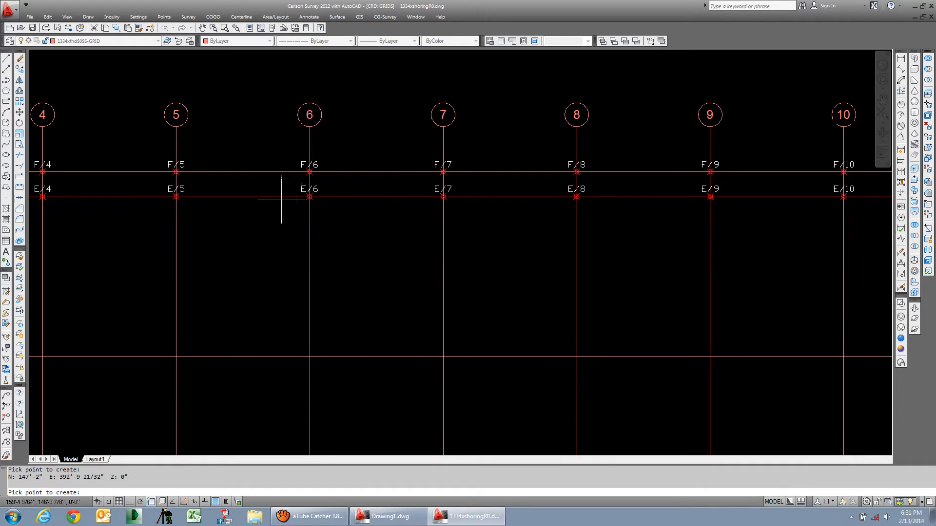
pyautogui.scroll(5, 269, 204)
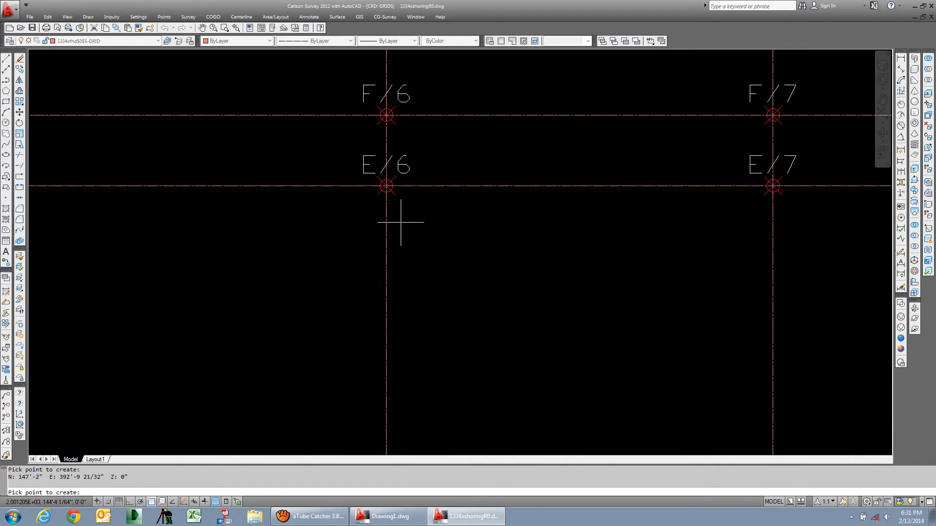
pyautogui.scroll(-6, 397, 222)
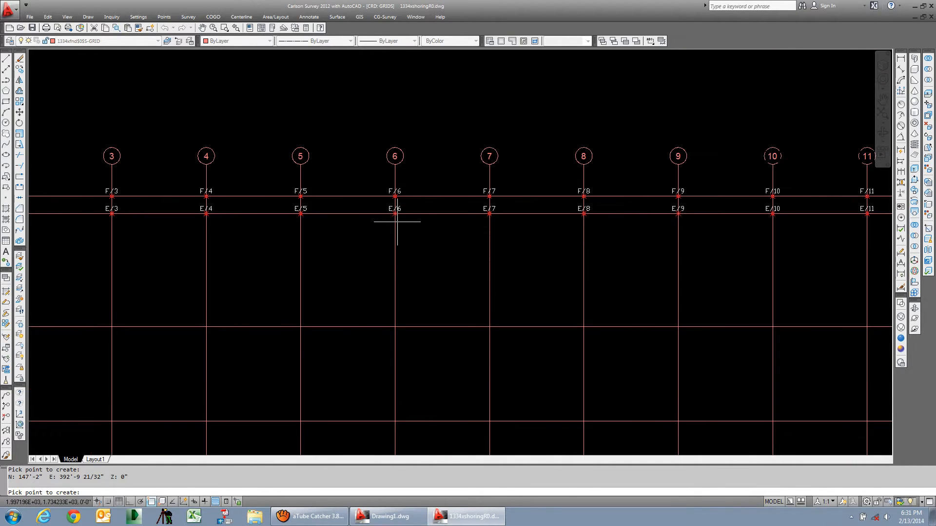
pyautogui.scroll(-4, 397, 222)
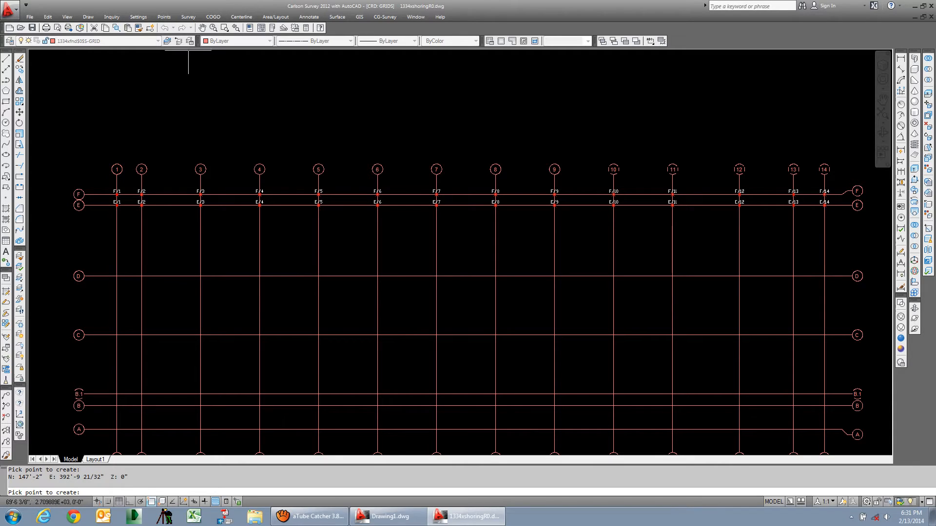
# Run Export Text/ASCII File for points E/1-F/14 in comma-delimited point number, north, east, elevation, description format
pyautogui.click(164, 18)
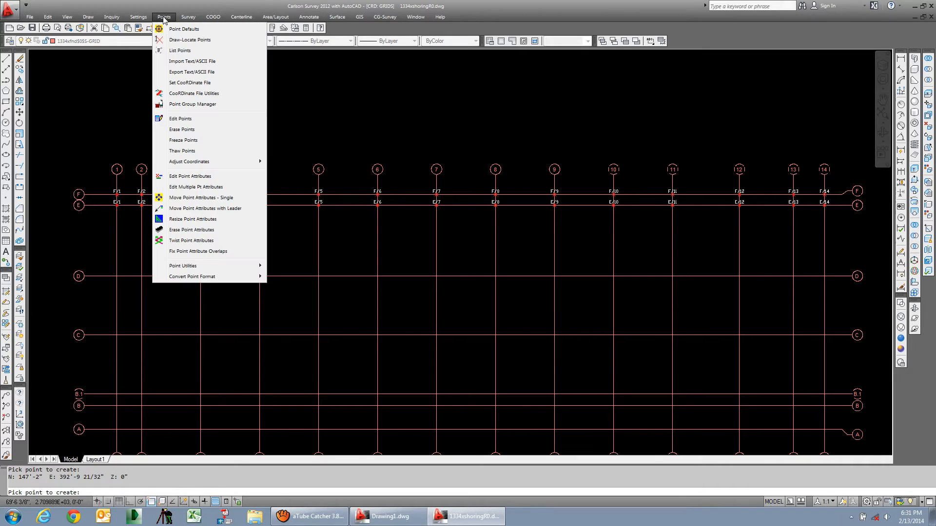
pyautogui.click(188, 73)
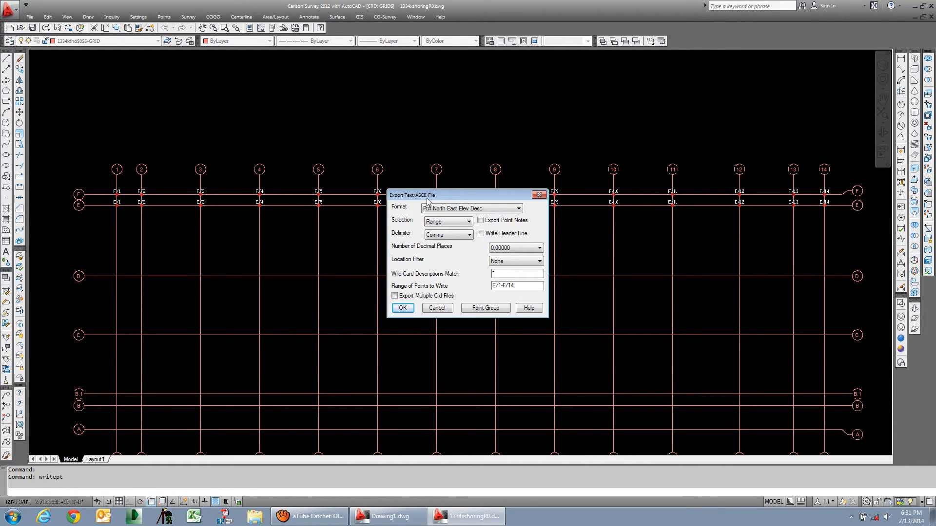
pyautogui.click(403, 308)
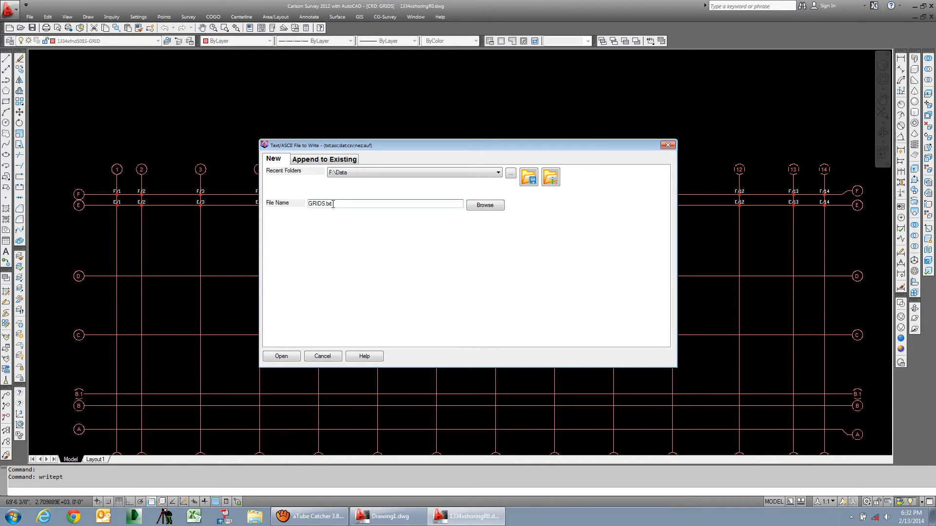
# Write the exported points as GRIDS.txt to the Data folder on removable disk F:
pyautogui.click(511, 174)
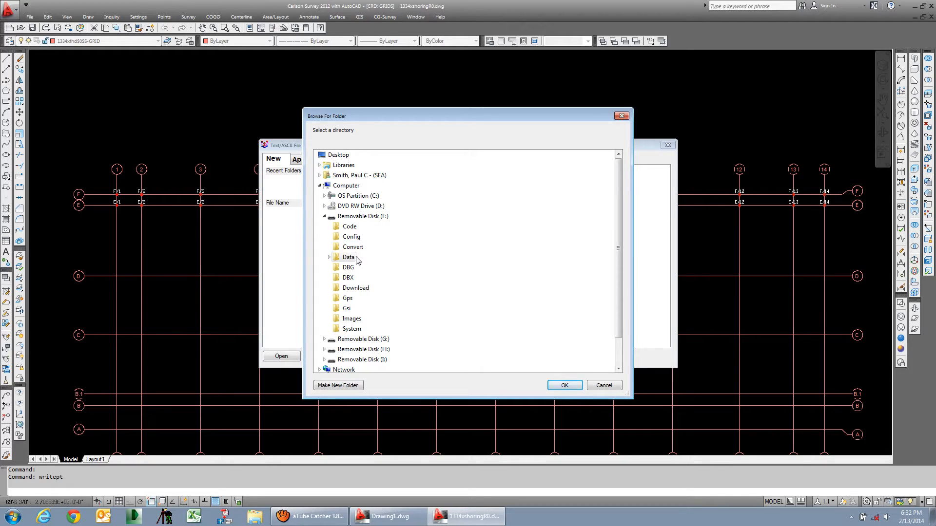
pyautogui.click(339, 261)
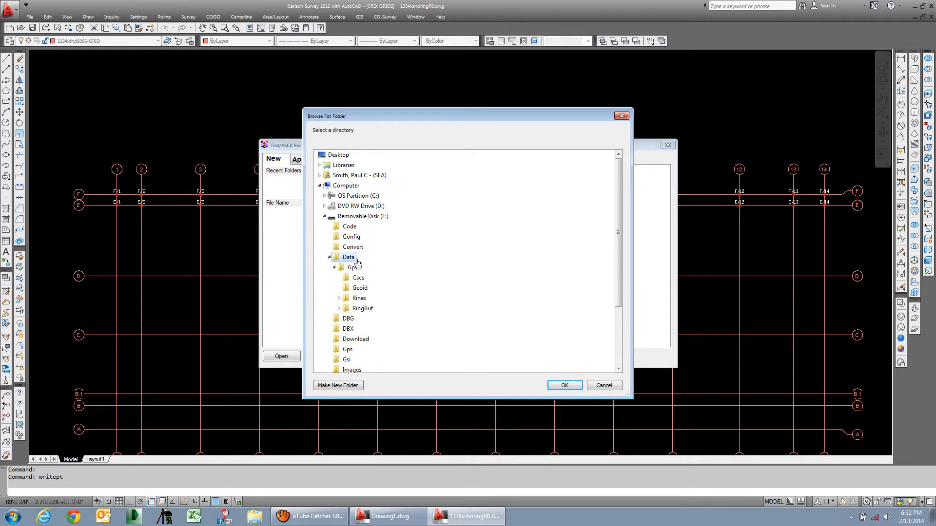
pyautogui.click(564, 386)
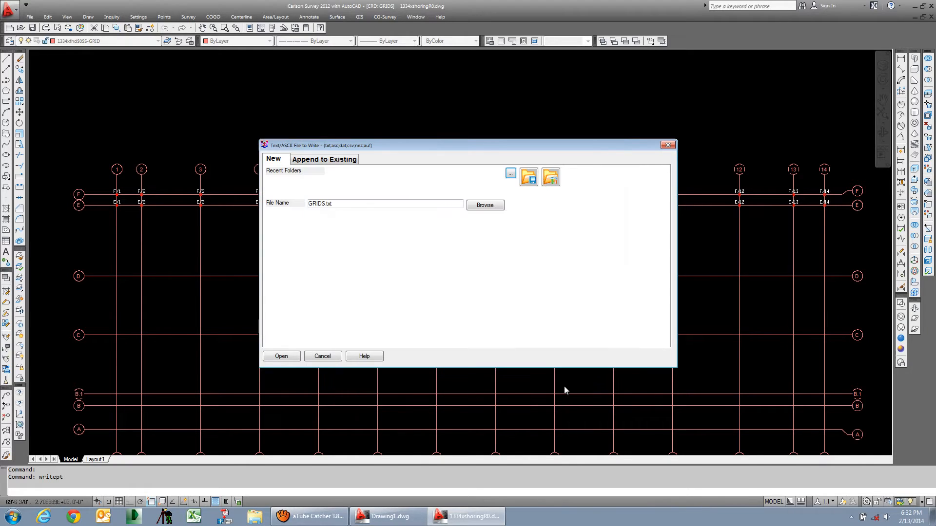
pyautogui.click(288, 356)
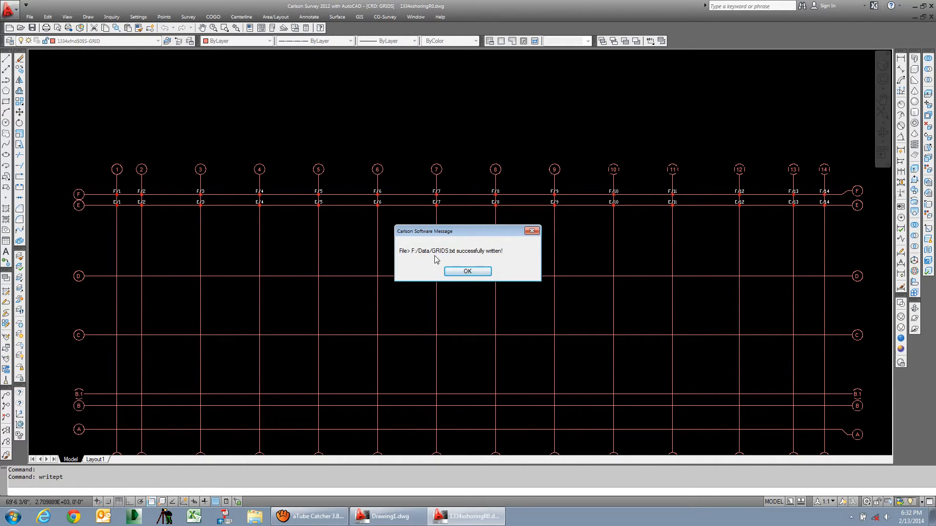
pyautogui.click(469, 271)
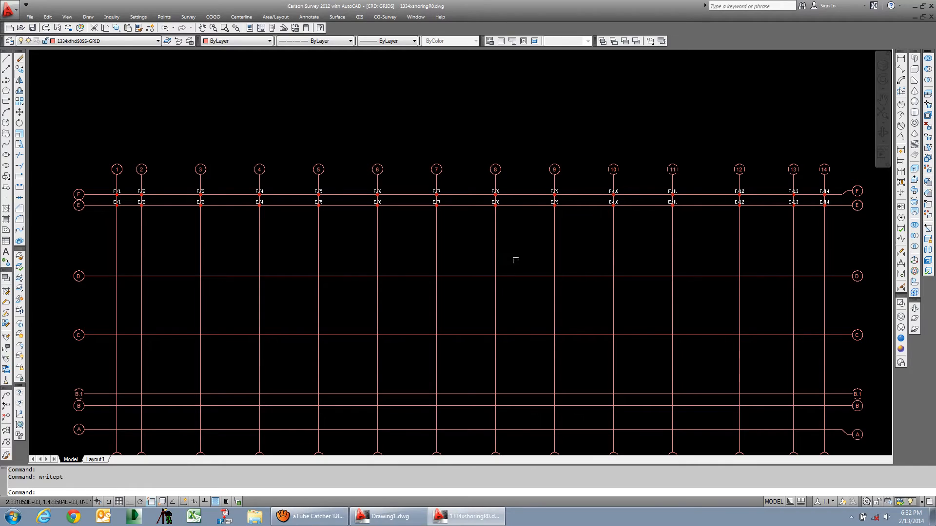
# Check in Windows Explorer that the Data folder on removable disk F: contains GRIDS.txt, and close the folder window
pyautogui.moveTo(608, 234)
pyautogui.mouseDown(button='middle')
pyautogui.moveTo(605, 207)
pyautogui.moveTo(590, 216)
pyautogui.mouseUp(button='middle')
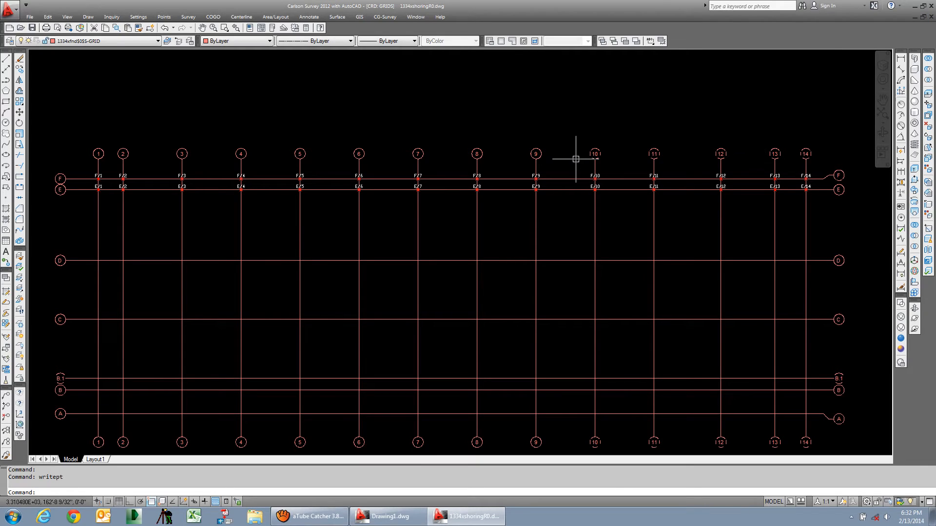
pyautogui.click(16, 521)
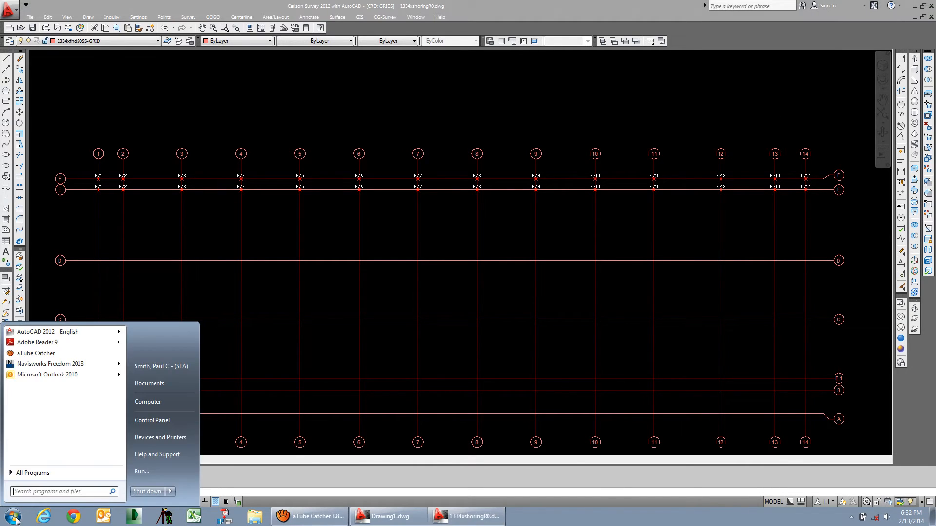
pyautogui.click(145, 403)
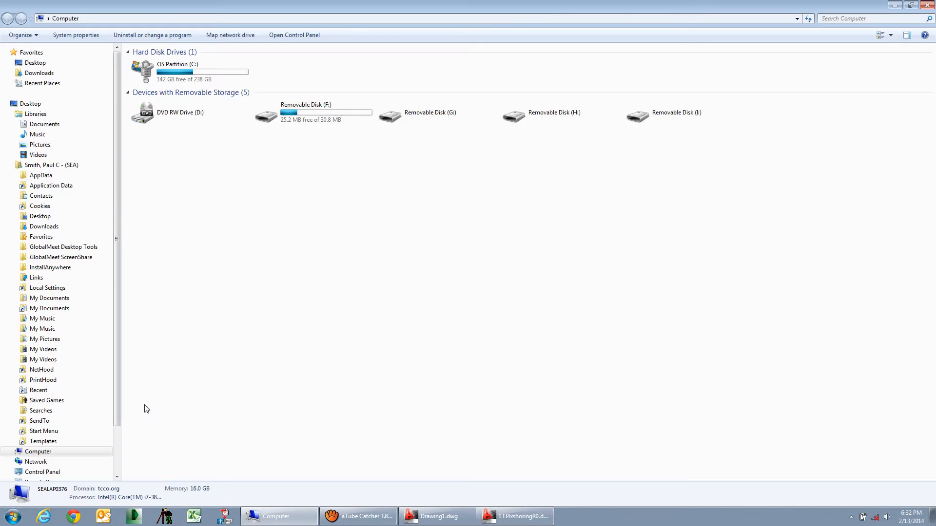
pyautogui.doubleClick(295, 115)
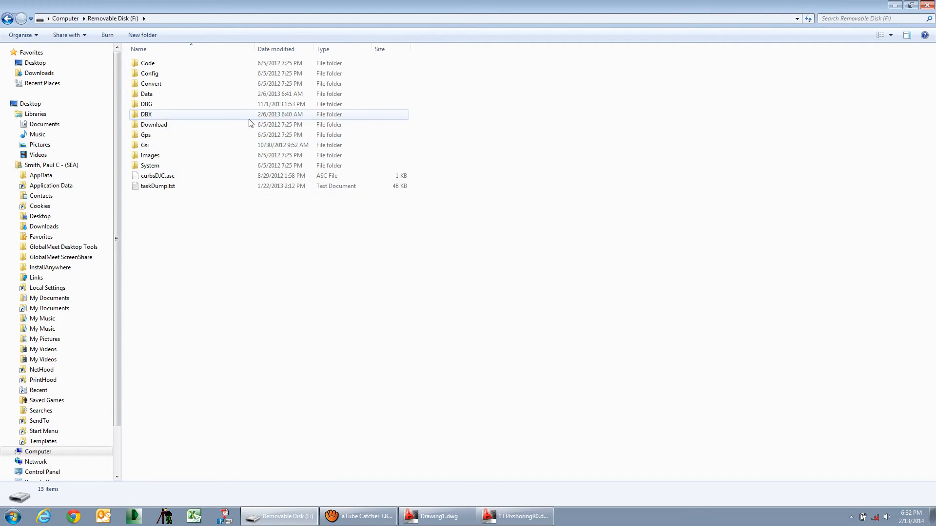
pyautogui.doubleClick(166, 96)
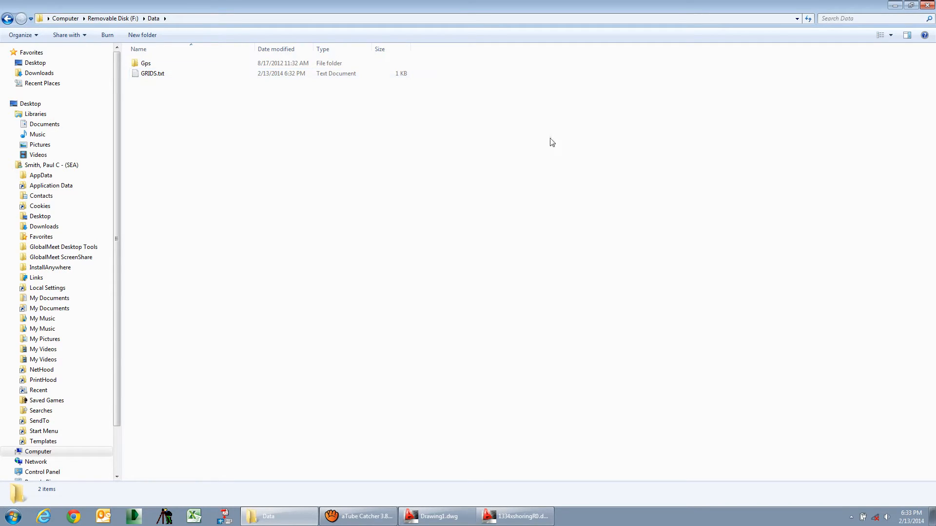
pyautogui.click(927, 6)
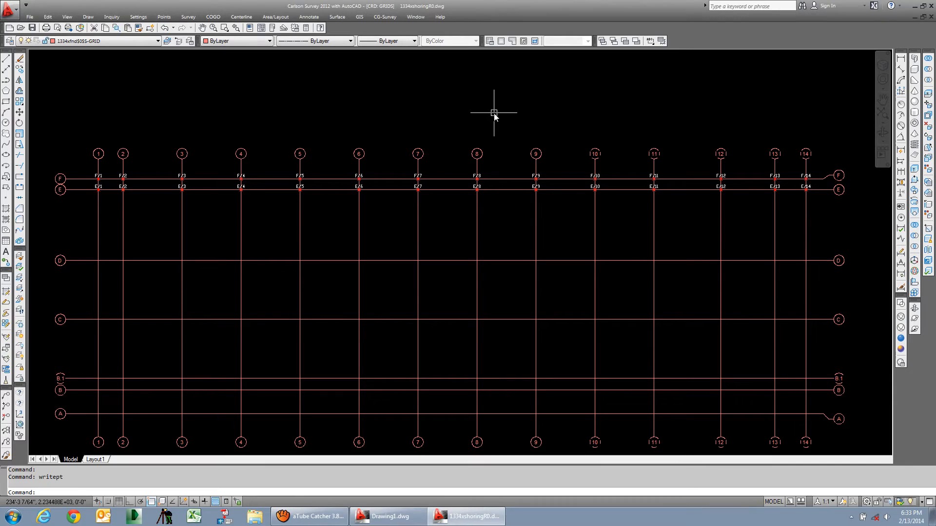
# Create a new drawing from the preselected custom aacad drawing template
pyautogui.moveTo(495, 115); pyautogui.dragTo(494, 89, button='middle')
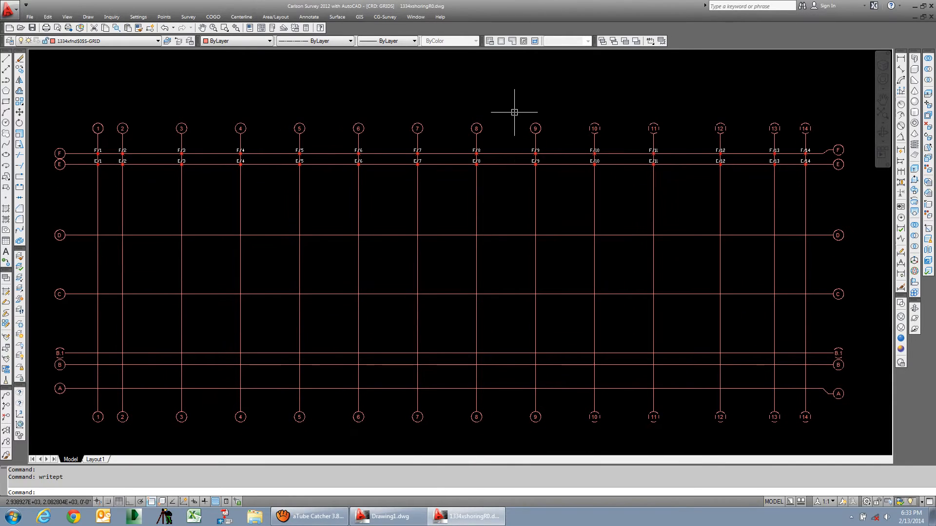
pyautogui.click(30, 19)
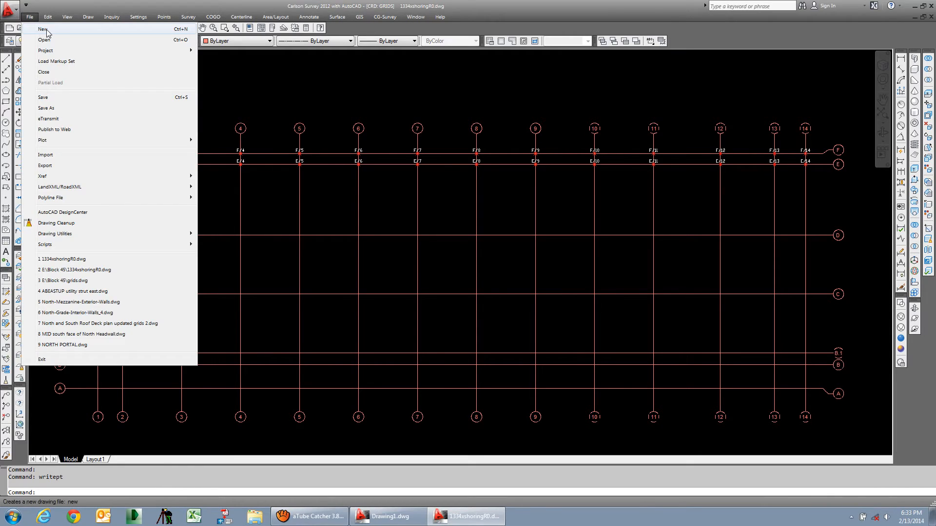
pyautogui.click(44, 29)
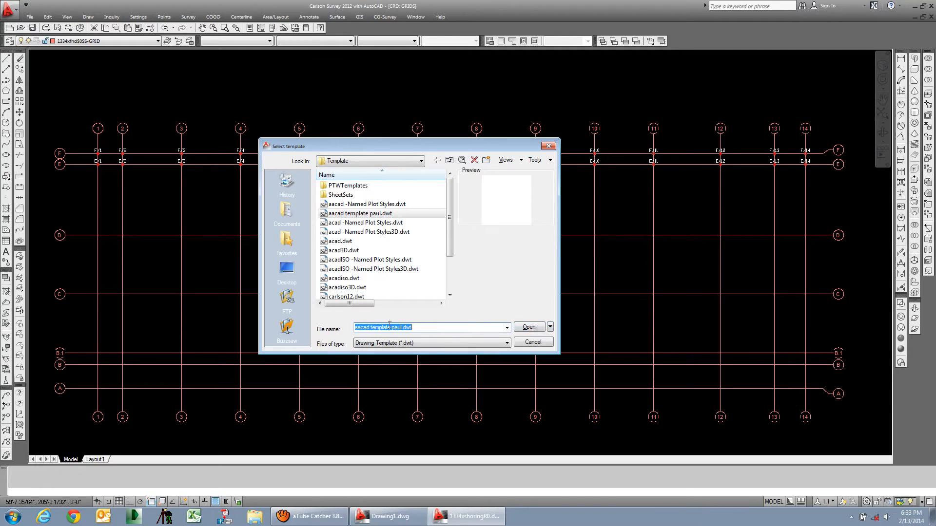
pyautogui.click(533, 330)
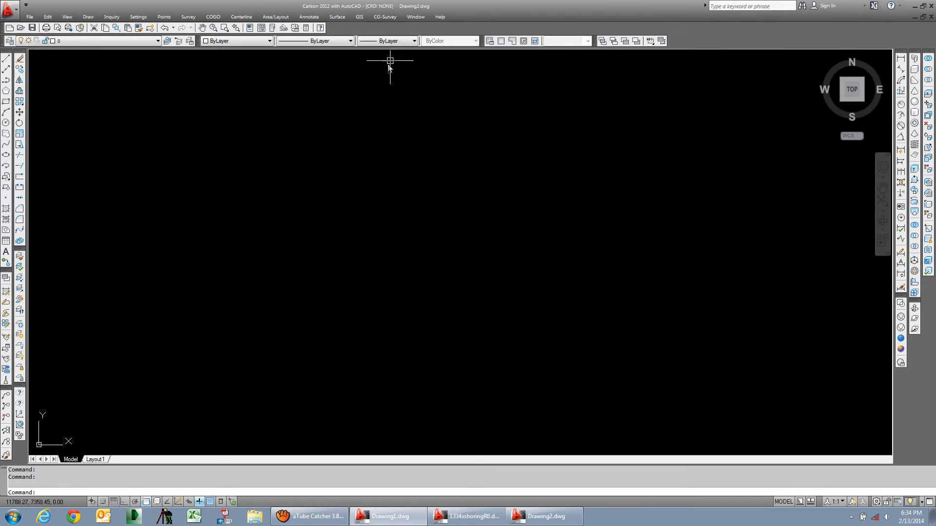
# Start Import Text/ASCII File with the user-defined source format and the comma-delimited P,Y,X,Z,D coordinate order
pyautogui.click(164, 17)
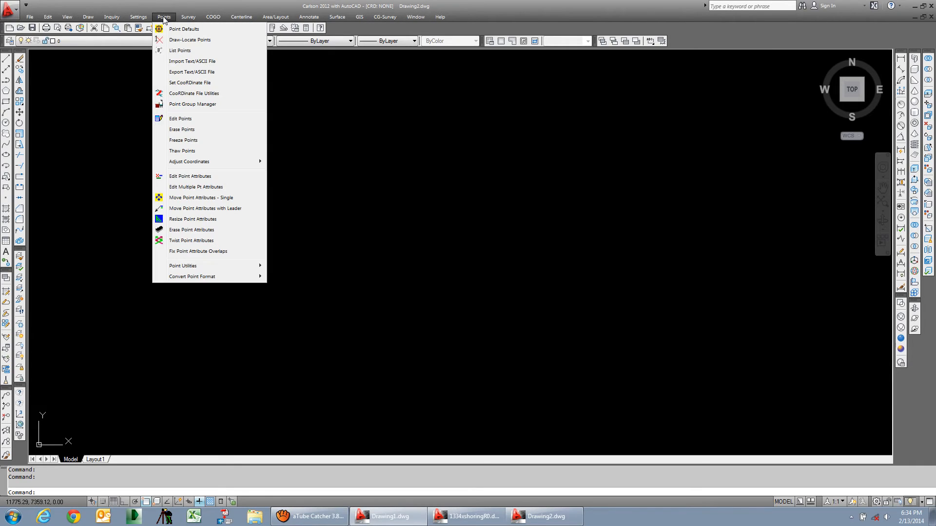
pyautogui.click(188, 62)
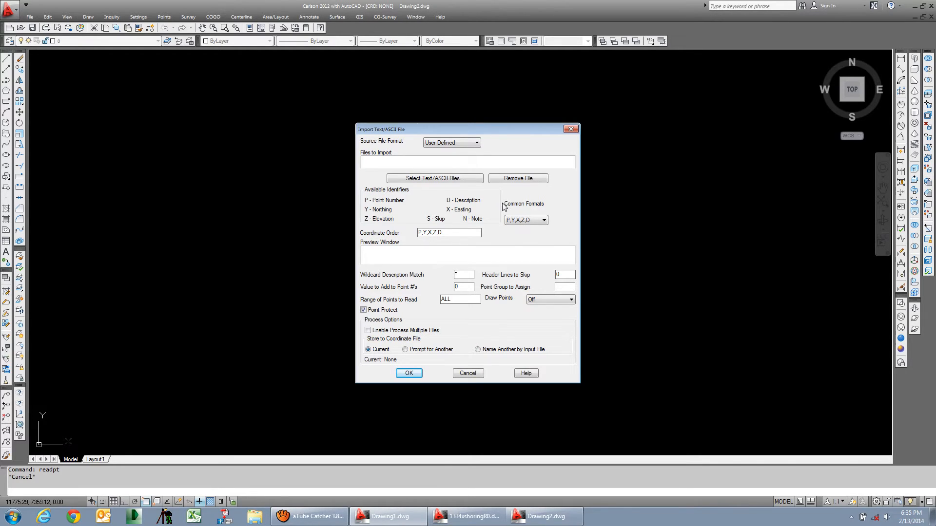
pyautogui.click(544, 220)
pyautogui.click(544, 220)
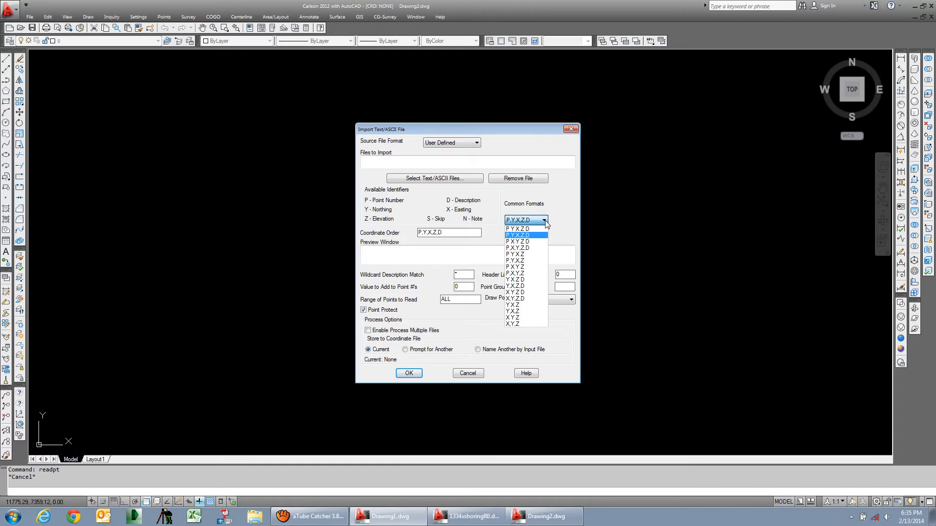
pyautogui.click(518, 241)
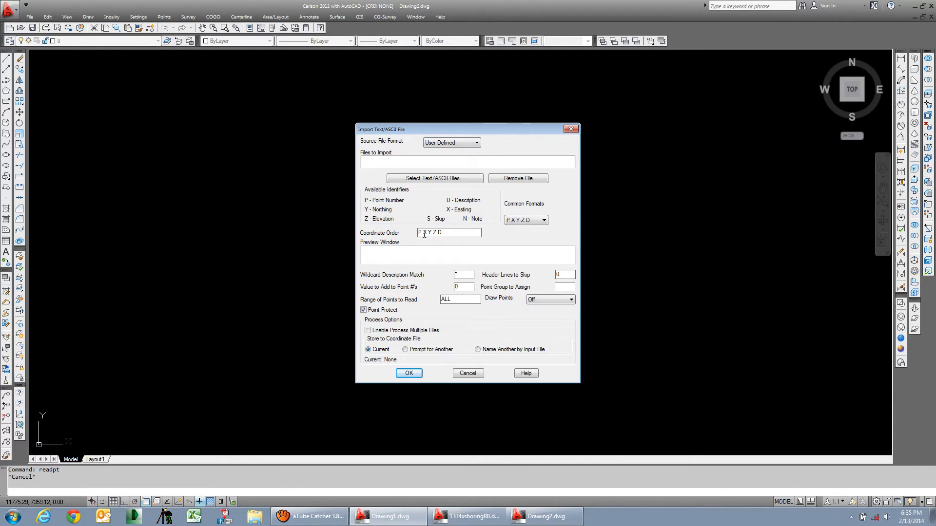
pyautogui.click(545, 221)
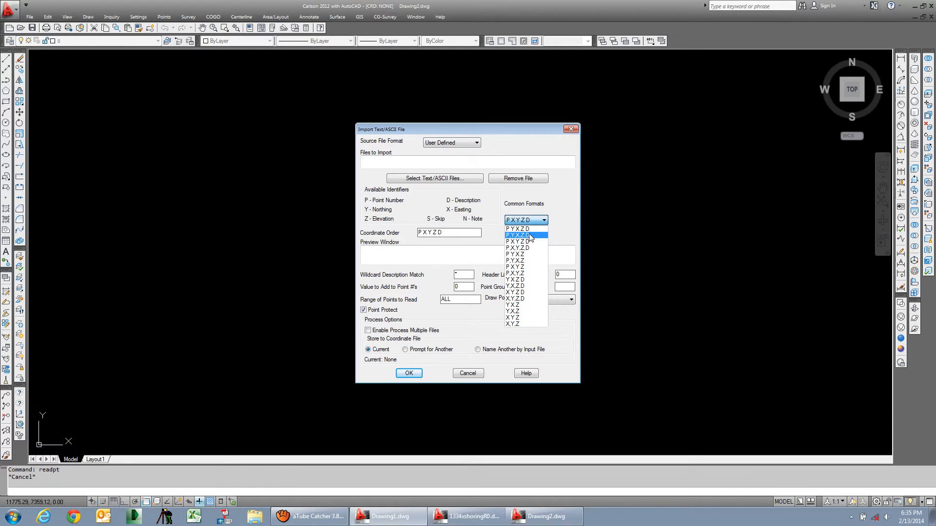
pyautogui.click(529, 235)
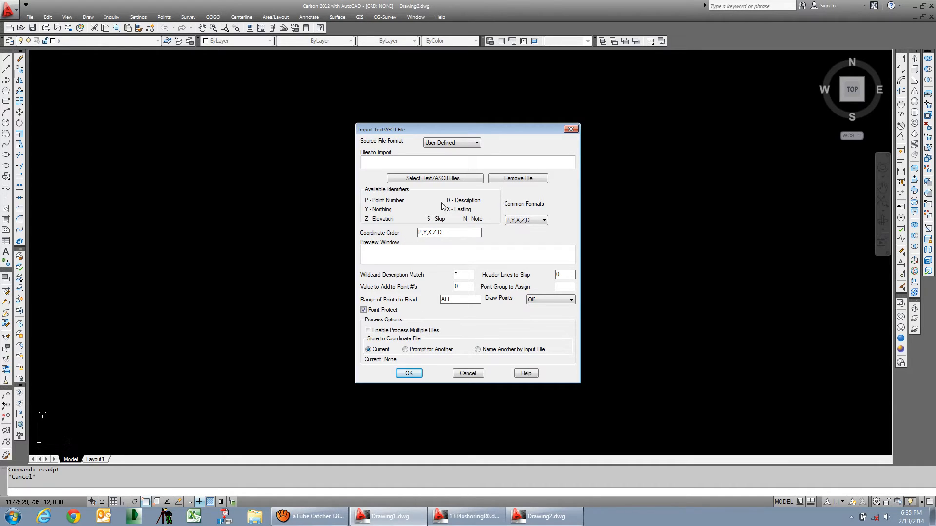
# Choose GRIDS.txt from the Data folder on removable disk F: as the text file to import
pyautogui.click(449, 179)
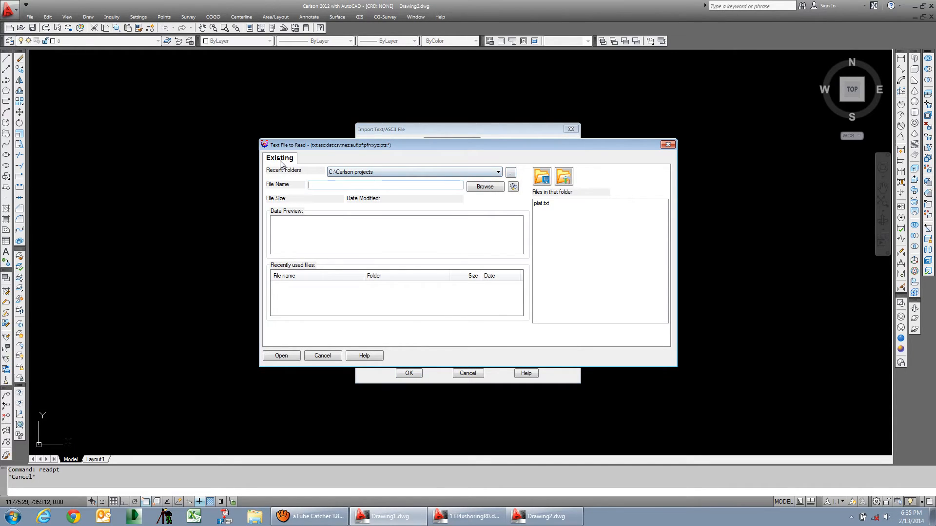
pyautogui.click(510, 174)
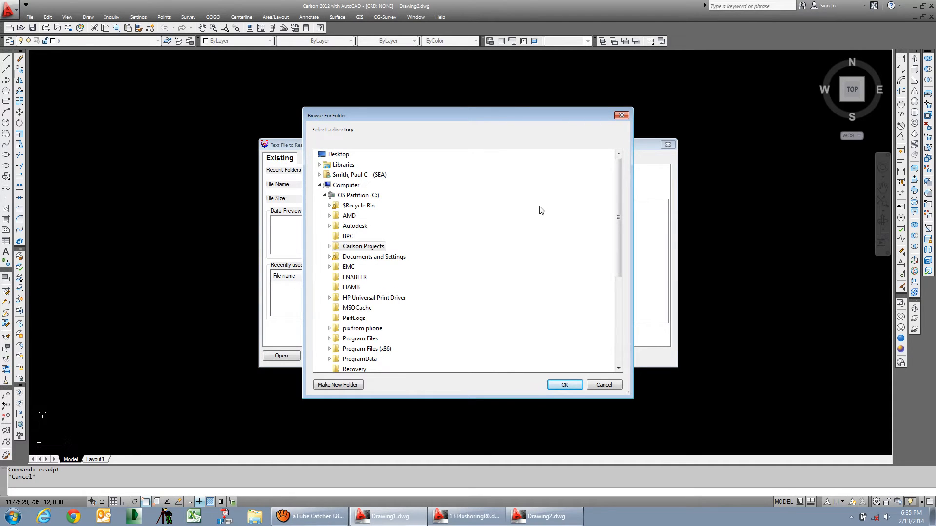
pyautogui.click(325, 196)
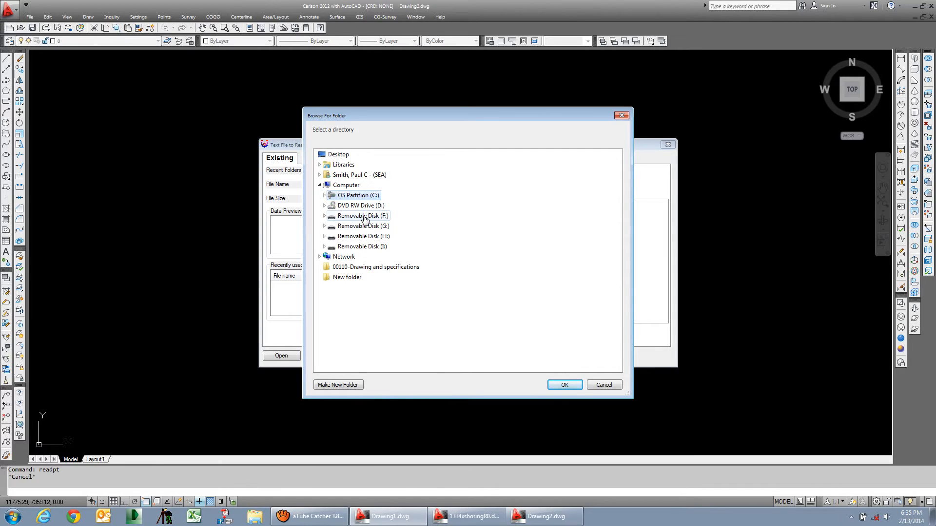
pyautogui.doubleClick(364, 218)
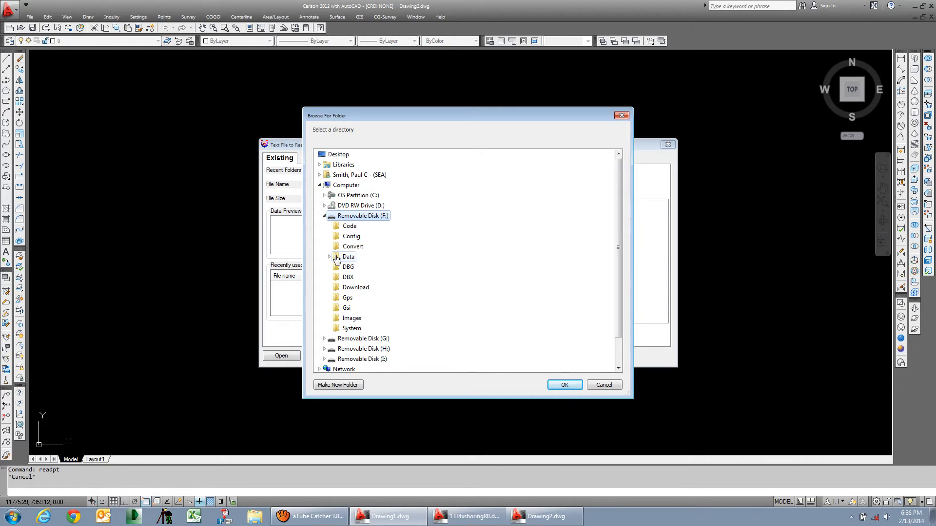
pyautogui.doubleClick(336, 259)
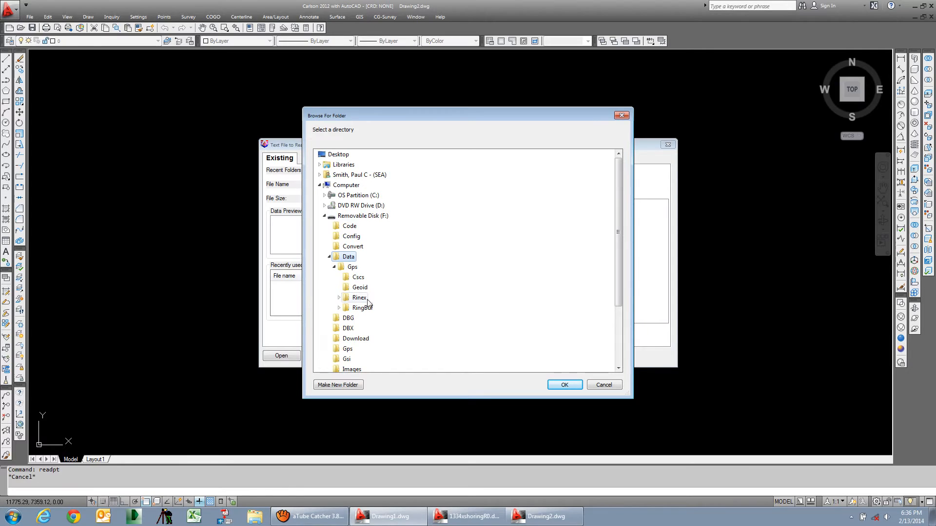
pyautogui.click(565, 385)
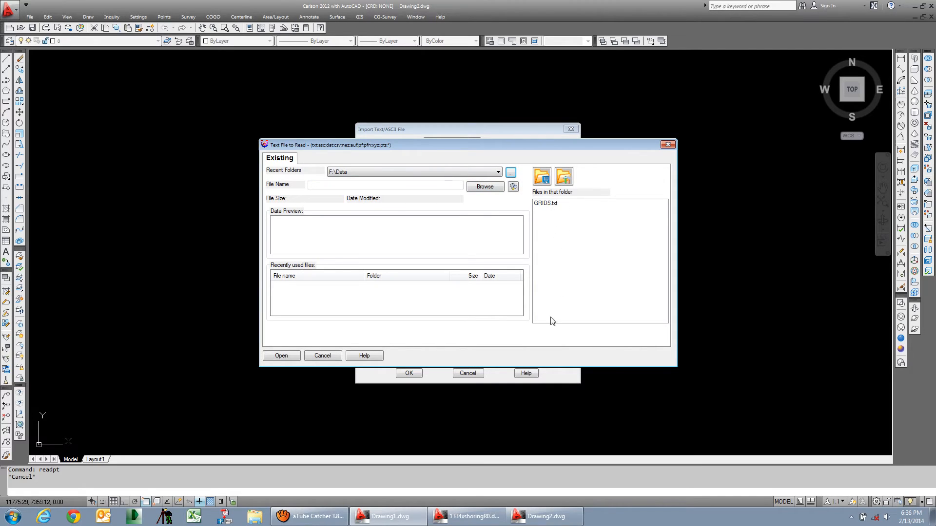
pyautogui.click(543, 204)
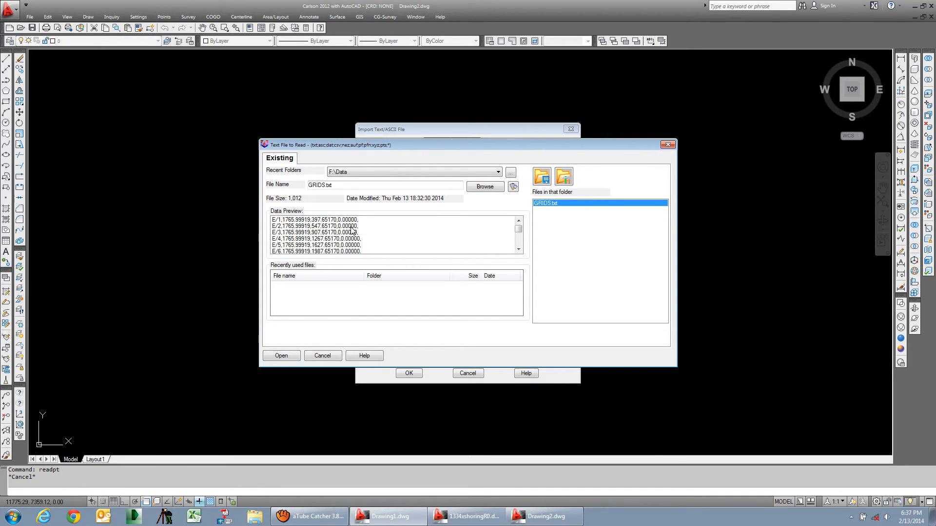
pyautogui.click(282, 357)
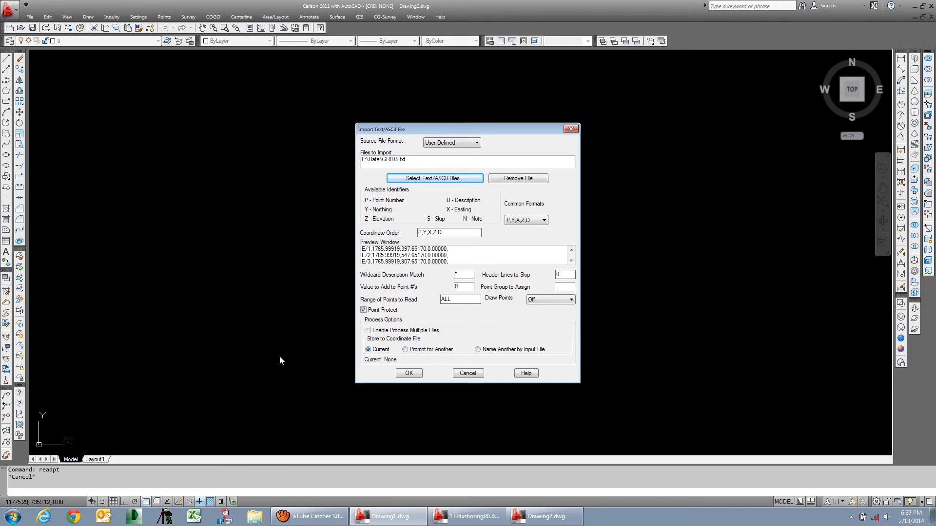
# Import the points into a new coordinate file named GRIDS2 in the Block 45 folder of Carlson Projects
pyautogui.click(409, 373)
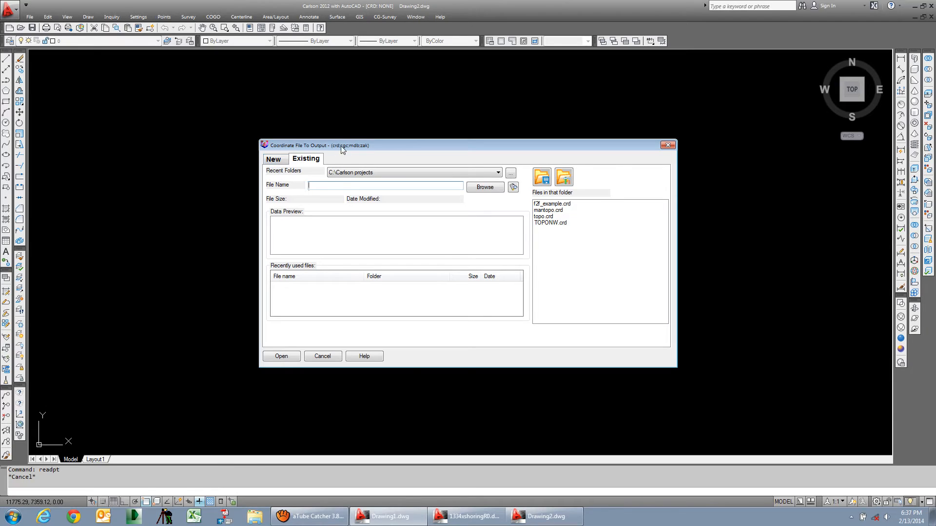
pyautogui.click(276, 161)
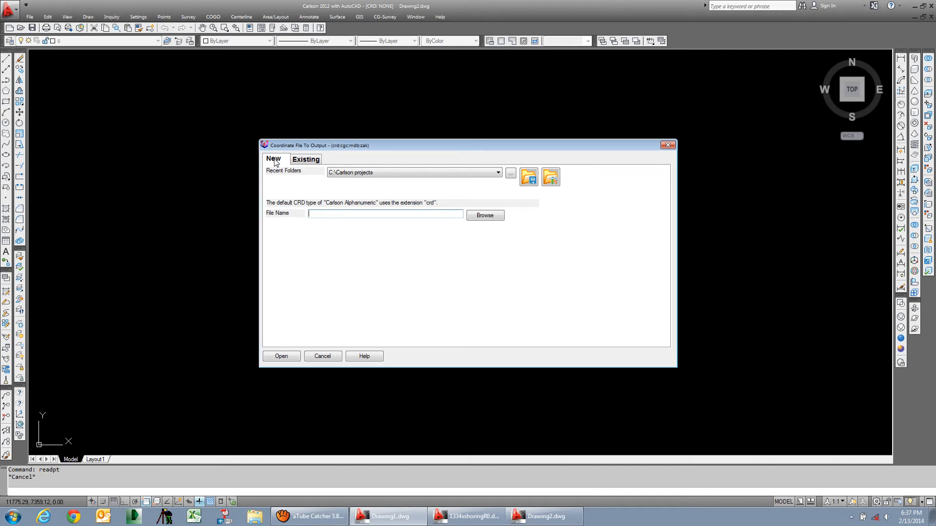
pyautogui.click(510, 174)
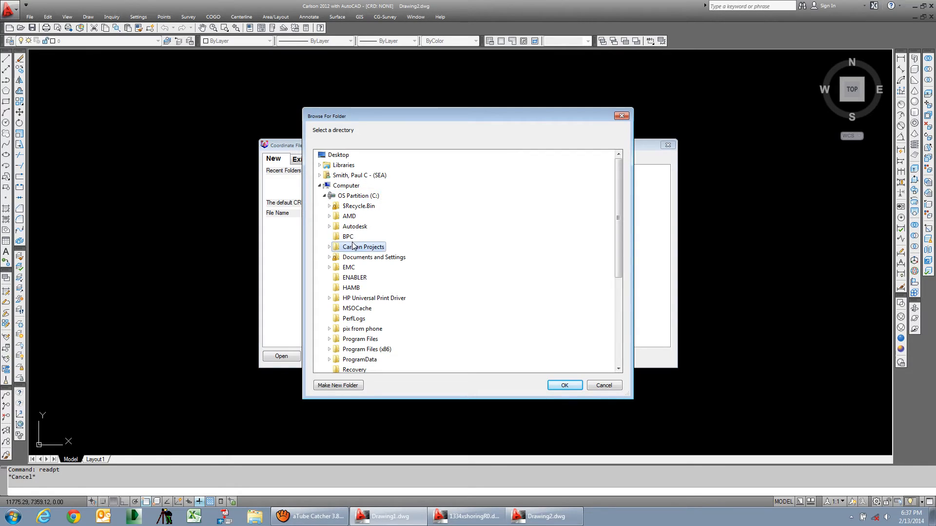
pyautogui.doubleClick(336, 250)
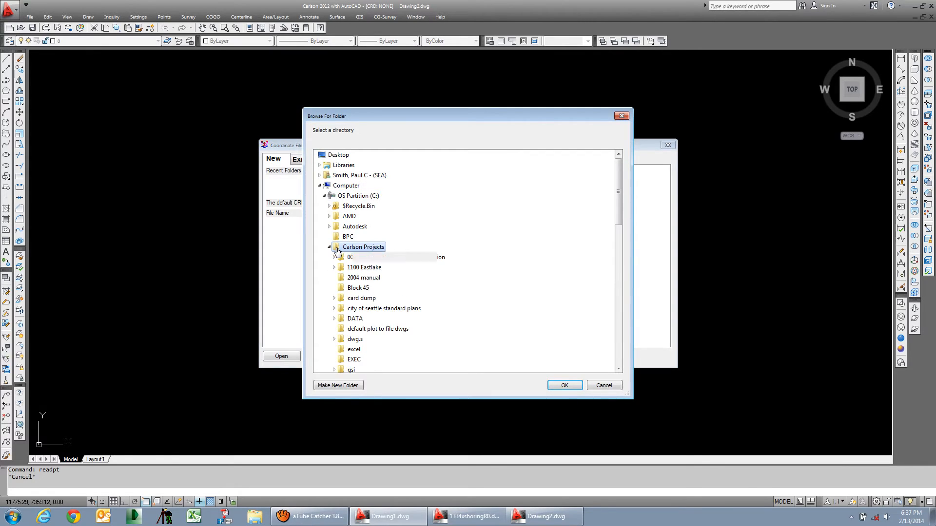
pyautogui.click(342, 289)
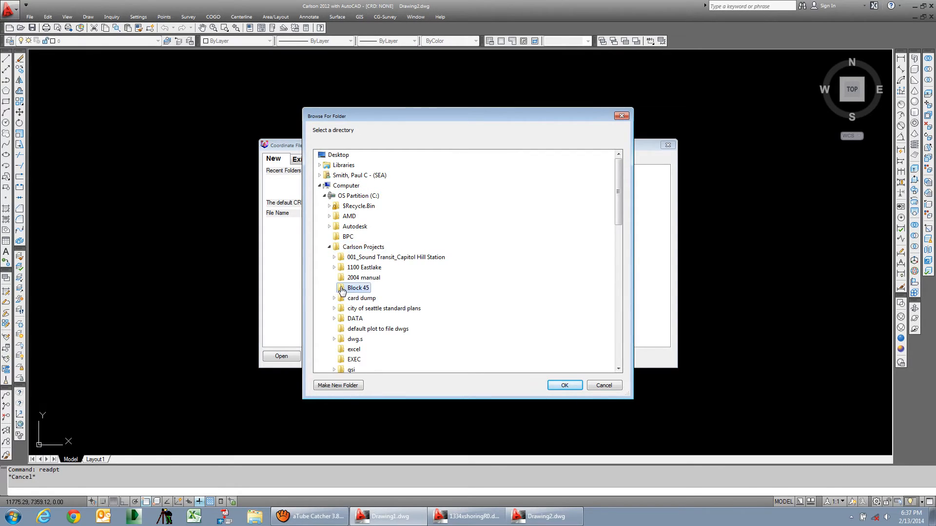
pyautogui.click(564, 386)
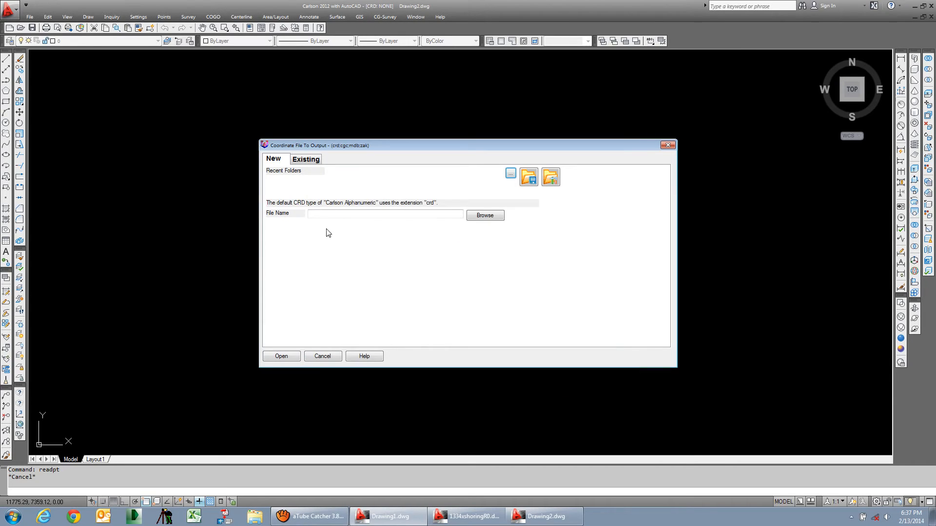
pyautogui.click(320, 215)
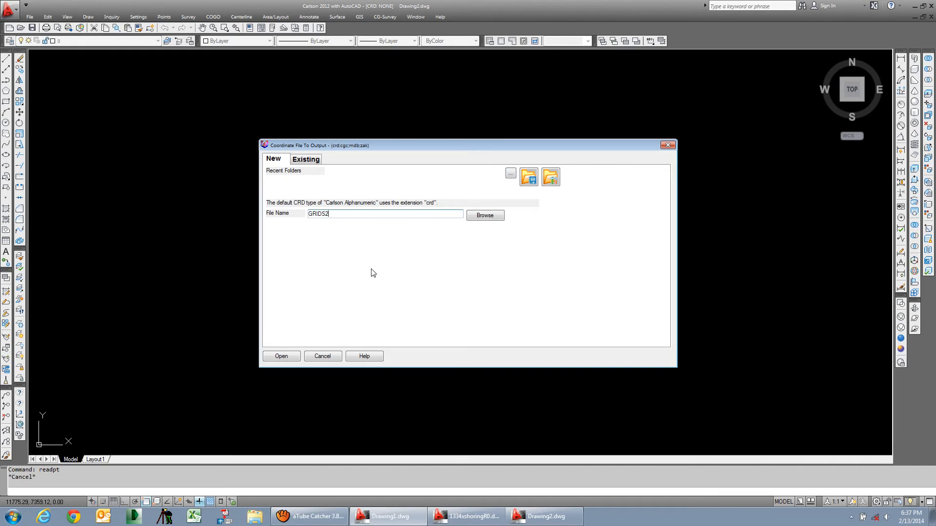
pyautogui.click(287, 356)
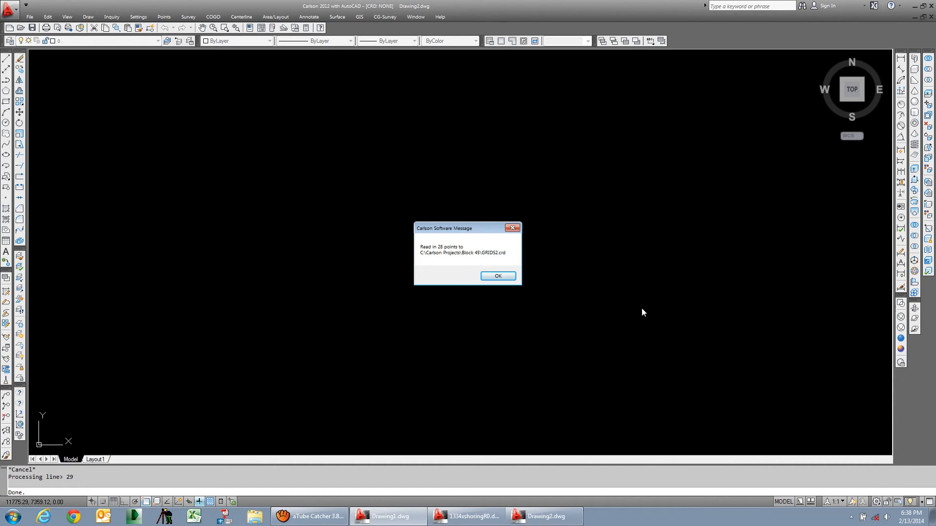
pyautogui.click(496, 275)
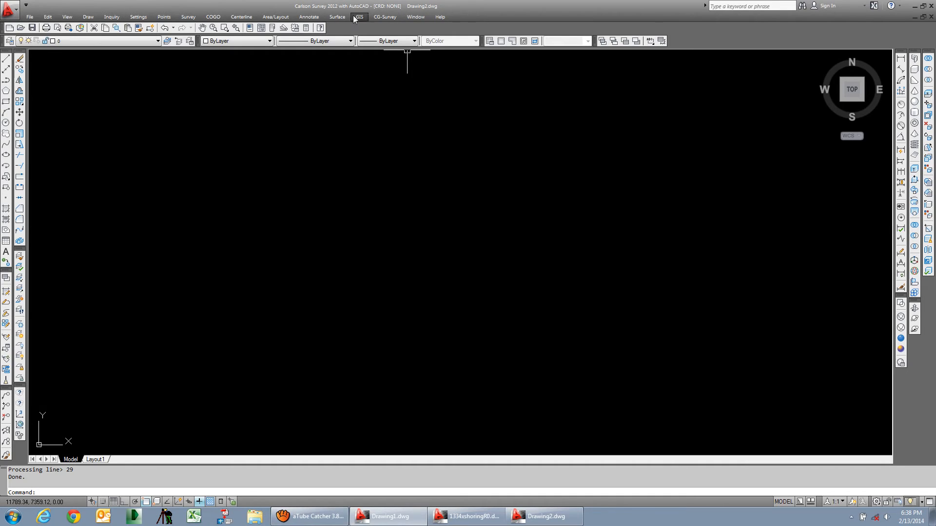
# Set the existing GRIDS2.crd in the Block 45 folder as the drawing's current coordinate file
pyautogui.click(165, 18)
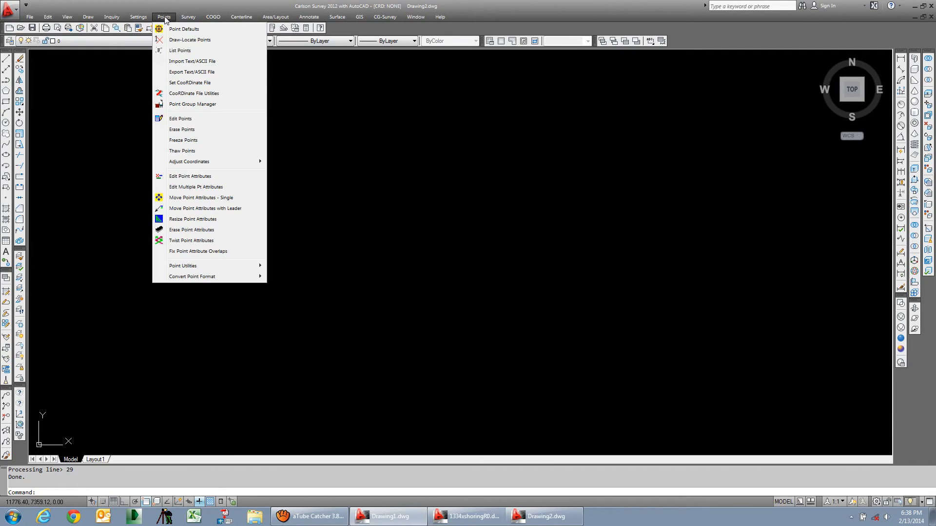
pyautogui.click(191, 83)
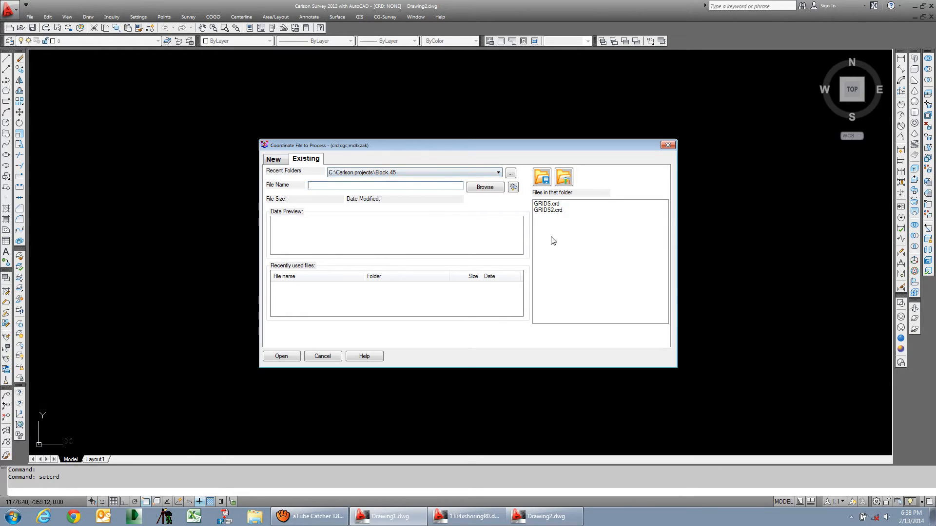
pyautogui.click(540, 212)
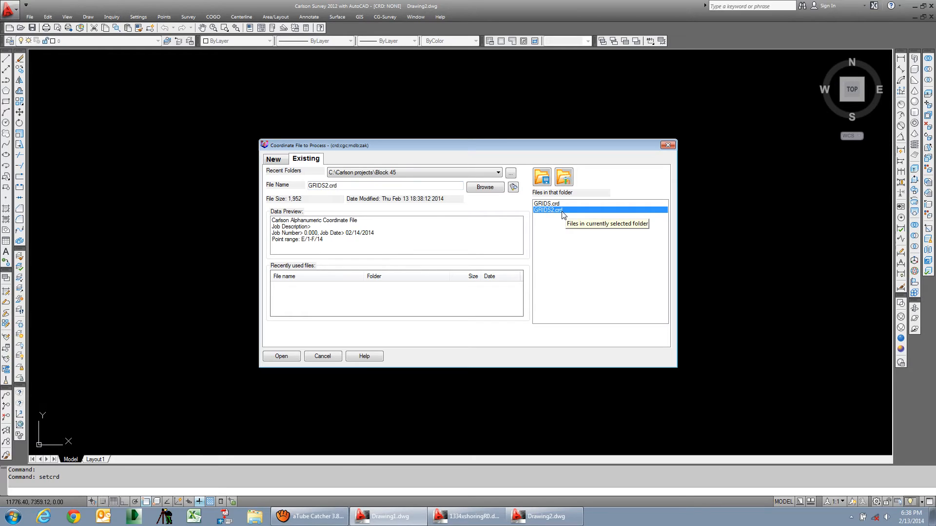
pyautogui.click(280, 356)
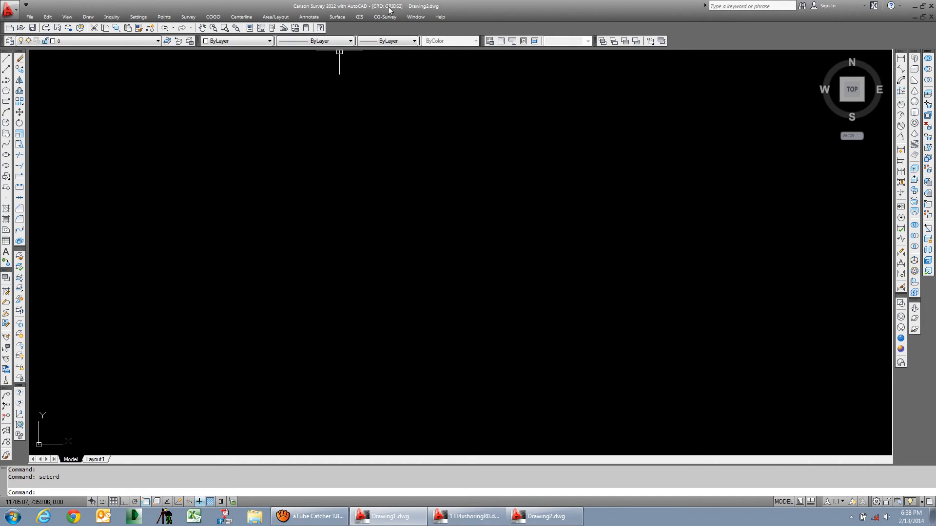
# Draw all points of the current coordinate file with Draw-Locate Points, using symbol SPT32 on layer PNTS
pyautogui.click(163, 17)
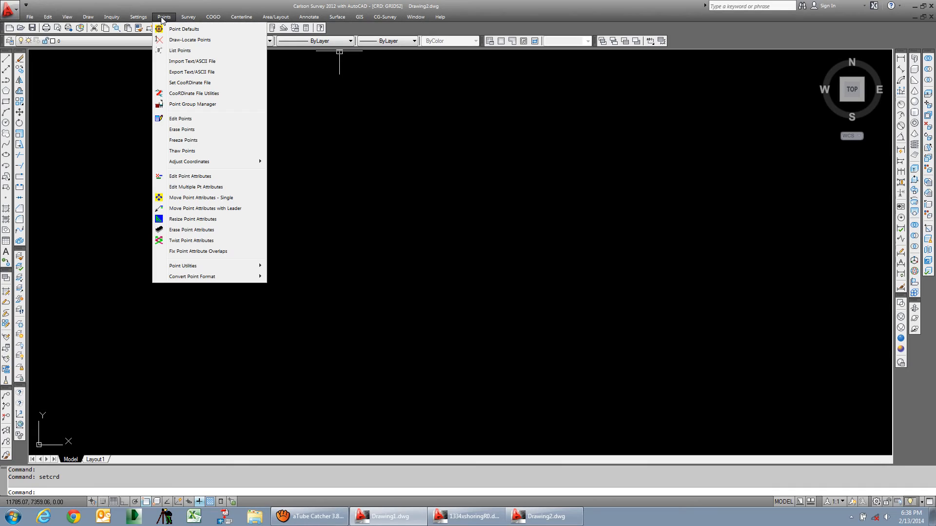
pyautogui.click(186, 41)
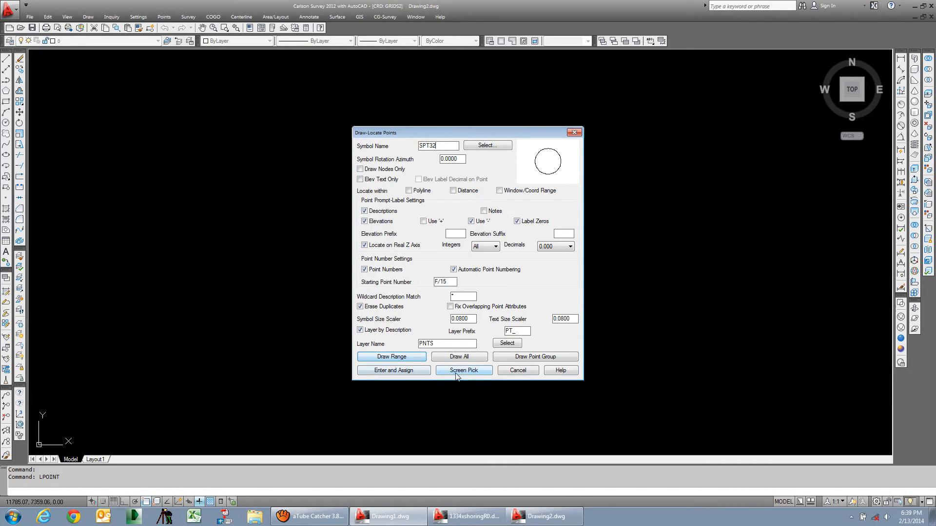
pyautogui.click(461, 358)
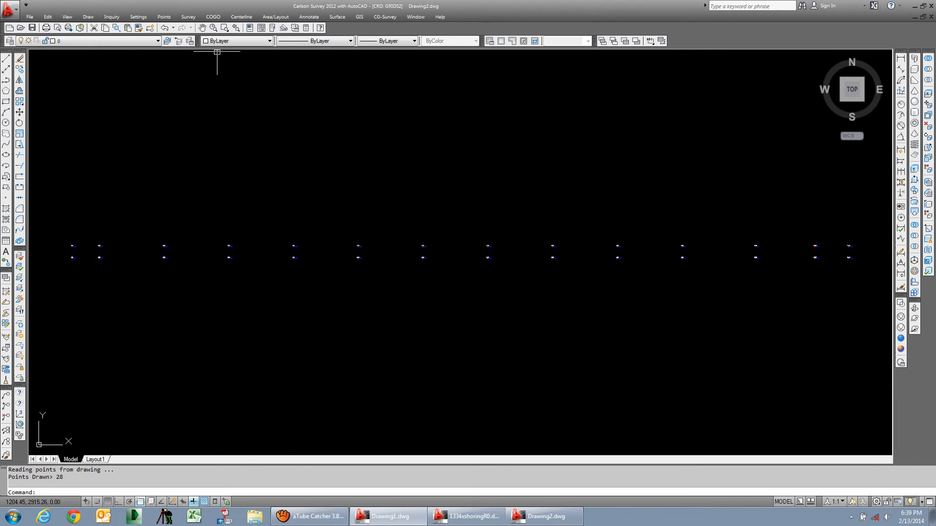
# Increase the horizontal scale in Drawing Setup to give point symbols and text a size of 16.0 drawing units
pyautogui.click(136, 19)
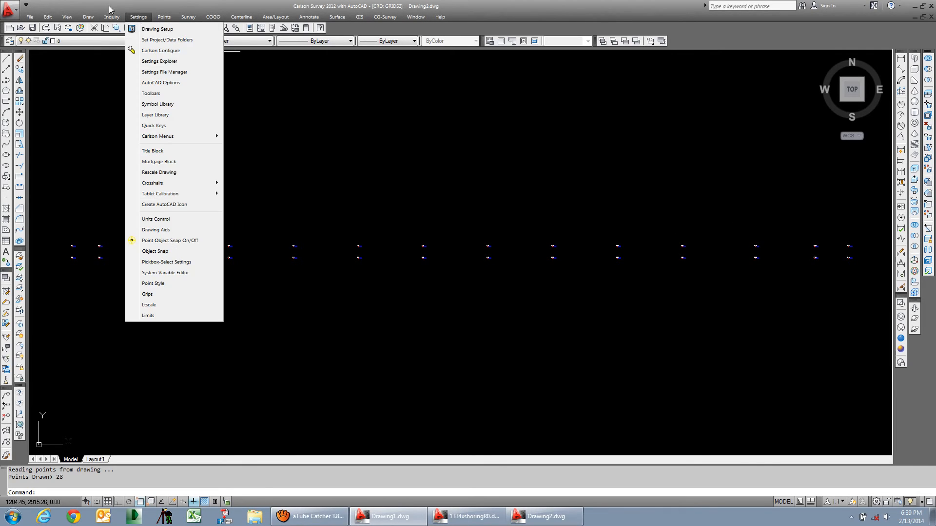
pyautogui.click(147, 27)
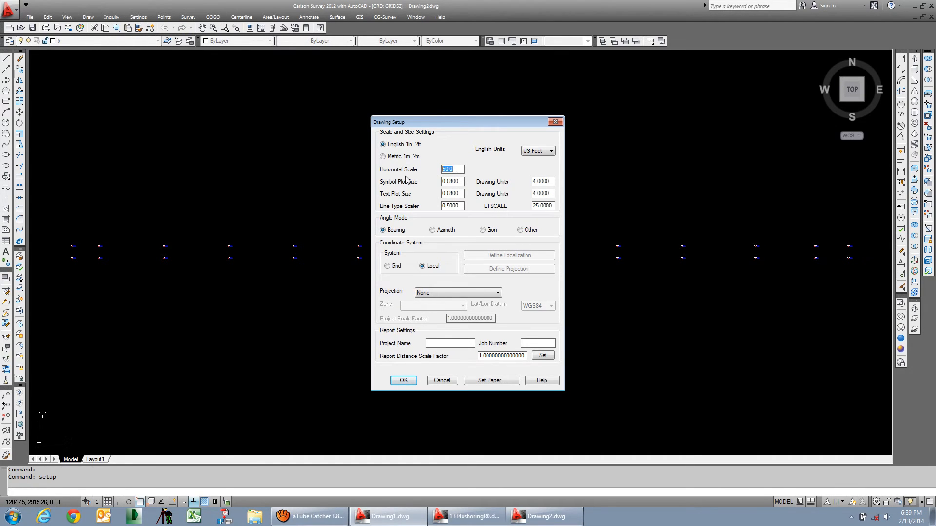
pyautogui.write('2')
pyautogui.click(407, 381)
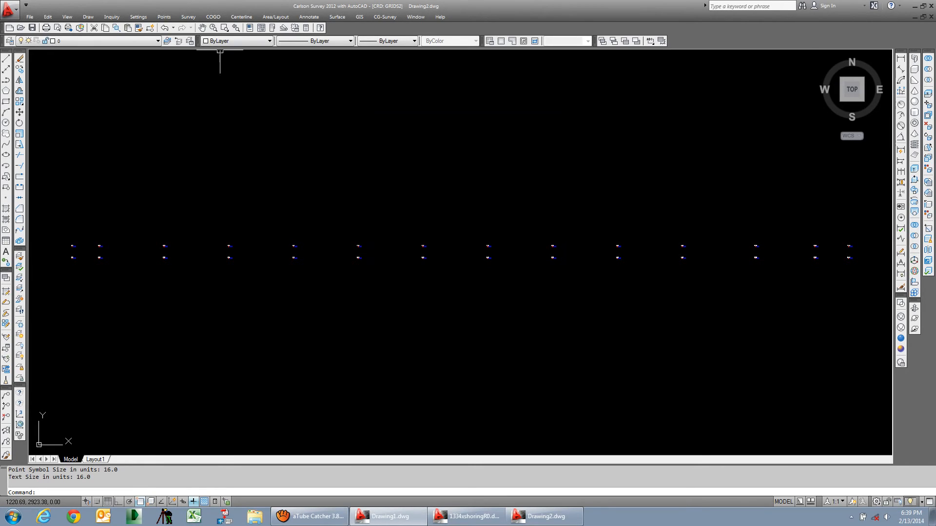
# Redraw all points of the current coordinate file with Draw-Locate Points, erasing duplicates and using symbol SPT32 on layer PNTS
pyautogui.click(163, 17)
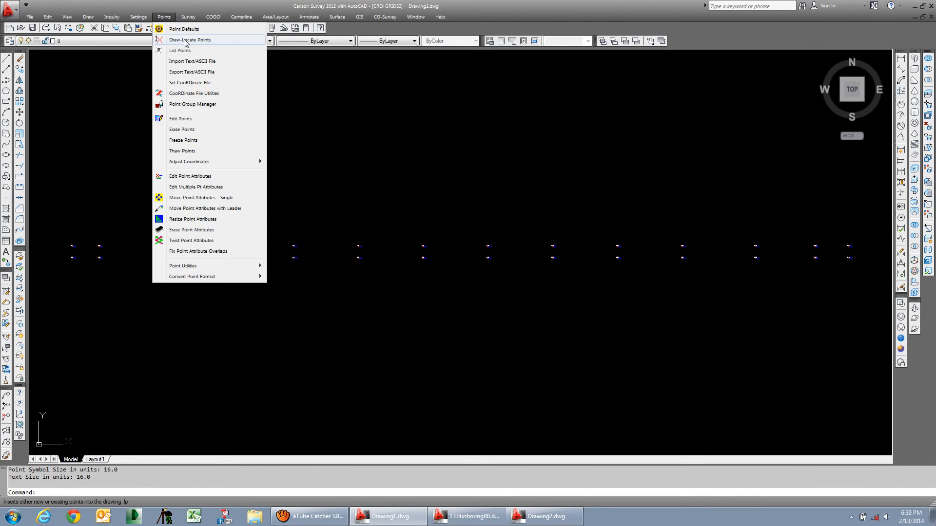
pyautogui.click(185, 41)
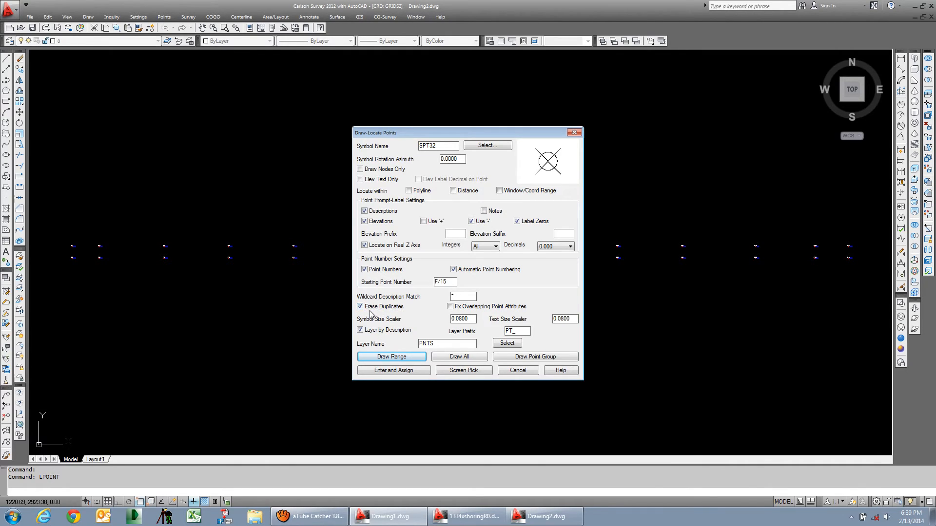
pyautogui.click(459, 358)
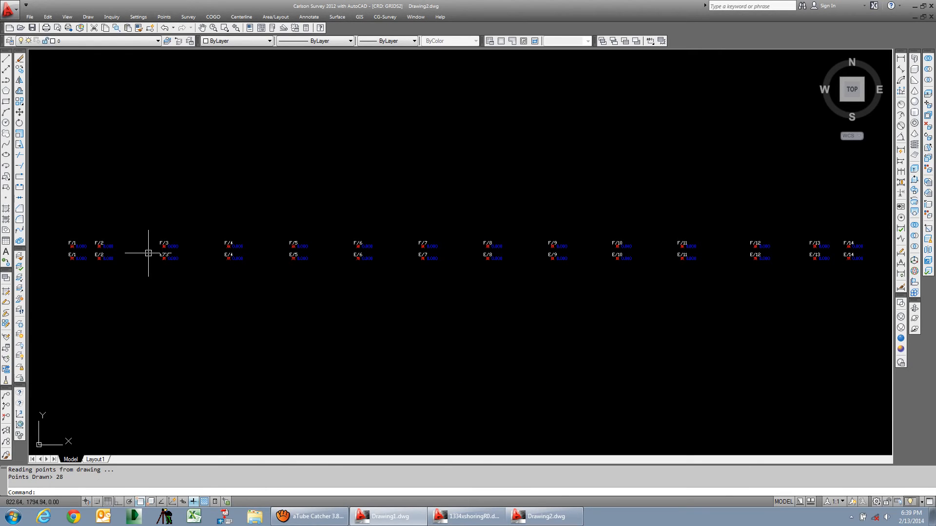
# Examine the redrawn point symbols, names and elevations along grid rows E and F
pyautogui.scroll(5, 95, 244)
pyautogui.scroll(-3, 97, 244)
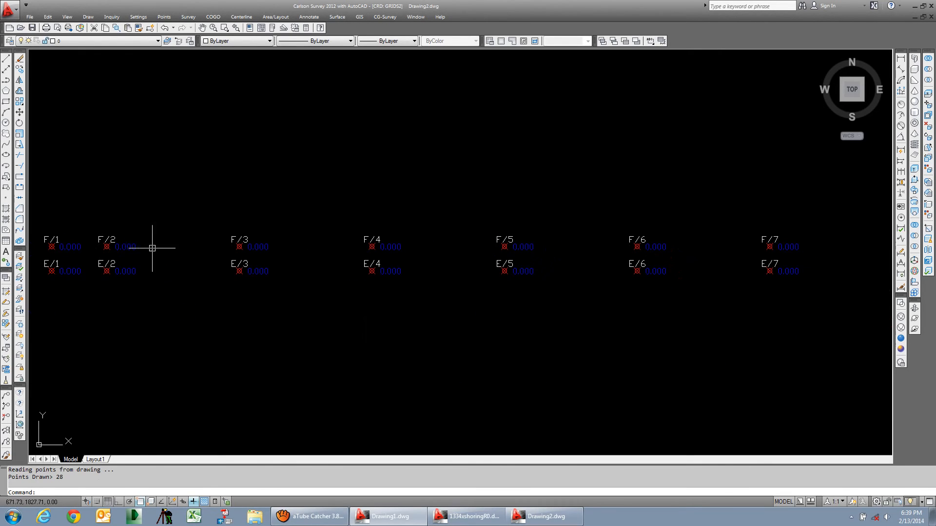
pyautogui.moveTo(150, 247)
pyautogui.mouseDown(button='middle')
pyautogui.moveTo(205, 237)
pyautogui.moveTo(183, 247)
pyautogui.mouseUp(button='middle')
pyautogui.scroll(-4, 205, 238)
pyautogui.scroll(6, 227, 254)
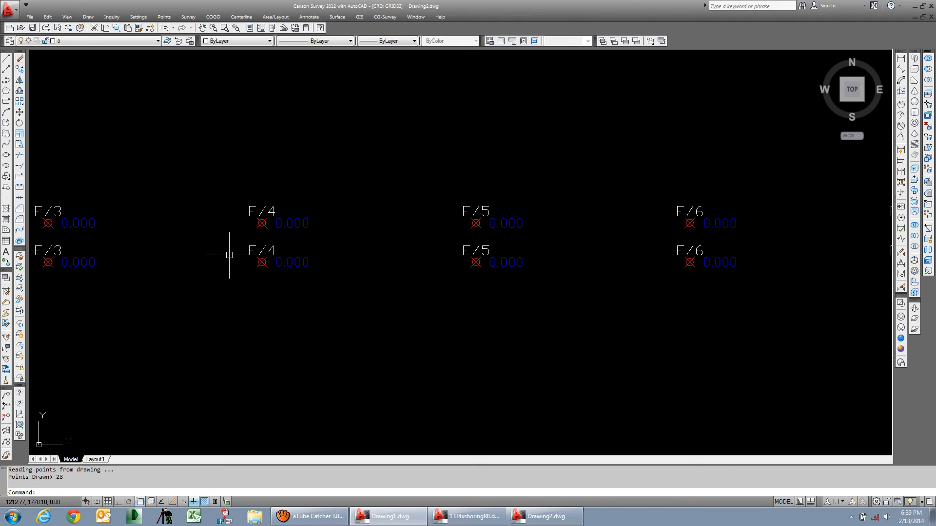
pyautogui.scroll(-5, 261, 213)
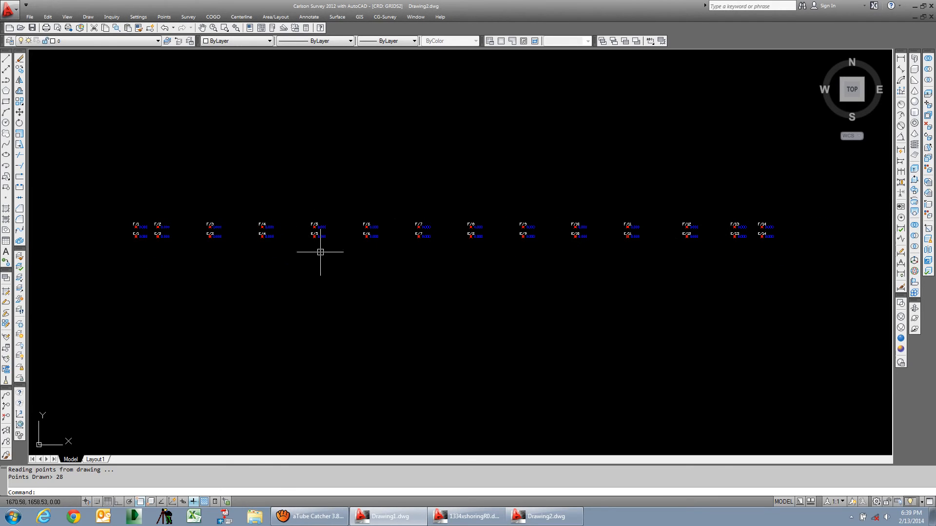
pyautogui.moveTo(320, 250); pyautogui.dragTo(277, 258, button='middle')
pyautogui.scroll(5, 273, 239)
pyautogui.scroll(-2, 272, 237)
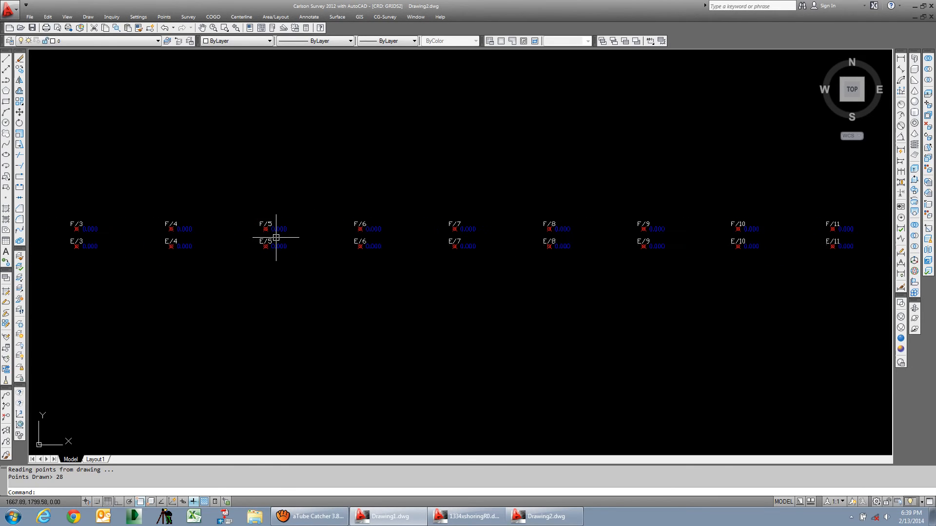
pyautogui.scroll(5, 280, 245)
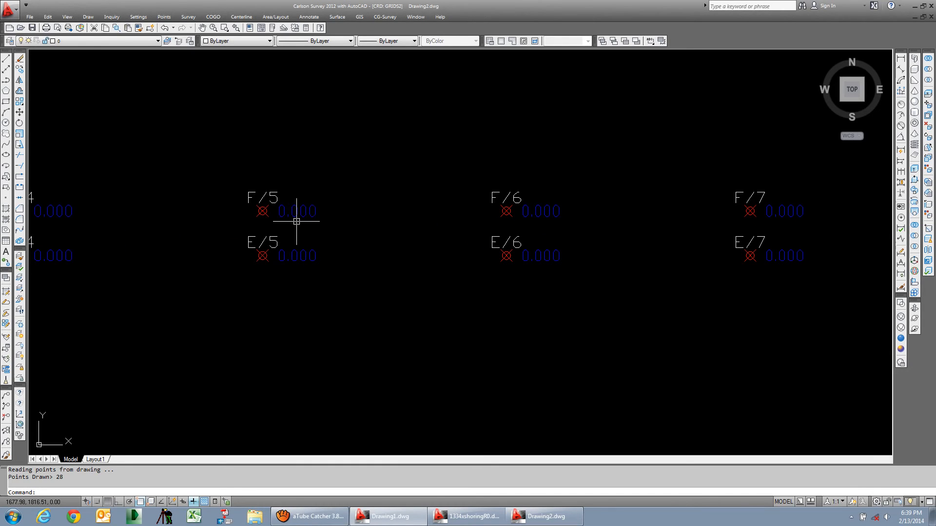
pyautogui.scroll(-4, 297, 221)
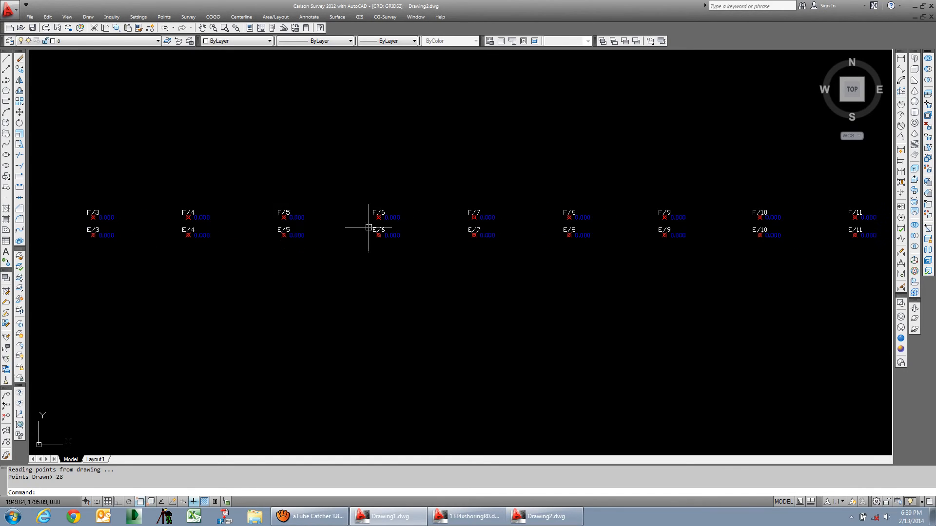
pyautogui.moveTo(369, 227); pyautogui.dragTo(342, 231, button='middle')
pyautogui.scroll(-2, 342, 231)
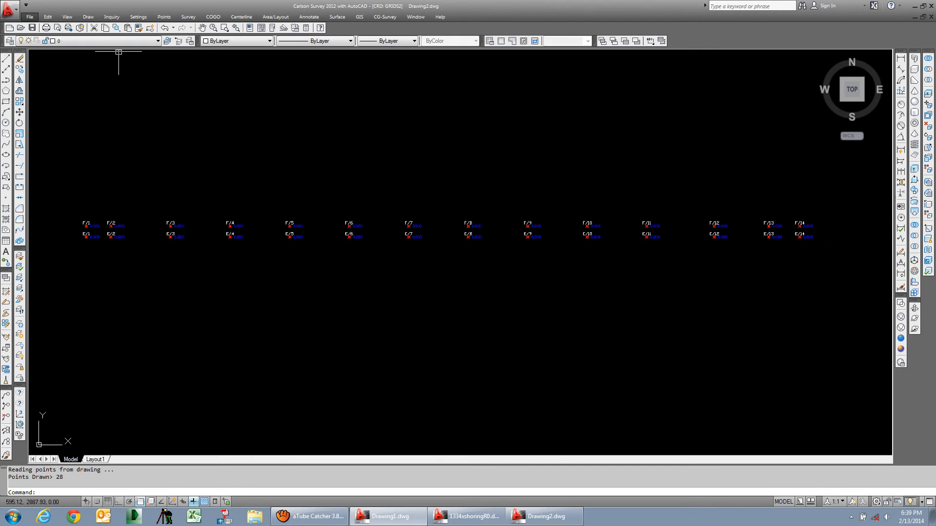
# Save the drawing as GRIDS2 in the Block 45 folder
pyautogui.click(30, 18)
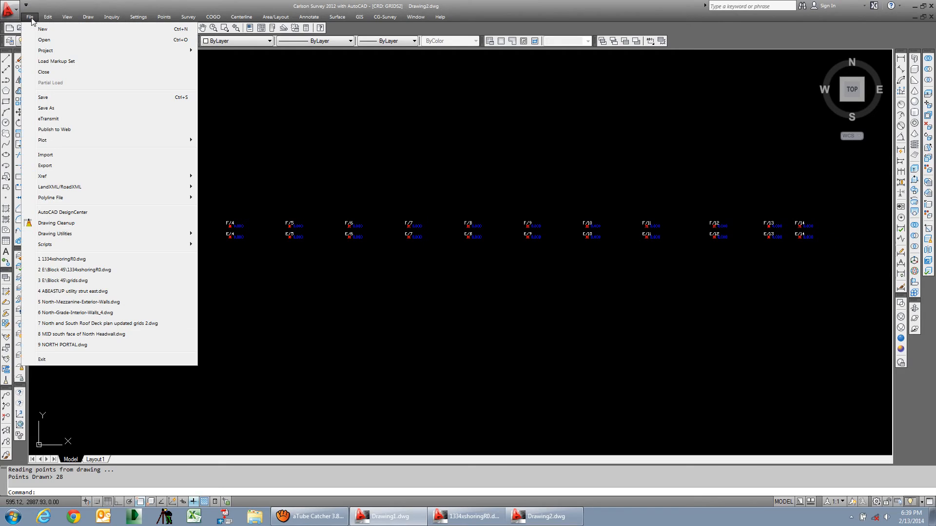
pyautogui.click(69, 108)
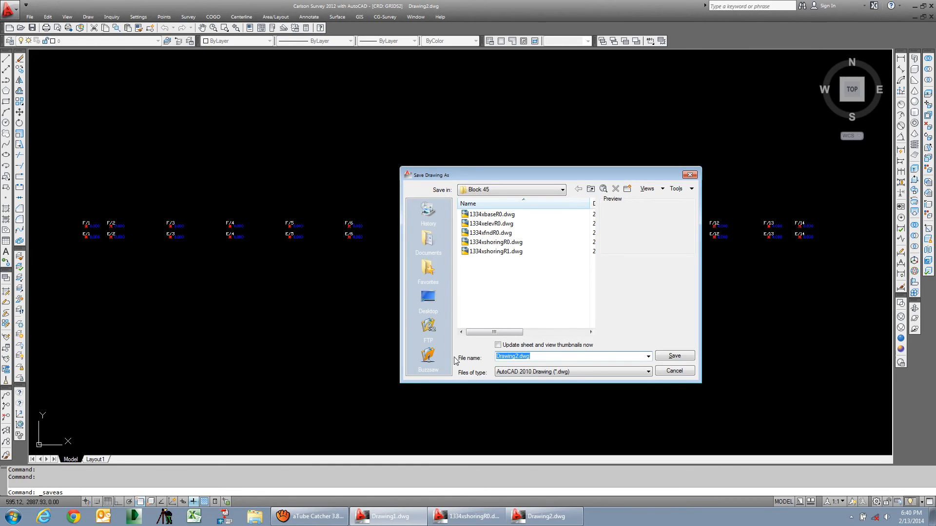
pyautogui.write('GRIDS2')
pyautogui.click(679, 357)
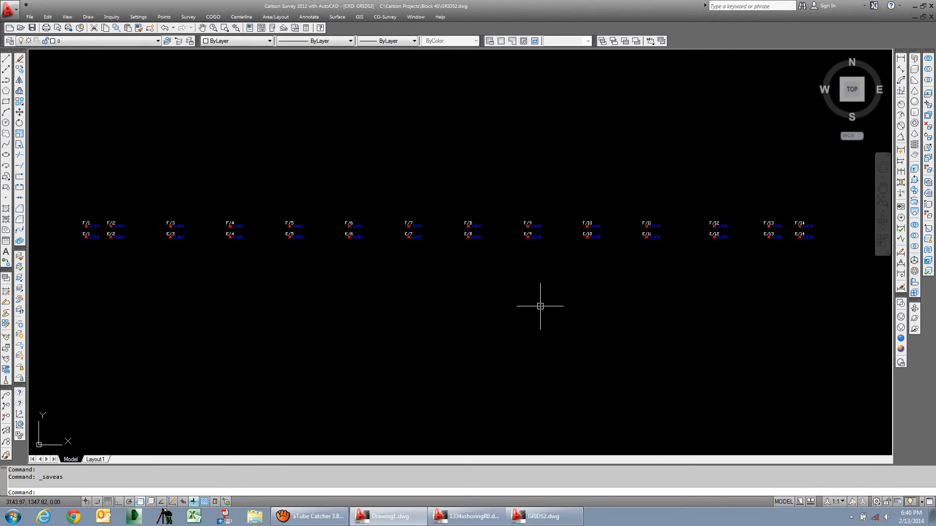
# Minimize the GRIDS2 drawing and close 1334xshoringR0.dwg without saving its changes
pyautogui.click(32, 17)
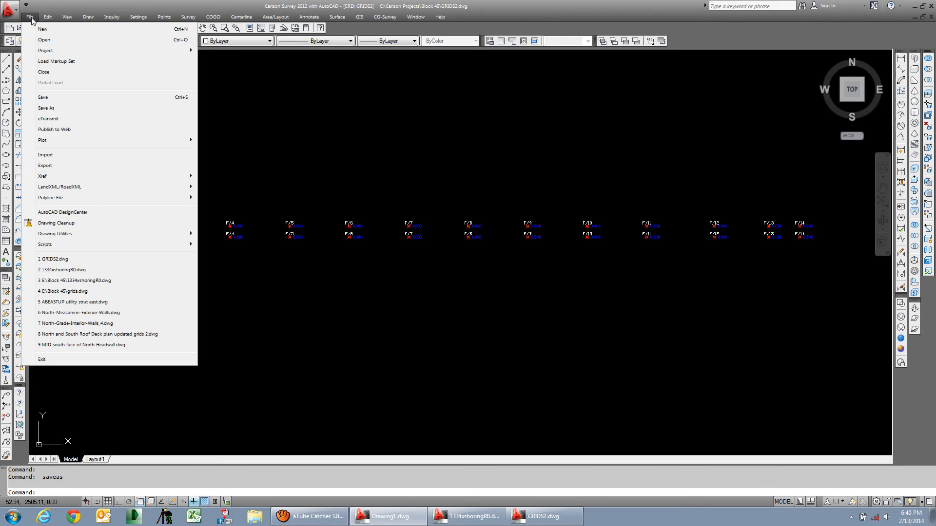
pyautogui.click(30, 18)
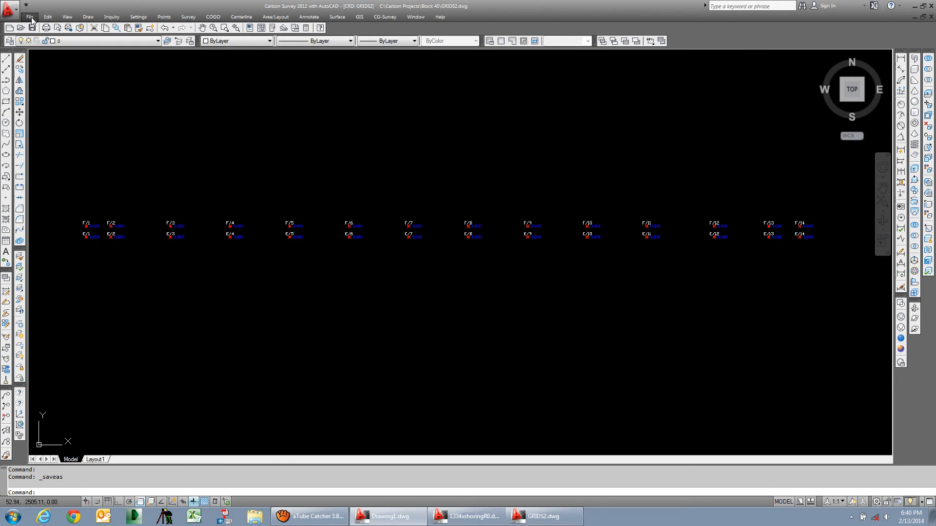
pyautogui.click(915, 18)
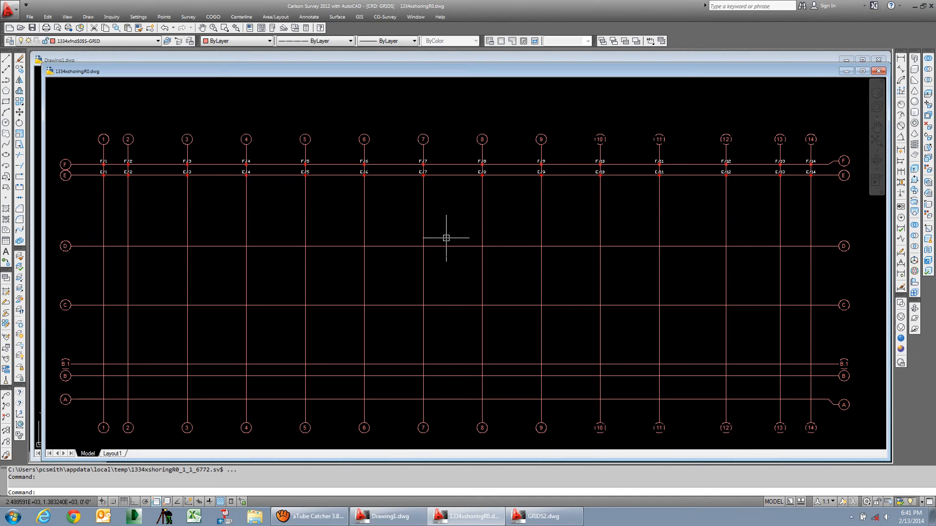
pyautogui.moveTo(446, 241); pyautogui.dragTo(445, 239, button='middle')
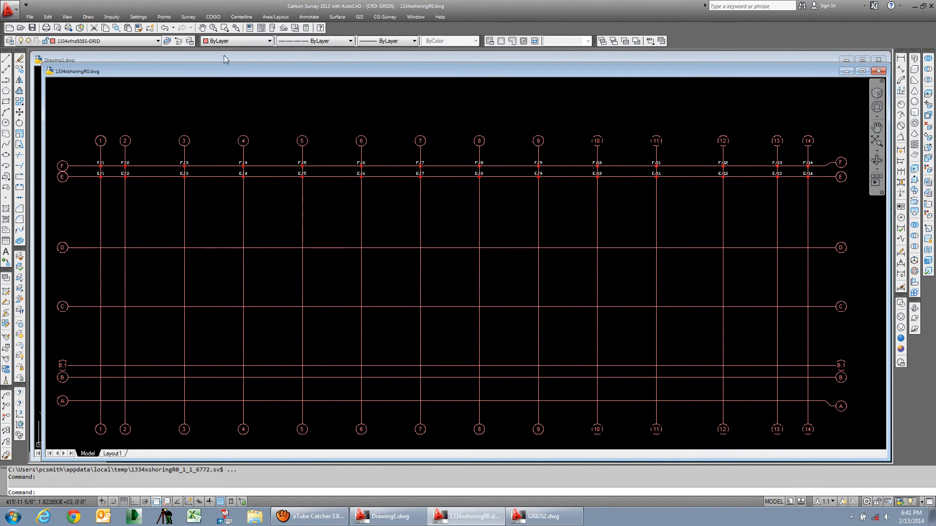
pyautogui.click(878, 71)
pyautogui.click(502, 280)
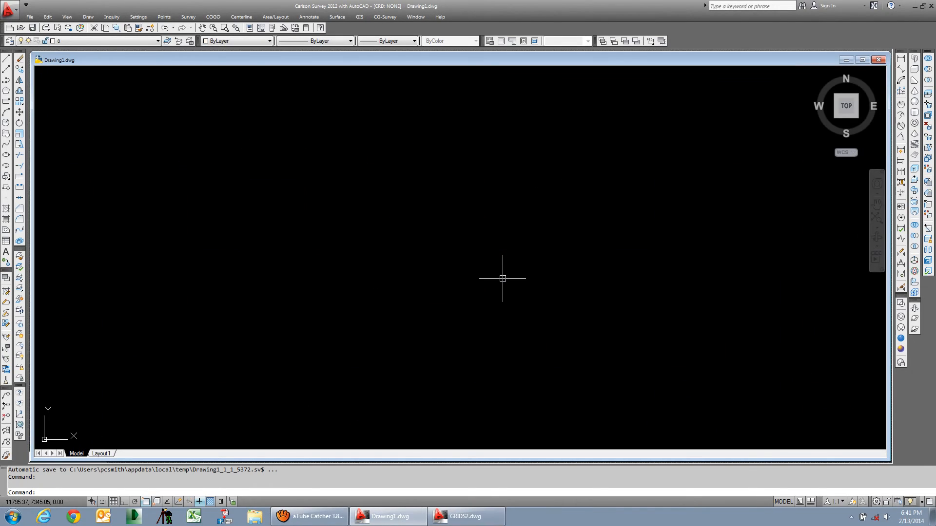
# Open 1334xshoringR0.dwg from the Block 45 folder and maximize its drawing window
pyautogui.click(32, 17)
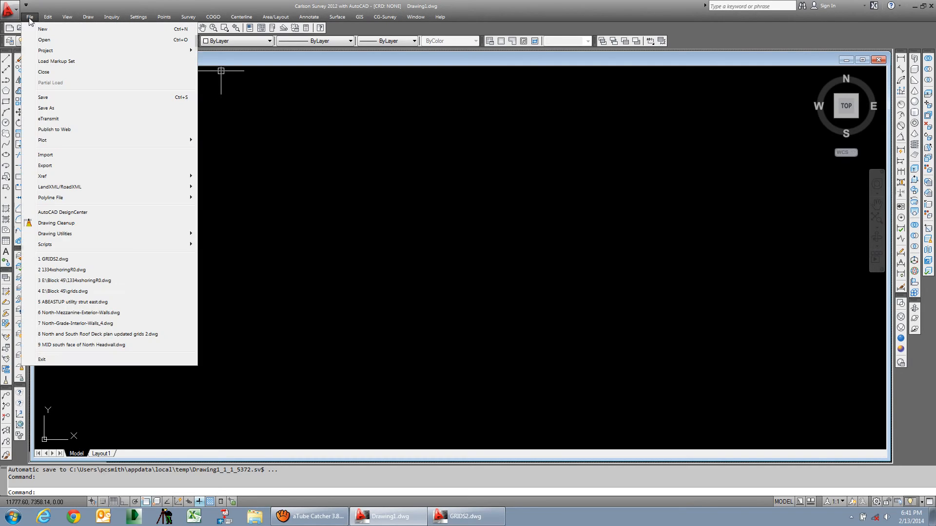
pyautogui.click(49, 40)
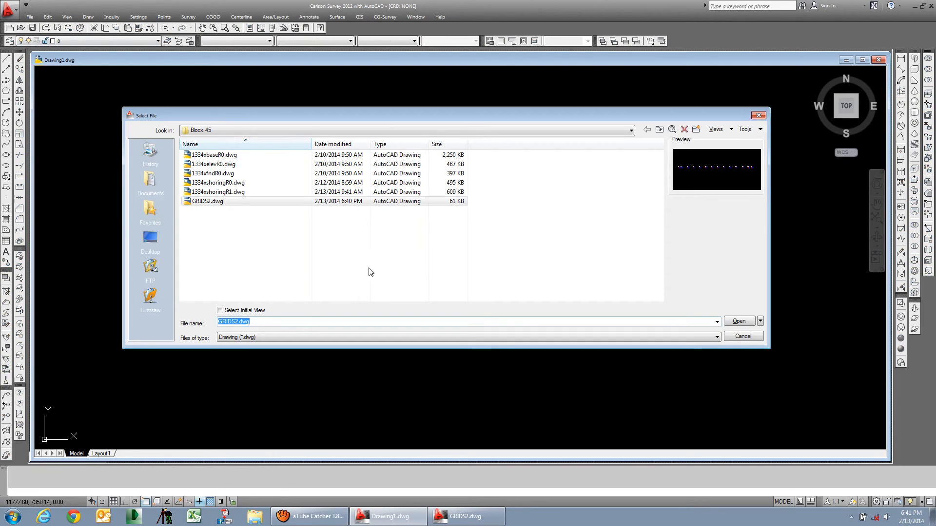
pyautogui.click(336, 182)
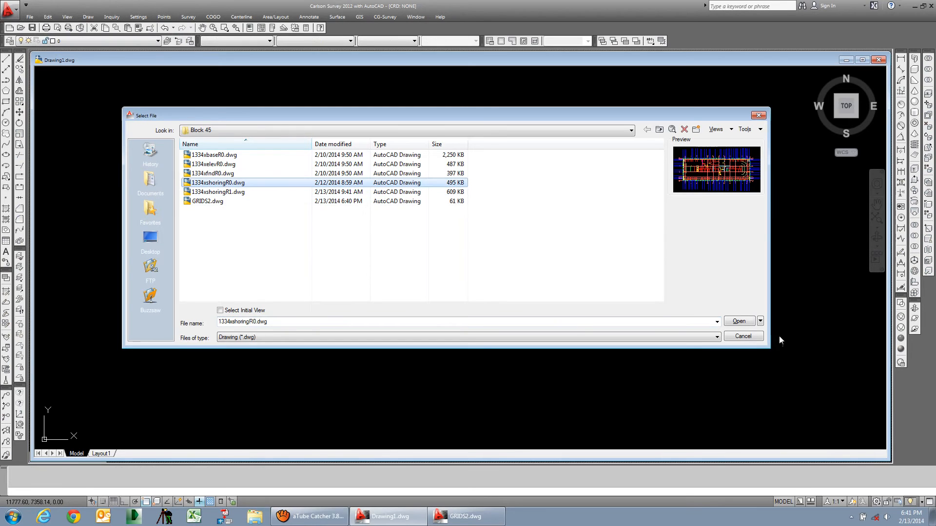
pyautogui.click(739, 322)
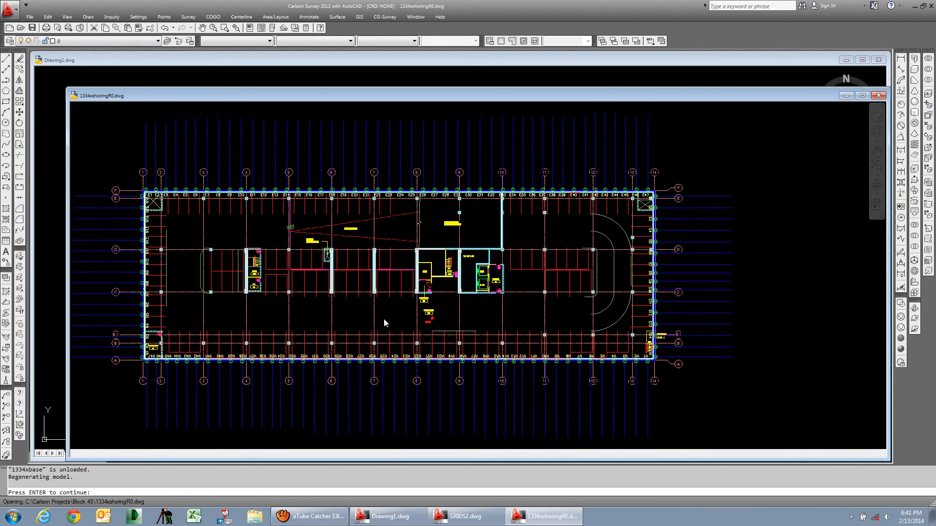
pyautogui.click(862, 95)
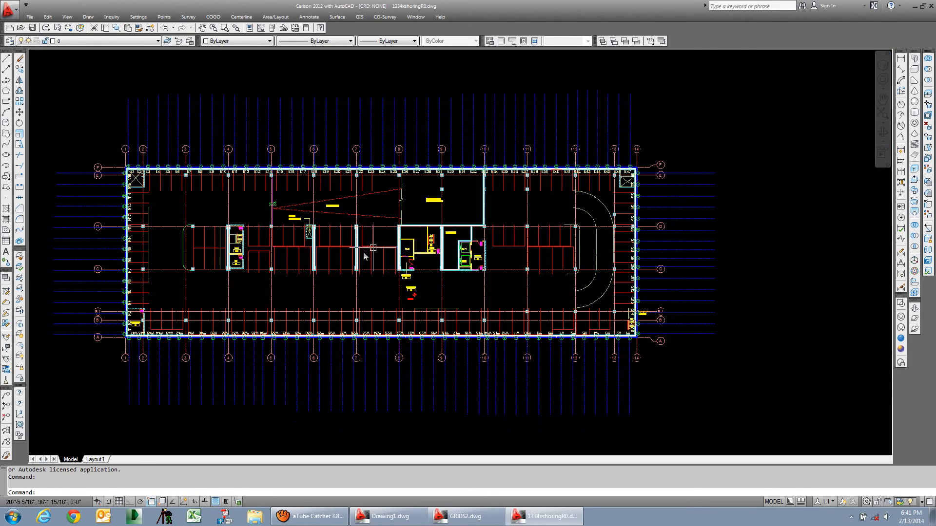
# Inspect the shoring plan's grid lines and check whether the plan selects as a single object
pyautogui.scroll(5, 266, 184)
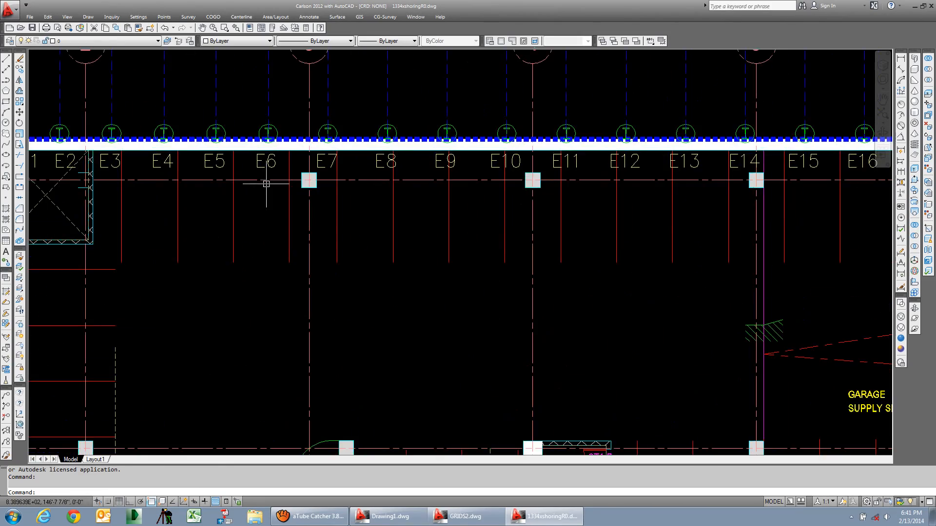
pyautogui.scroll(5, 266, 184)
pyautogui.scroll(-10, 314, 178)
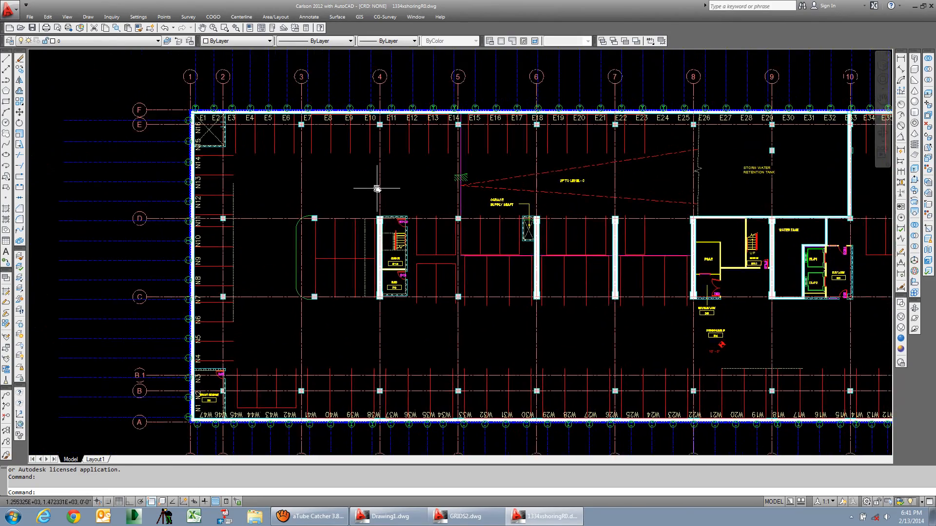
pyautogui.scroll(-4, 377, 188)
pyautogui.moveTo(377, 190)
pyautogui.mouseDown(button='middle')
pyautogui.moveTo(336, 249)
pyautogui.moveTo(347, 223)
pyautogui.mouseUp(button='middle')
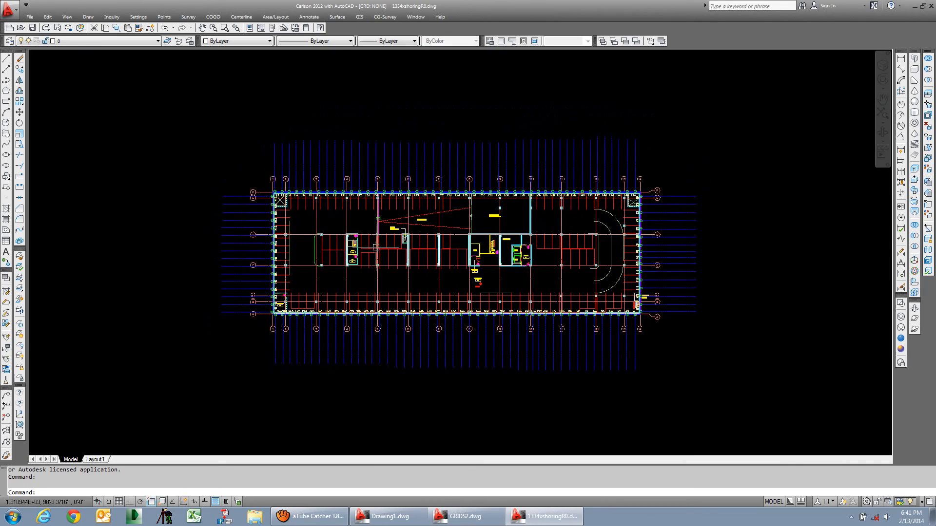
pyautogui.click(311, 237)
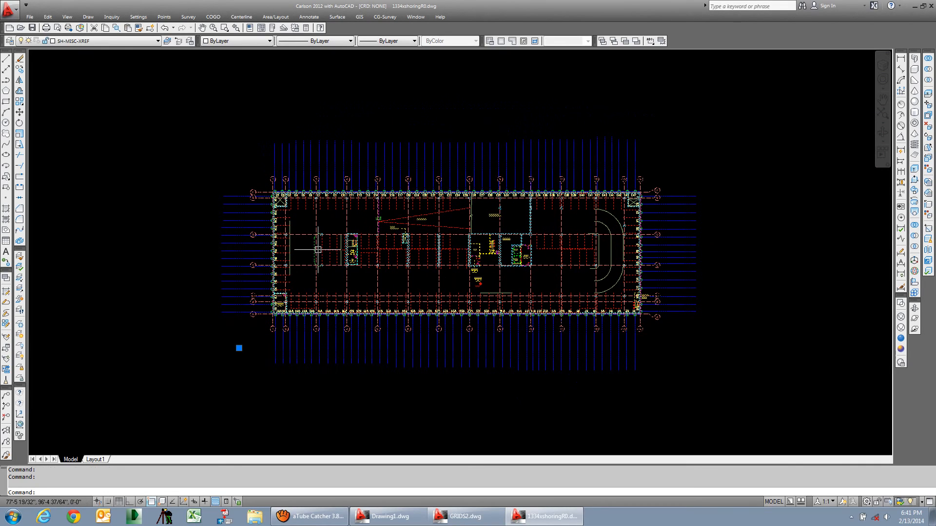
pyautogui.press('Escape')
pyautogui.press('Escape')
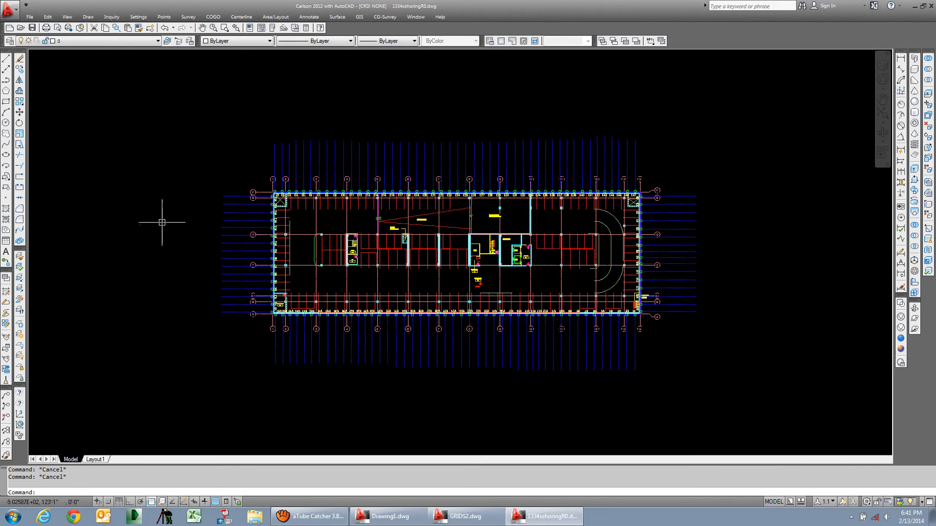
# Explode the plan block and isolate the grid line layer 1334xfnd$0$S-GRID
pyautogui.click(19, 241)
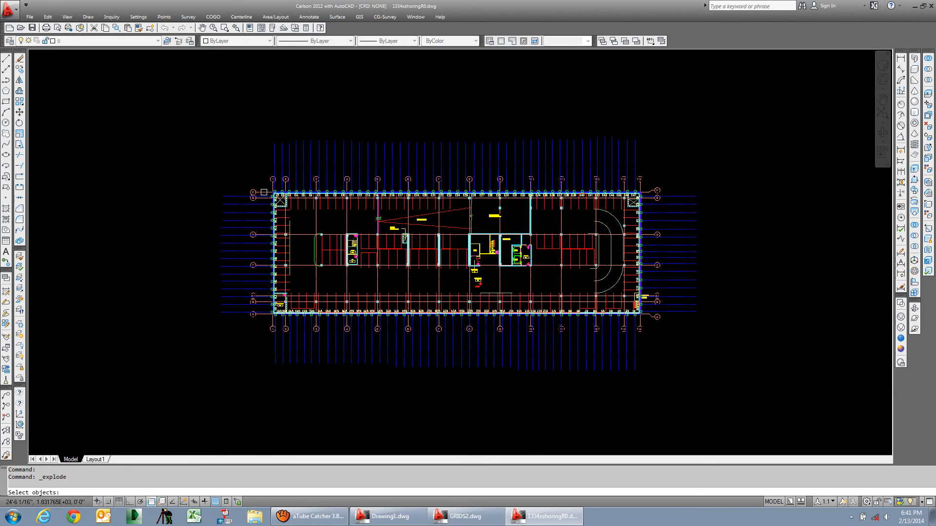
pyautogui.click(268, 193)
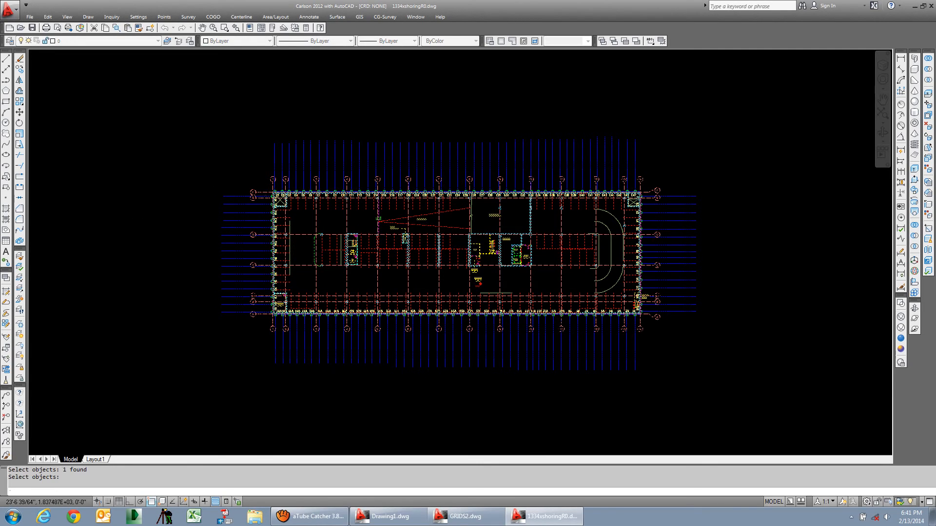
pyautogui.click(20, 279)
pyautogui.click(260, 192)
pyautogui.press('Return')
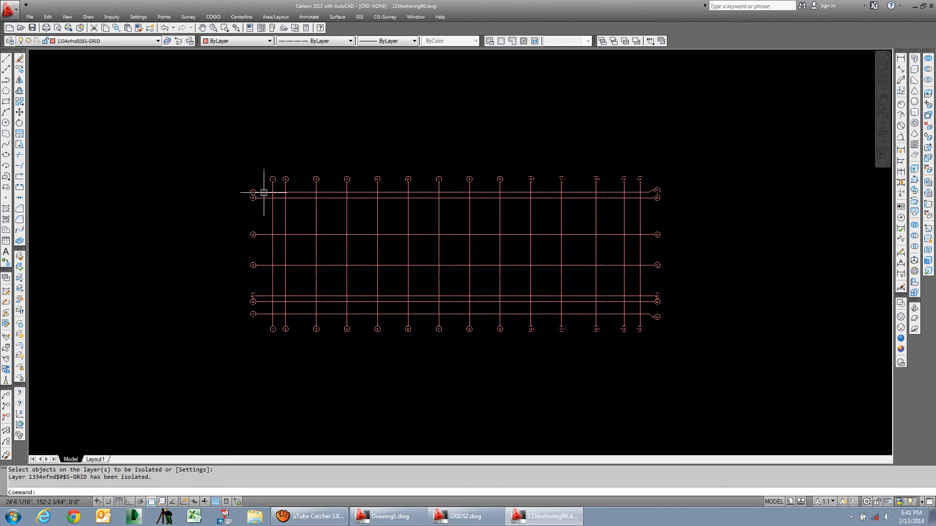
# Set the existing file GRIDS2.crd from the Block 45 folder as the drawing's coordinate file
pyautogui.scroll(2, 328, 270)
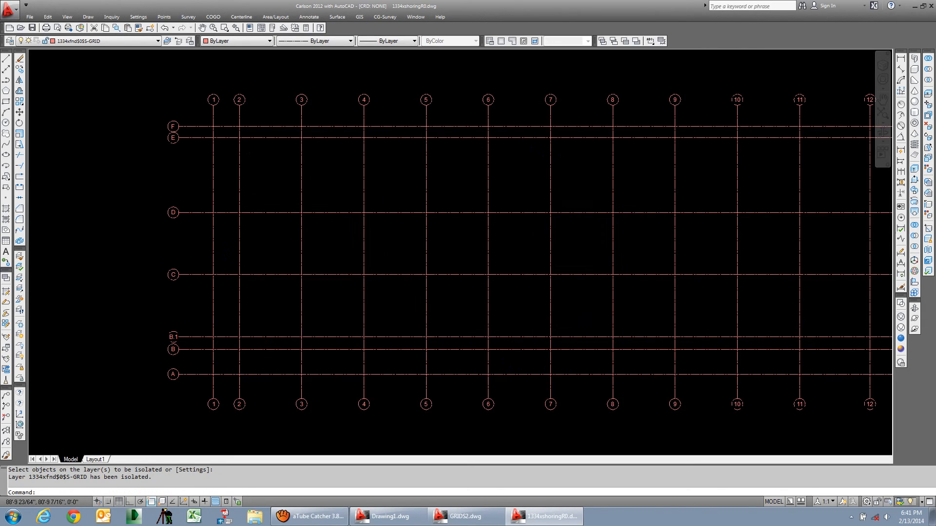
pyautogui.scroll(-1, 328, 276)
pyautogui.moveTo(328, 275); pyautogui.dragTo(305, 282, button='middle')
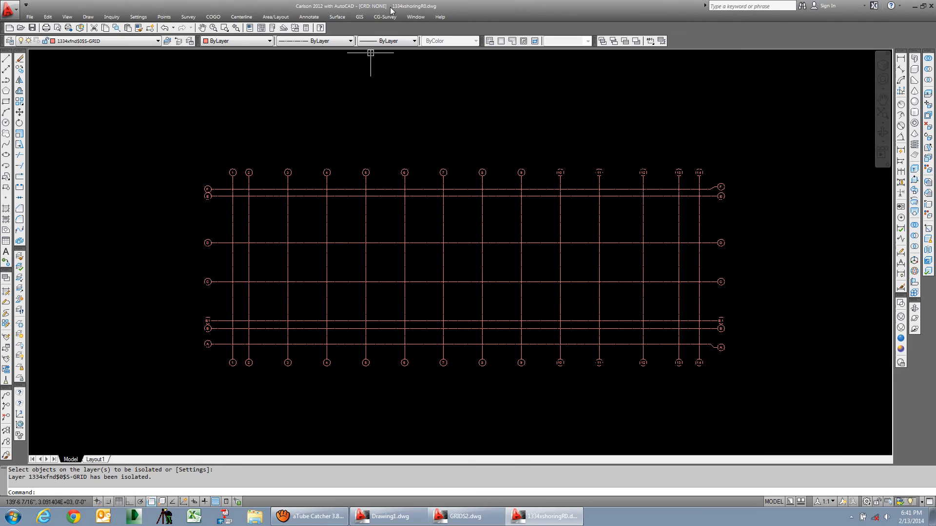
pyautogui.click(164, 17)
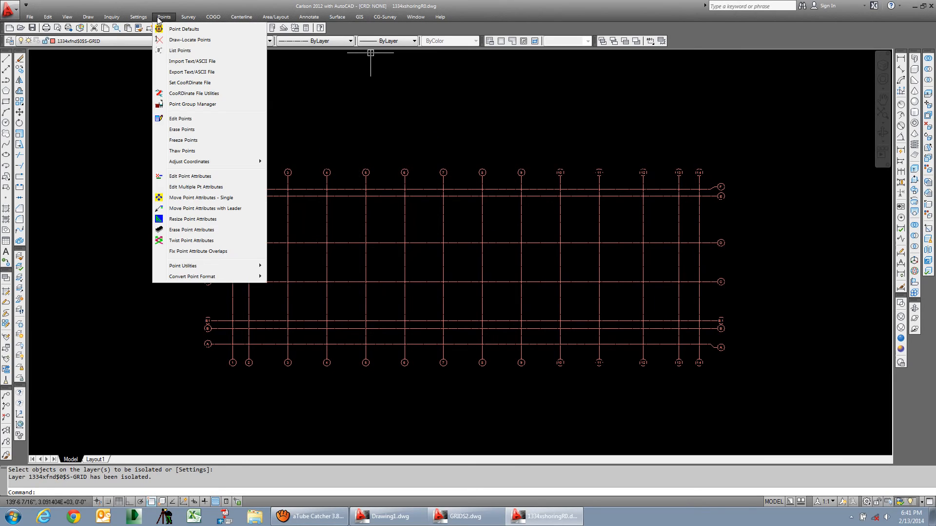
pyautogui.click(192, 83)
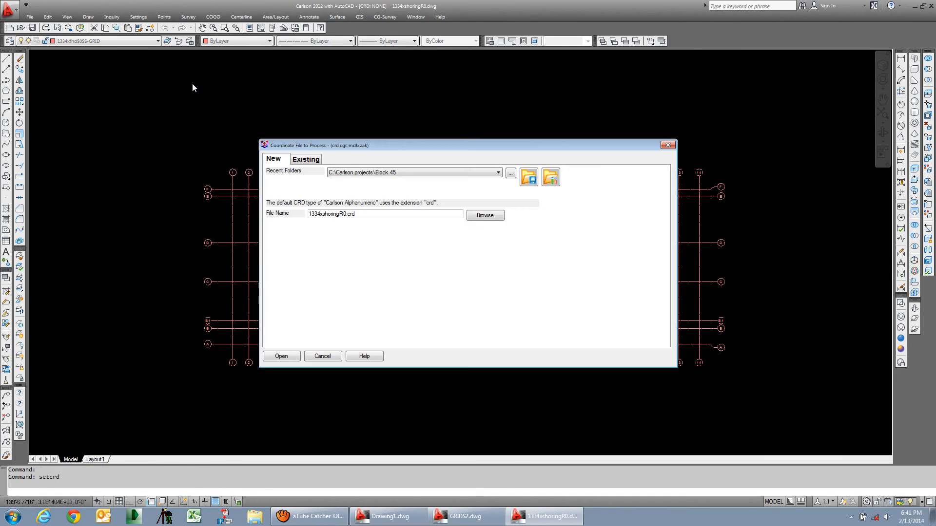
pyautogui.click(300, 160)
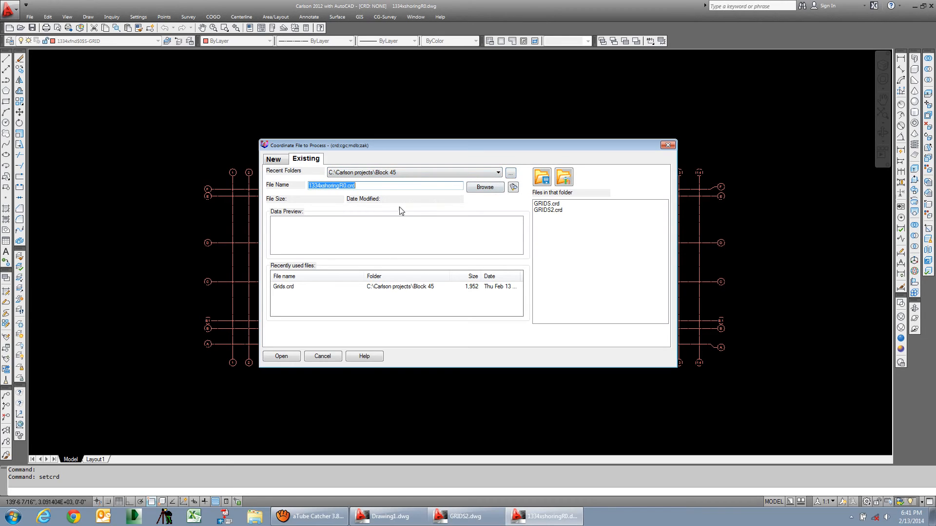
pyautogui.click(547, 210)
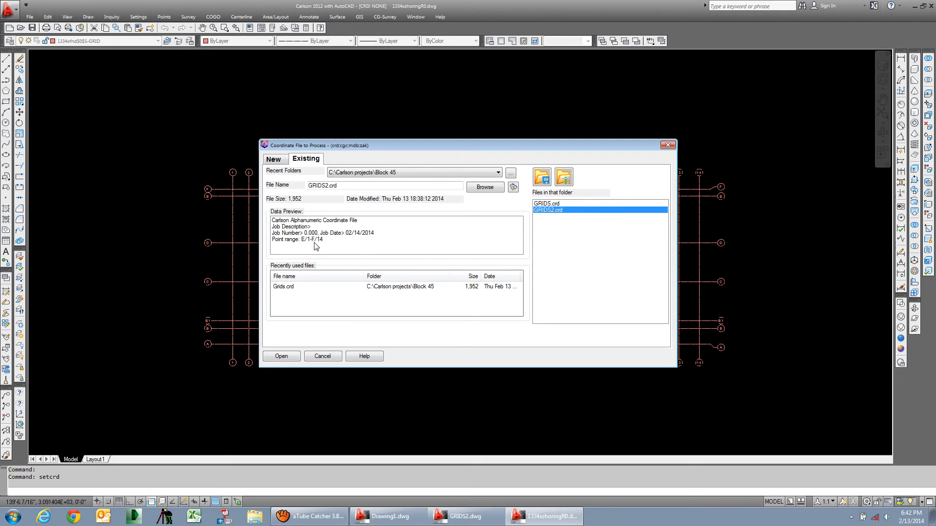
pyautogui.click(281, 356)
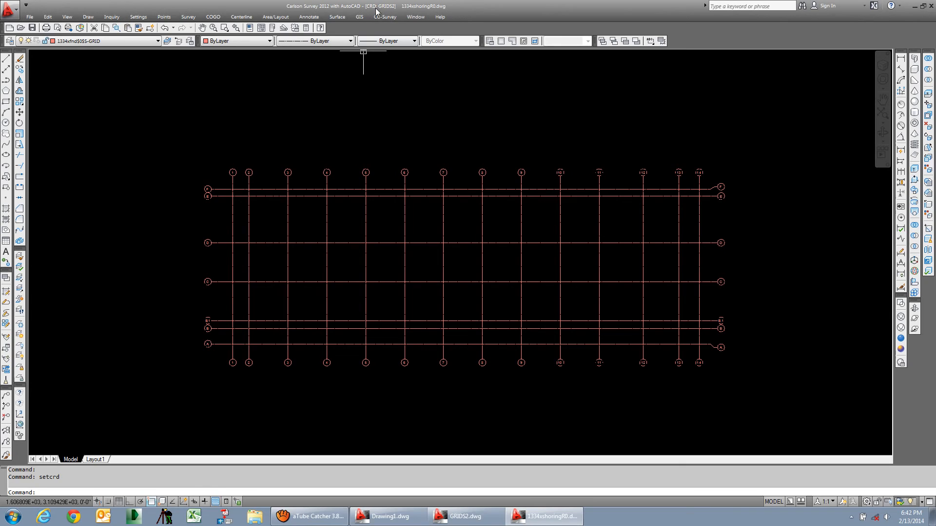
pyautogui.click(162, 18)
pyautogui.click(189, 40)
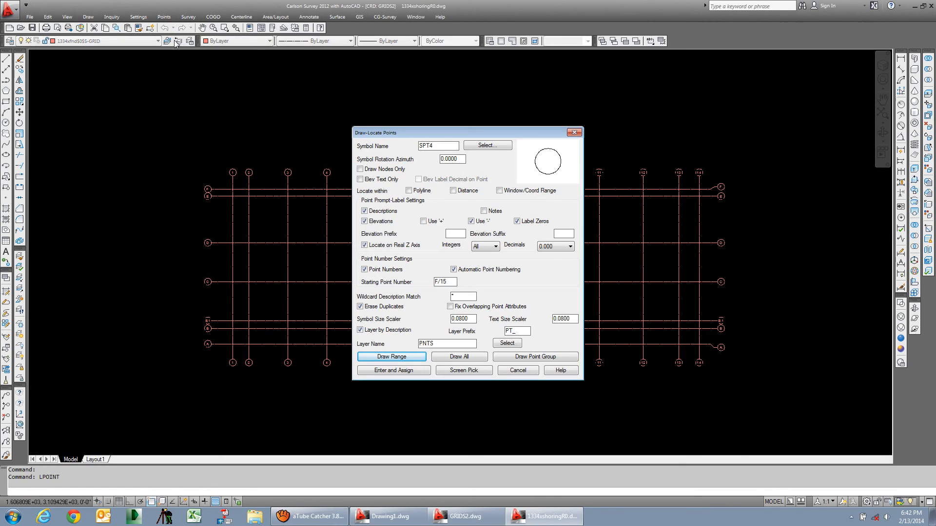
pyautogui.click(444, 147)
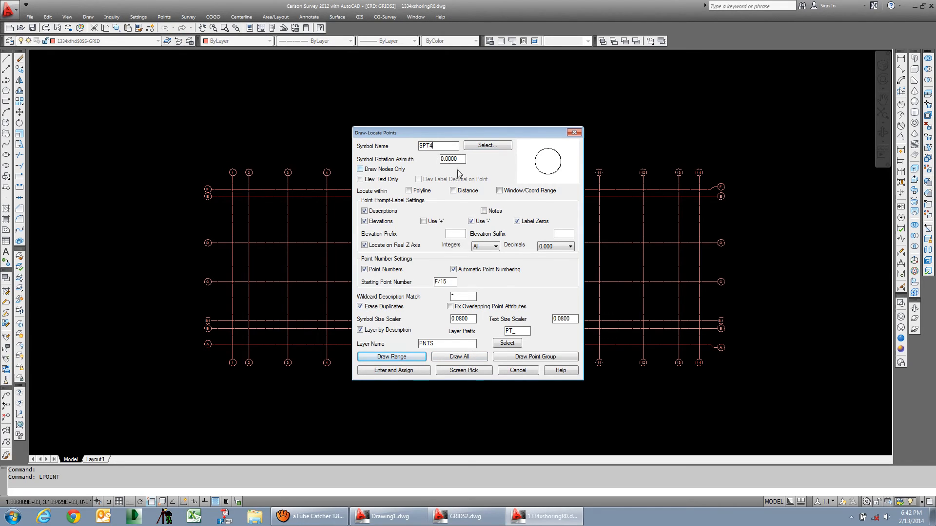
pyautogui.click(524, 371)
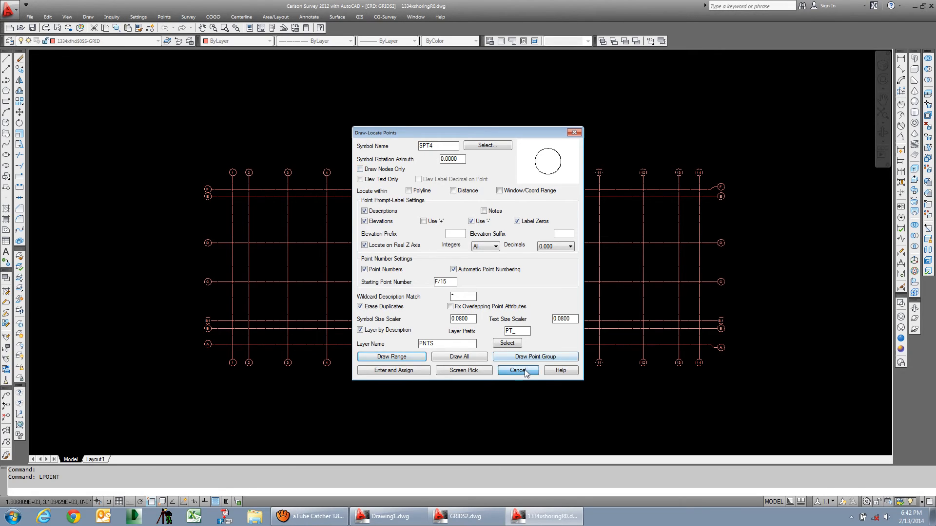
# Set the horizontal scale in the drawing setup to 200 for 16.0-unit point symbols and text
pyautogui.click(139, 17)
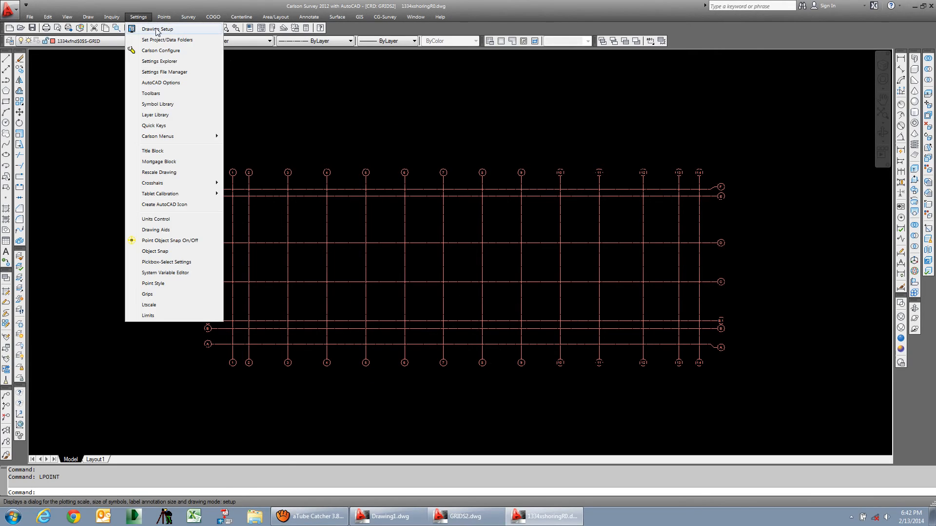
pyautogui.click(157, 30)
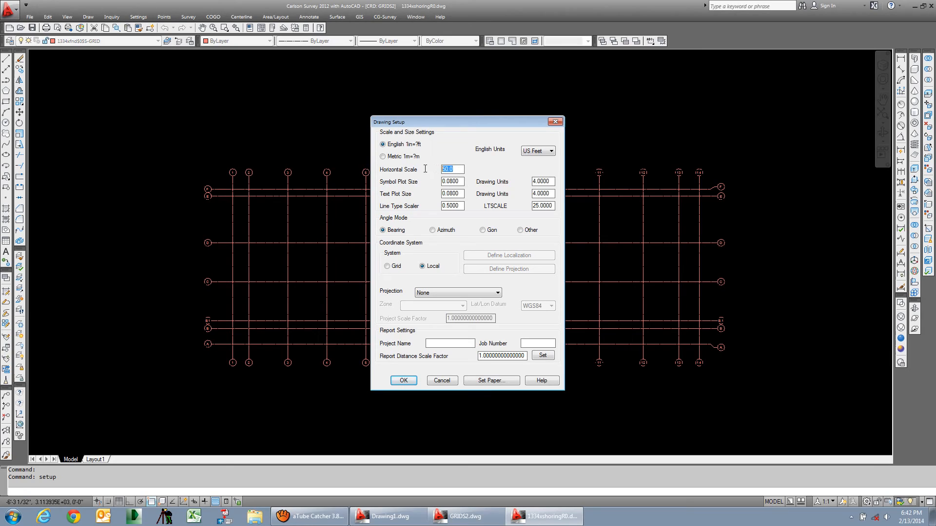
pyautogui.write('20')
pyautogui.click(404, 381)
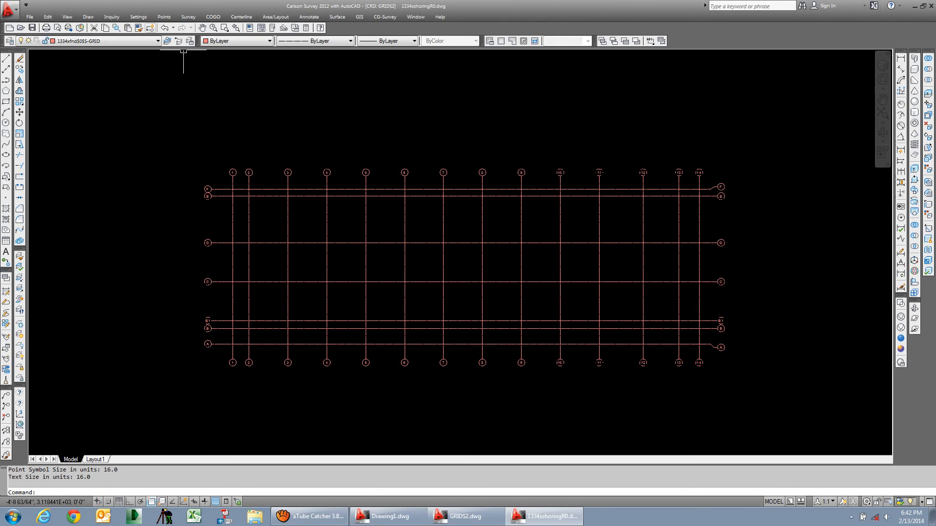
# Set the default point symbol to SPT32 in the point defaults
pyautogui.click(164, 16)
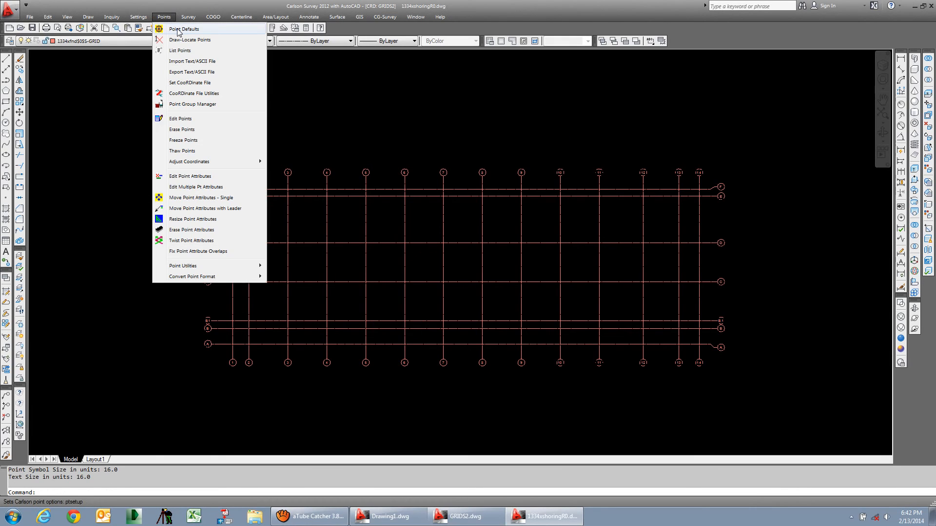
pyautogui.click(183, 29)
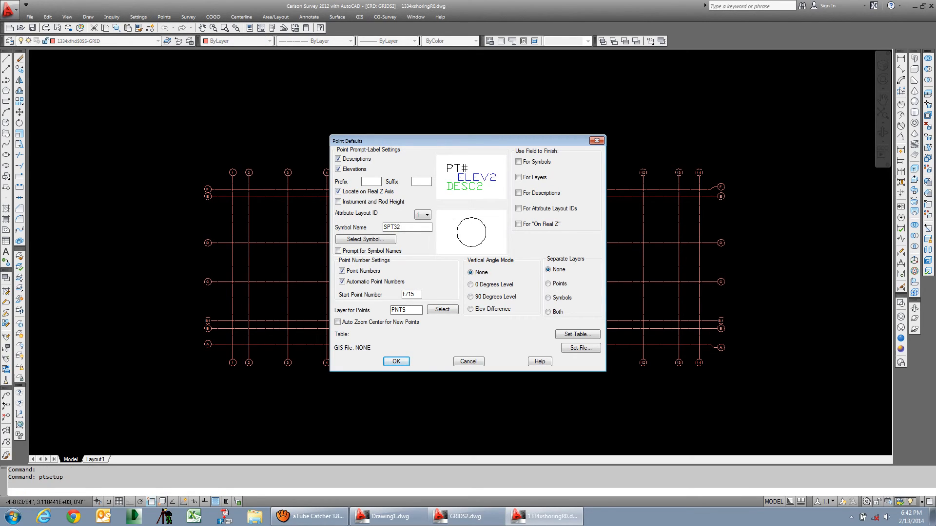
pyautogui.click(399, 362)
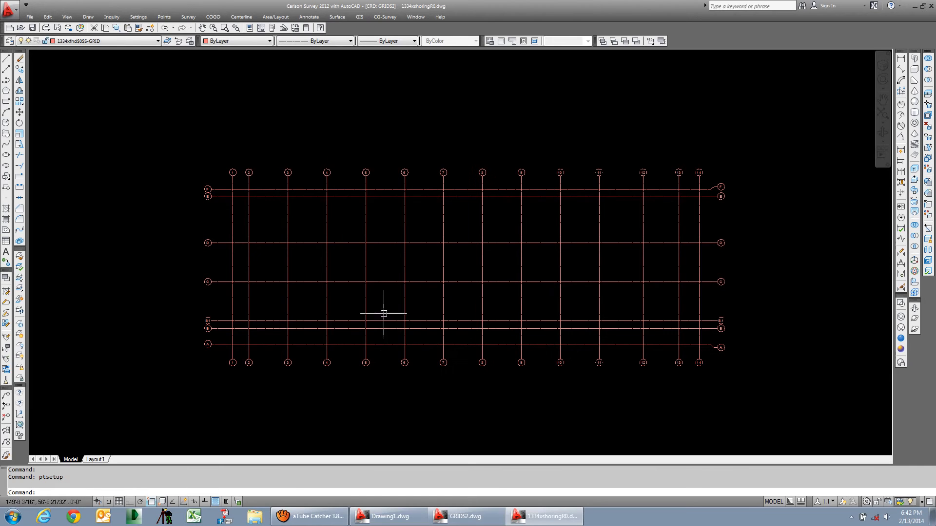
# Draw all points of the coordinate file with symbol SPT32, turning off the elevation and description labels
pyautogui.click(165, 17)
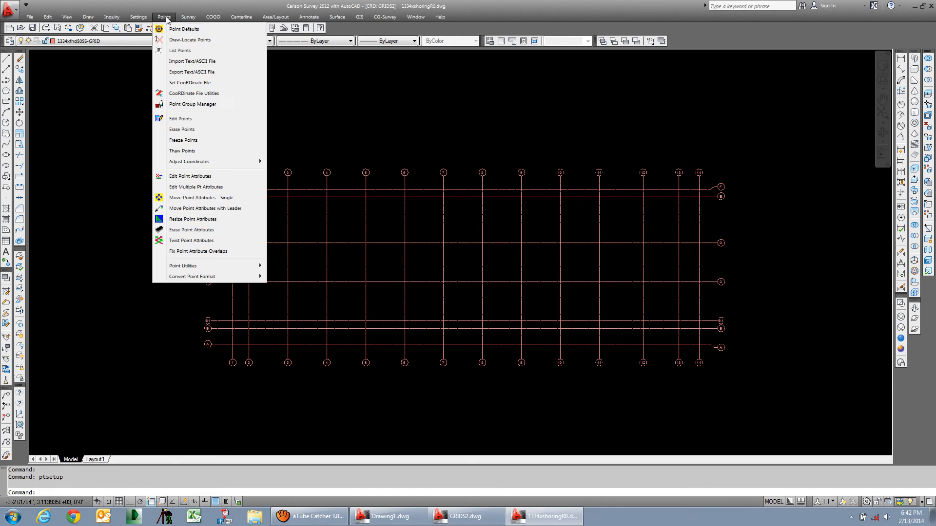
pyautogui.click(191, 41)
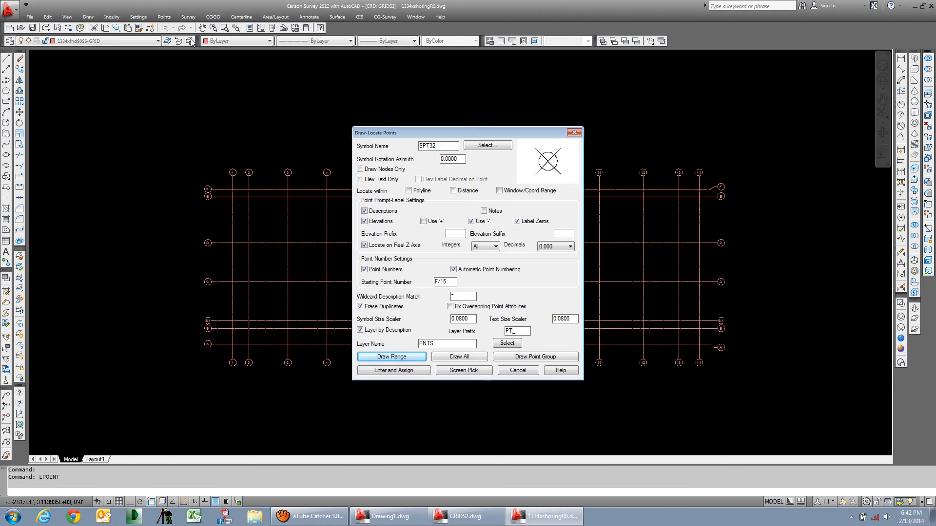
pyautogui.click(364, 221)
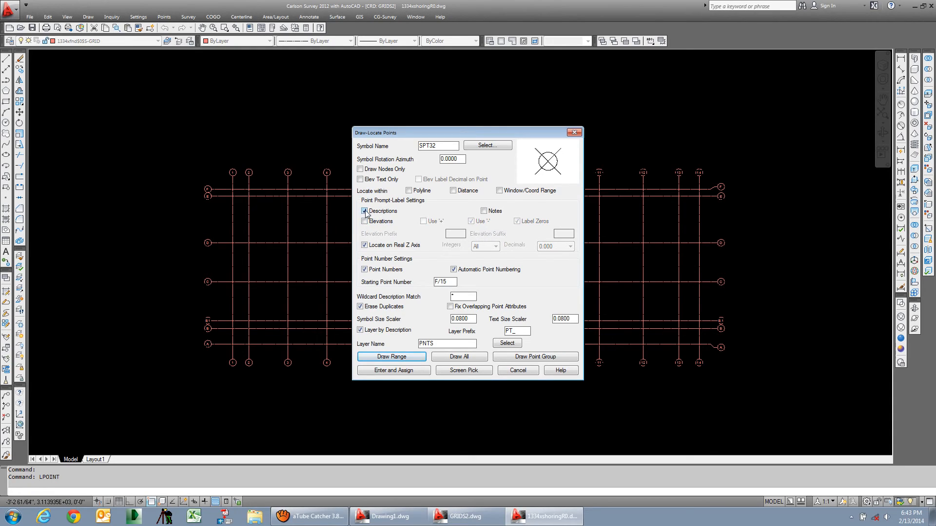
pyautogui.click(365, 211)
pyautogui.click(449, 359)
# Check the drawn E and F points against the grid intersections, starting at grid lines 1 and 2
pyautogui.scroll(-2, 305, 308)
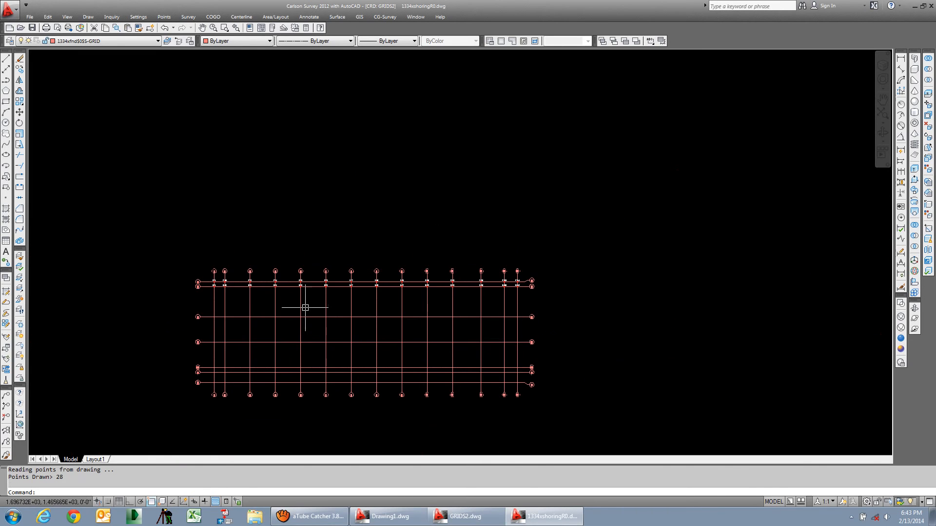
pyautogui.scroll(10, 317, 294)
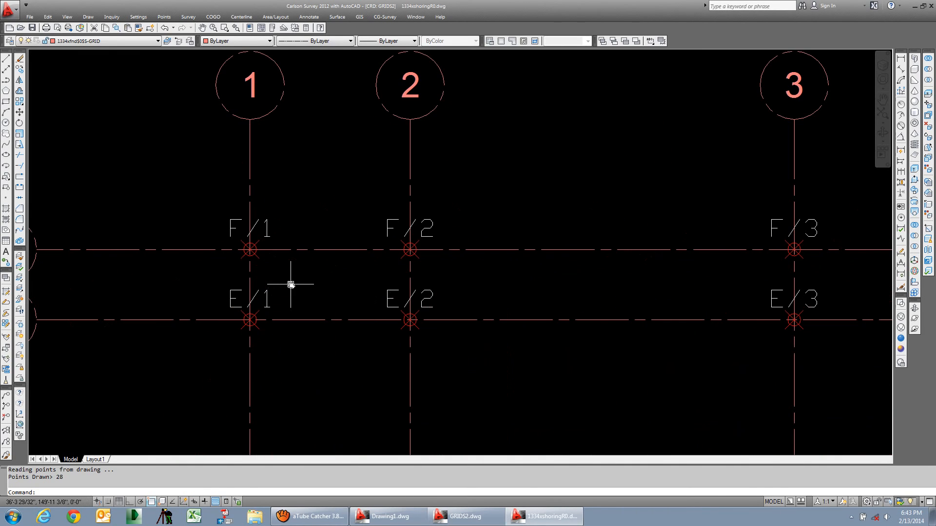
pyautogui.moveTo(363, 294); pyautogui.dragTo(334, 278, button='middle')
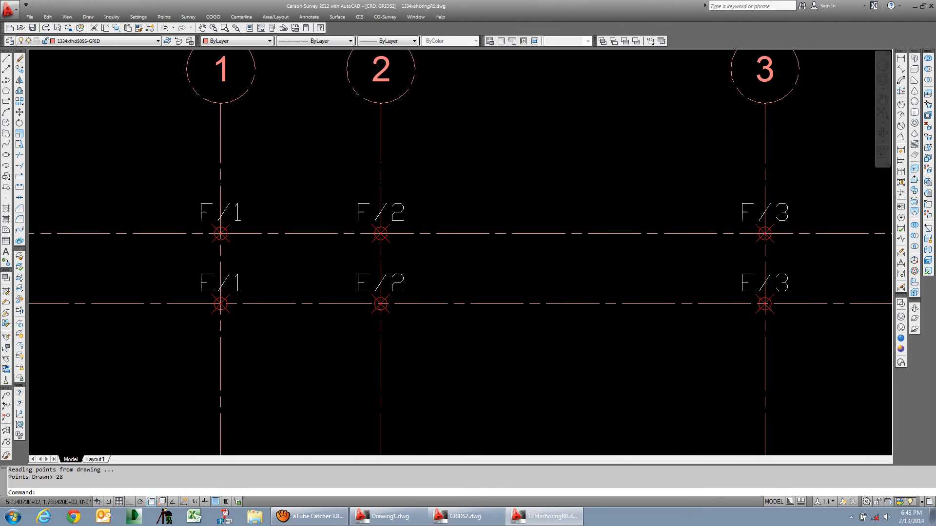
pyautogui.scroll(-2, 307, 292)
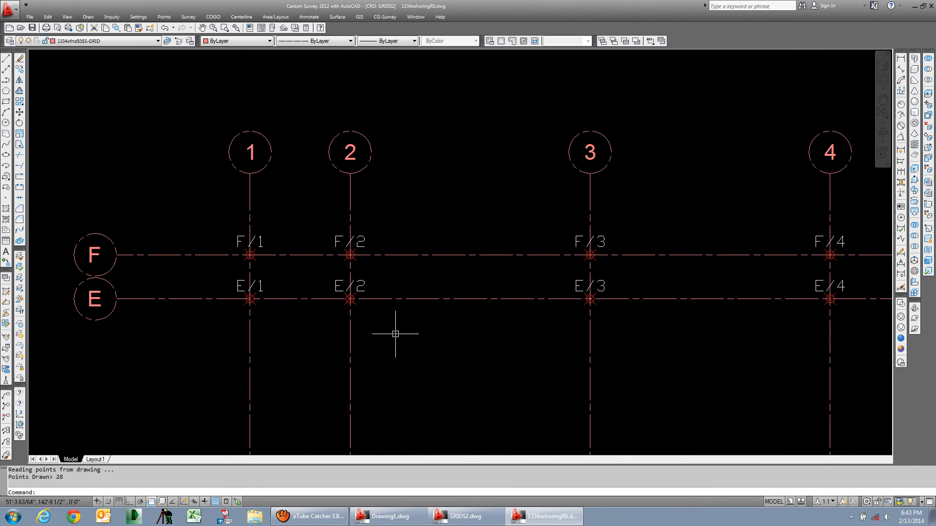
pyautogui.scroll(-2, 395, 335)
pyautogui.moveTo(451, 334)
pyautogui.mouseDown(button='middle')
pyautogui.moveTo(302, 299)
pyautogui.moveTo(281, 309)
pyautogui.mouseUp(button='middle')
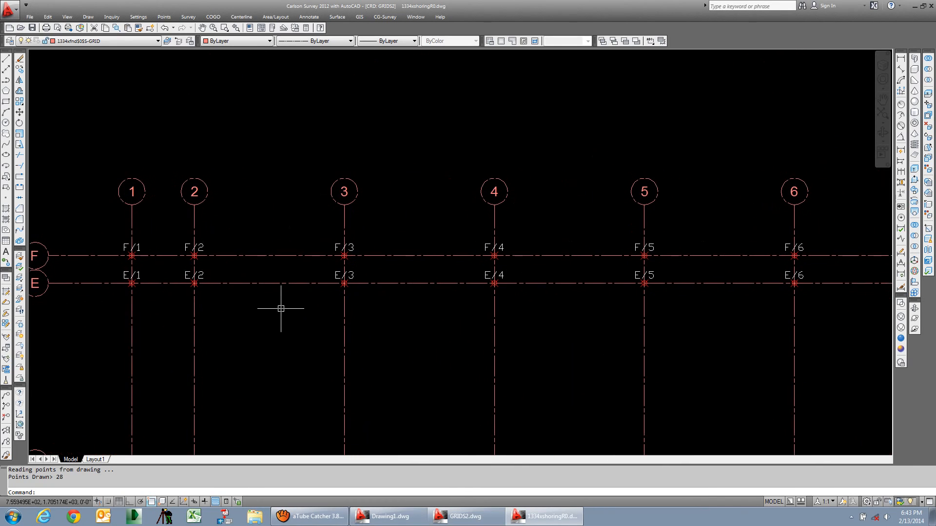
pyautogui.scroll(-2, 281, 308)
pyautogui.moveTo(363, 311)
pyautogui.mouseDown(button='middle')
pyautogui.moveTo(263, 294)
pyautogui.moveTo(299, 204)
pyautogui.mouseUp(button='middle')
pyautogui.scroll(-4, 265, 292)
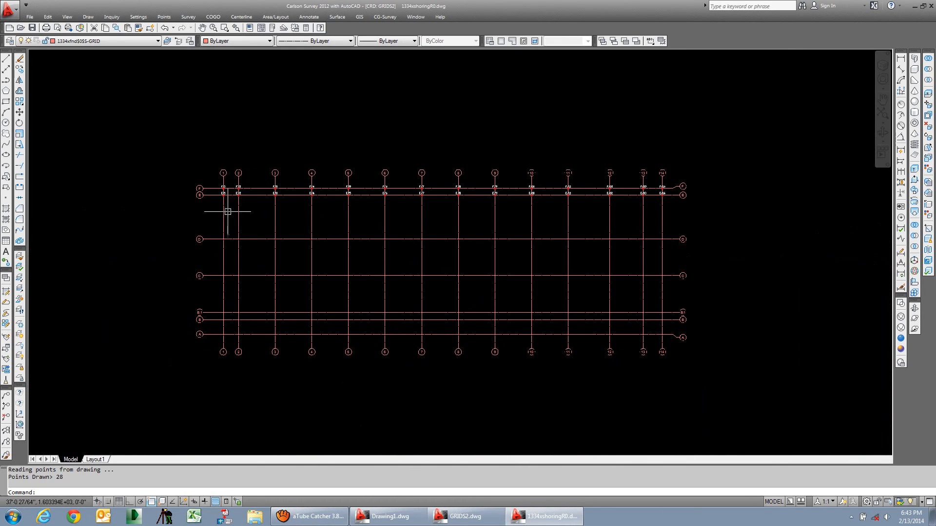
pyautogui.scroll(5, 217, 200)
pyautogui.scroll(-2, 253, 266)
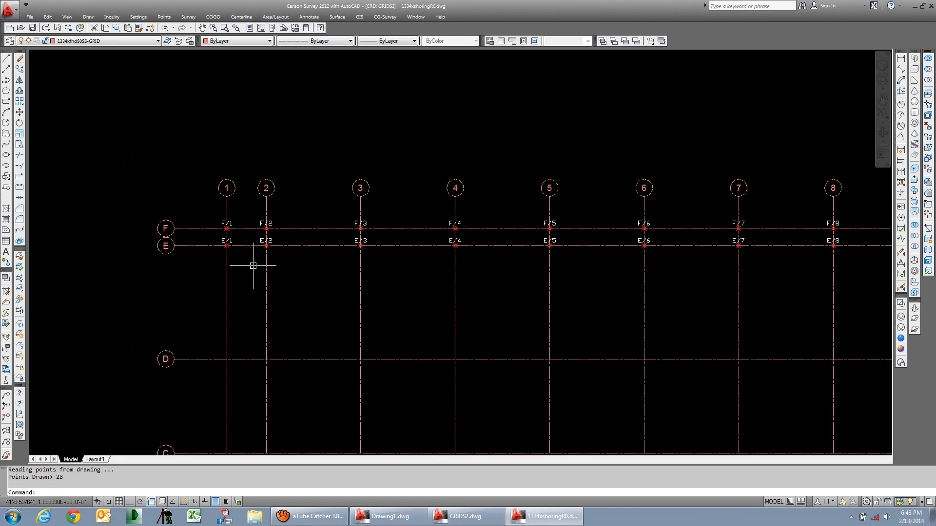
pyautogui.scroll(3, 263, 239)
pyautogui.scroll(-3, 233, 259)
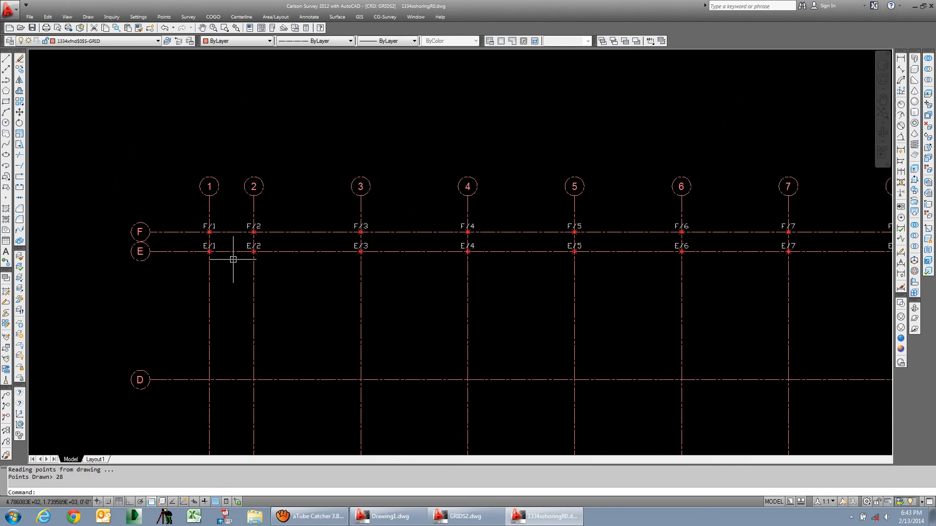
pyautogui.moveTo(350, 291); pyautogui.dragTo(305, 285, button='middle')
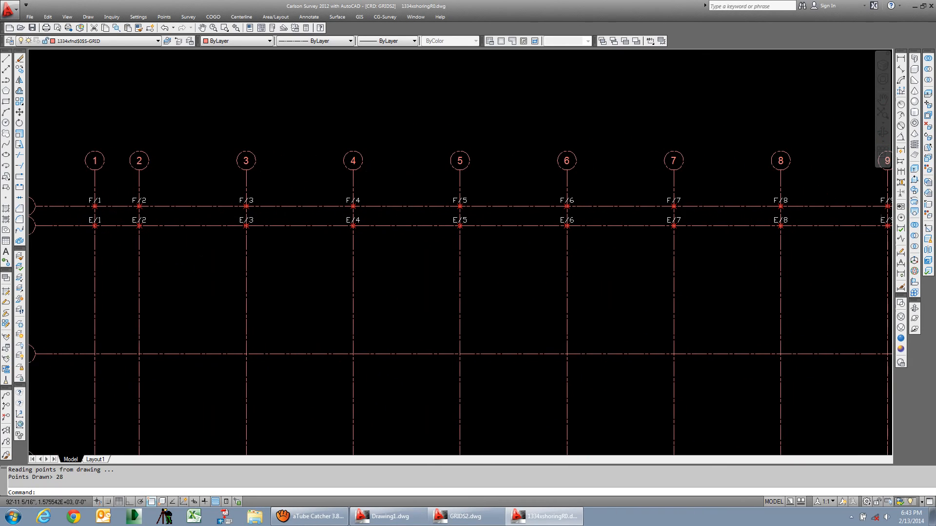
pyautogui.scroll(3, 99, 235)
pyautogui.scroll(2, 99, 234)
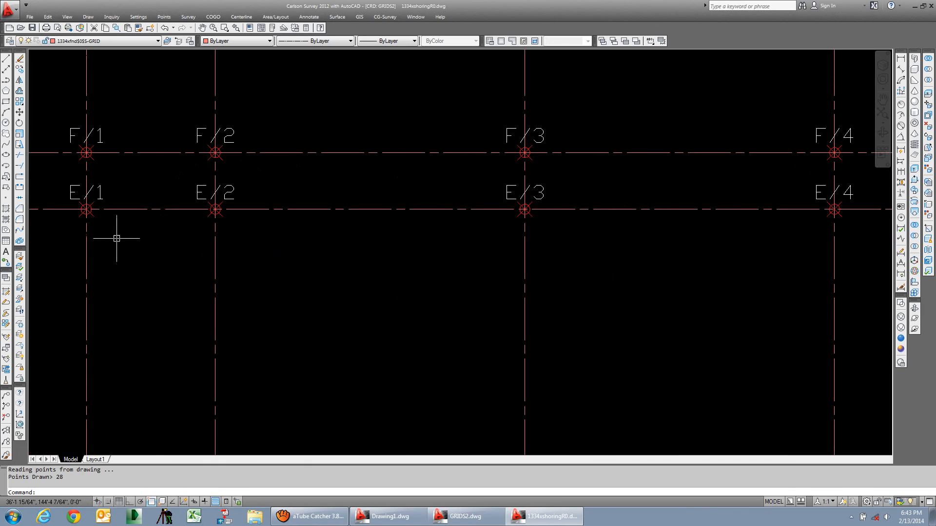
pyautogui.moveTo(169, 228); pyautogui.dragTo(184, 272, button='middle')
pyautogui.scroll(-2, 184, 273)
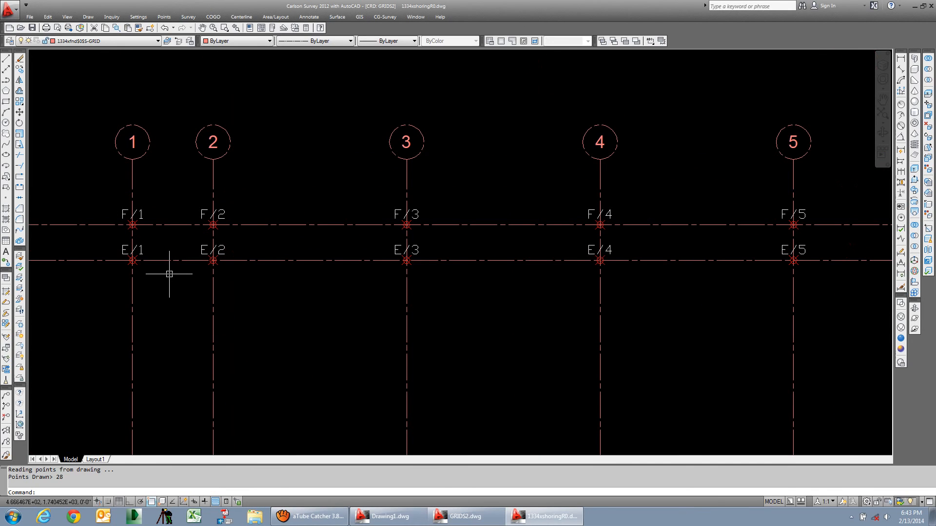
pyautogui.moveTo(134, 265); pyautogui.dragTo(157, 230, button='middle')
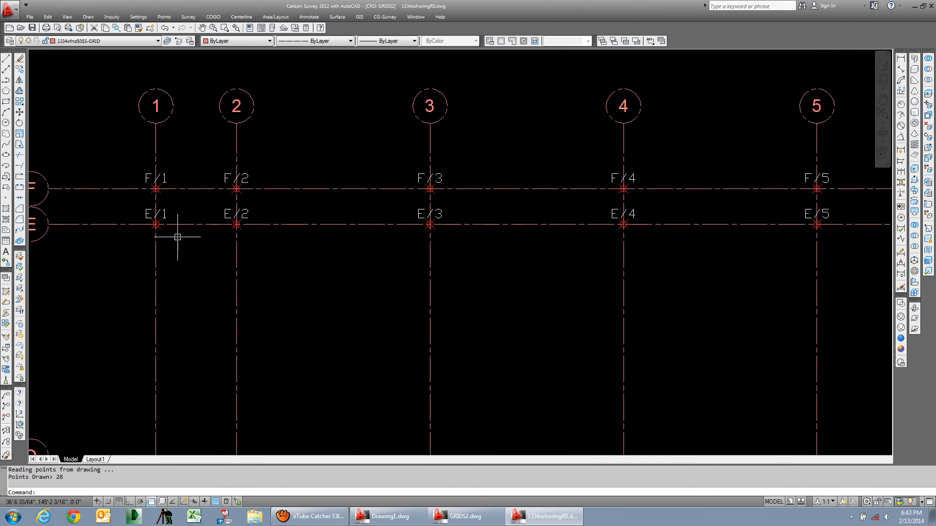
# Follow grid lines E and F across to grid line 14 and compare the remaining points with the intersections
pyautogui.scroll(-2, 177, 236)
pyautogui.moveTo(326, 270); pyautogui.dragTo(274, 259, button='middle')
pyautogui.scroll(-2, 273, 259)
pyautogui.moveTo(411, 284); pyautogui.dragTo(343, 250, button='middle')
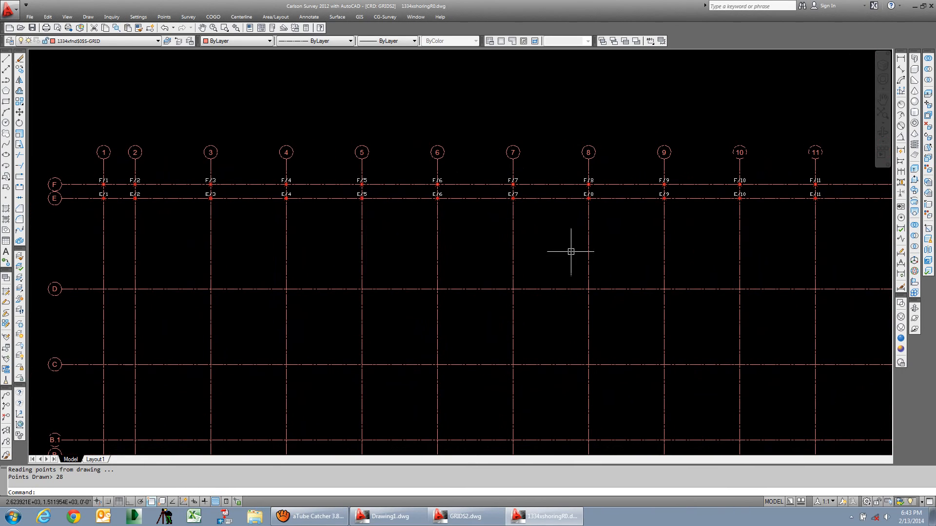
pyautogui.moveTo(570, 251); pyautogui.dragTo(430, 255, button='middle')
pyautogui.moveTo(667, 243); pyautogui.dragTo(453, 250, button='middle')
pyautogui.scroll(2, 633, 239)
pyautogui.scroll(3, 633, 239)
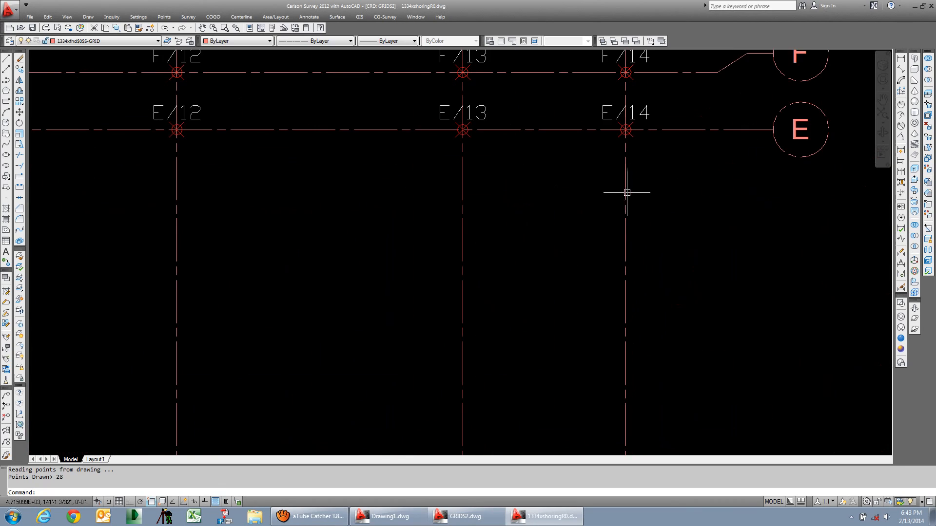
pyautogui.scroll(-3, 624, 192)
pyautogui.scroll(-2, 622, 195)
pyautogui.scroll(-1, 444, 247)
pyautogui.moveTo(364, 262); pyautogui.dragTo(520, 253, button='middle')
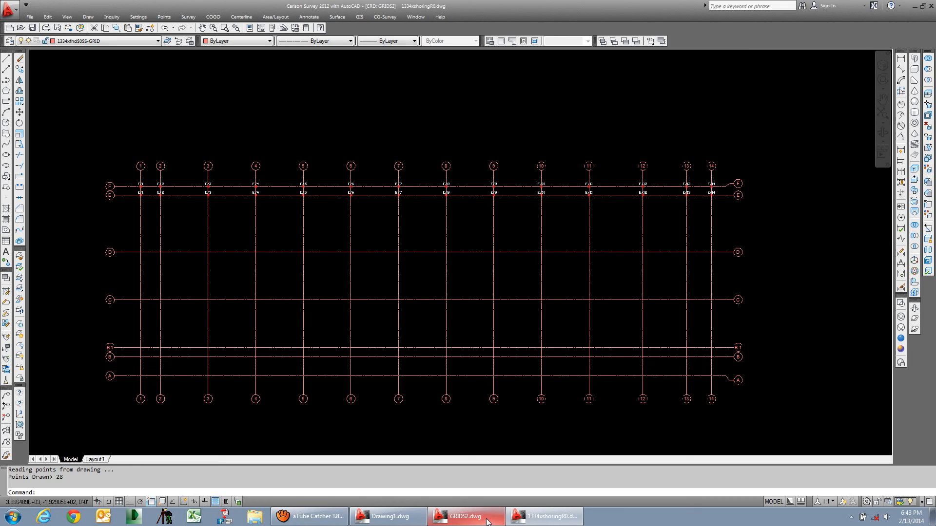
pyautogui.click(543, 523)
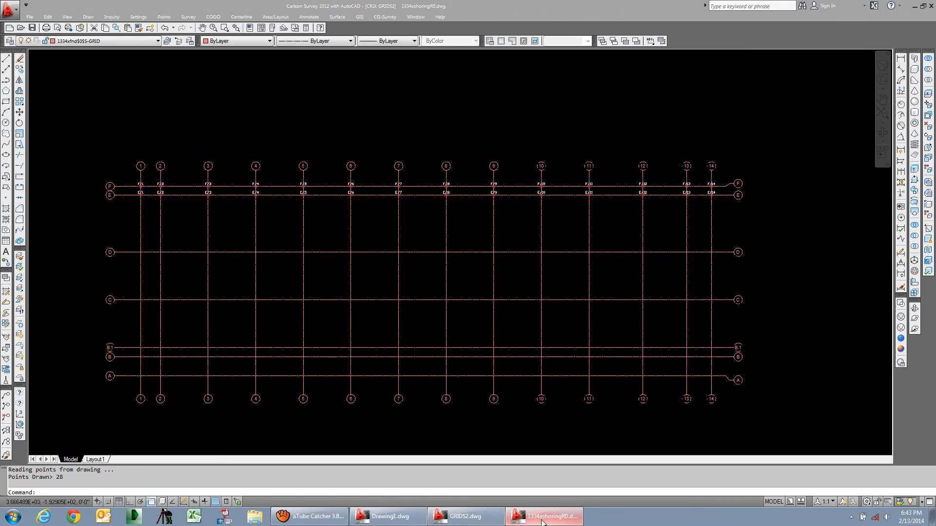
# Close the 1334xshoringR0 drawing without saving it and load the standard AutoCAD menus in Drawing1 in place of the Survey menus
pyautogui.click(529, 499)
pyautogui.click(509, 279)
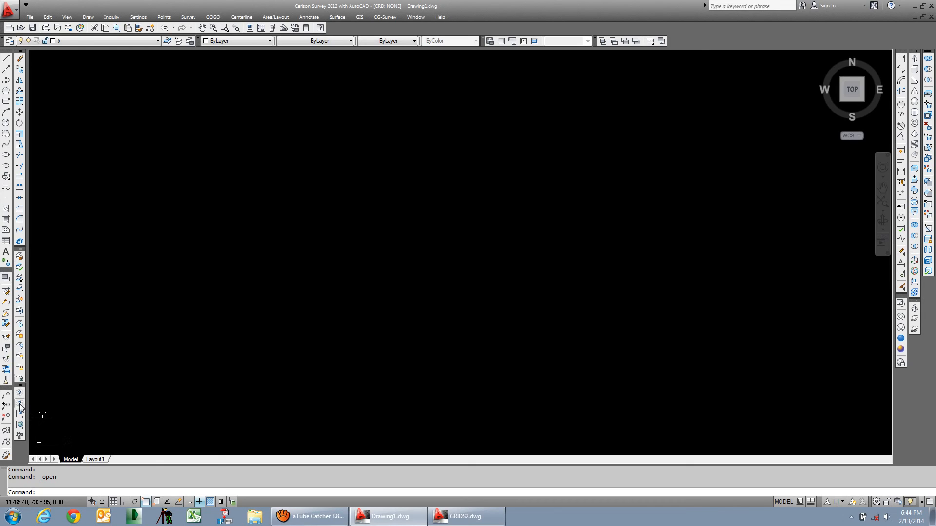
pyautogui.click(20, 404)
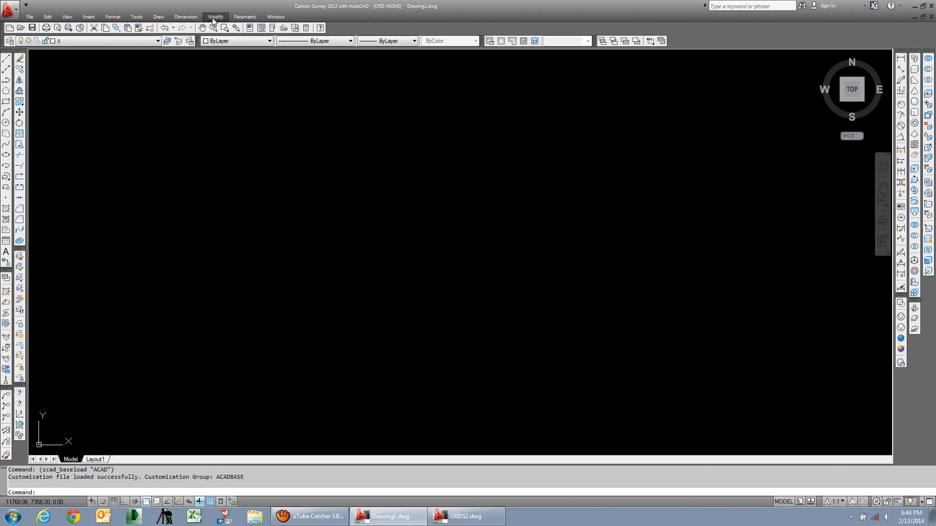
pyautogui.click(19, 395)
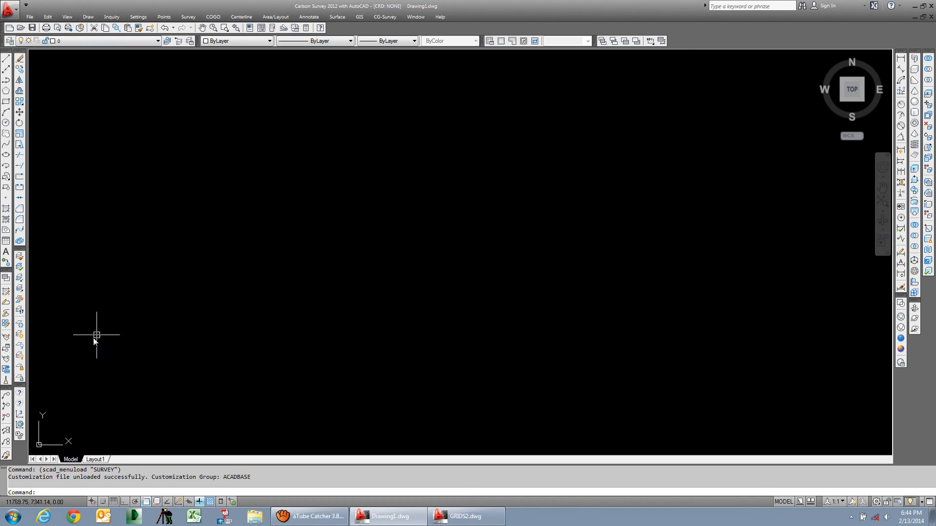
pyautogui.click(19, 406)
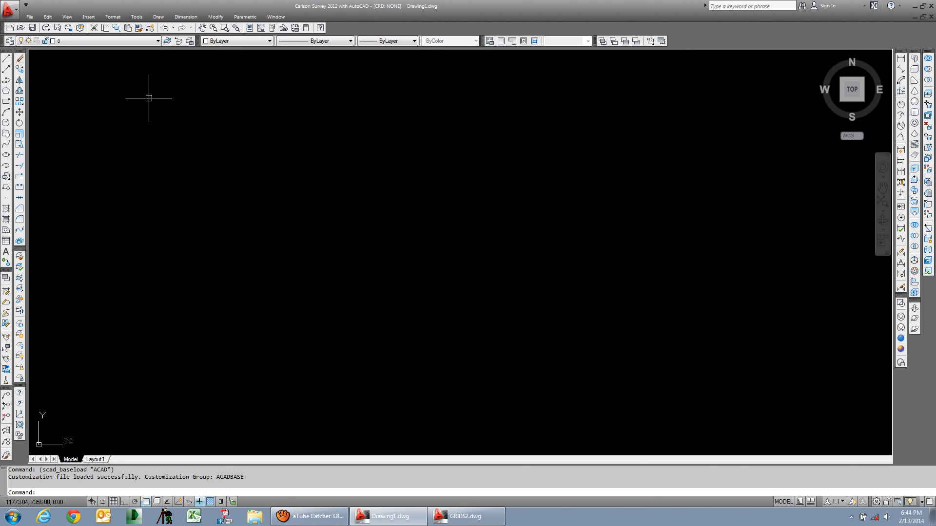
# Attach 1334xshoringR0.dwg from C:\Carlson Projects\Block 45 as an external reference at insertion point 0,0,0 and scale 1.00
pyautogui.click(88, 18)
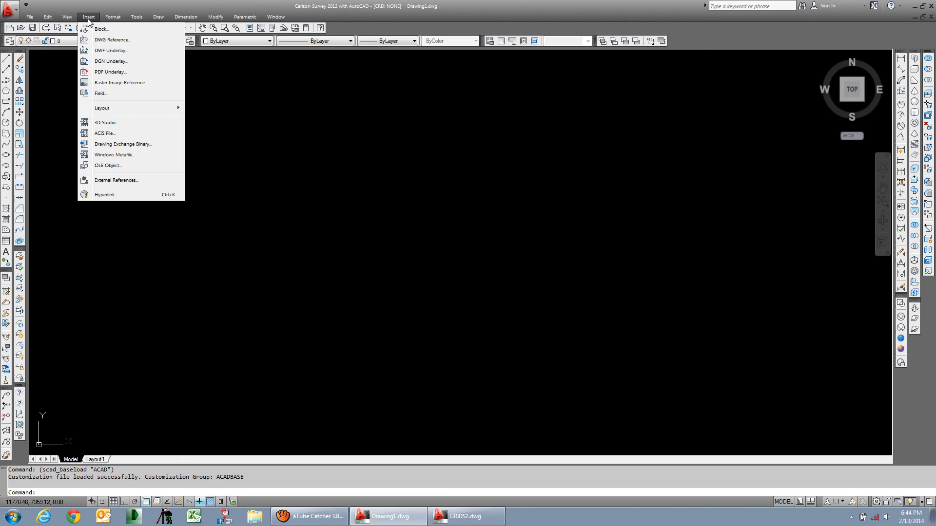
pyautogui.click(131, 181)
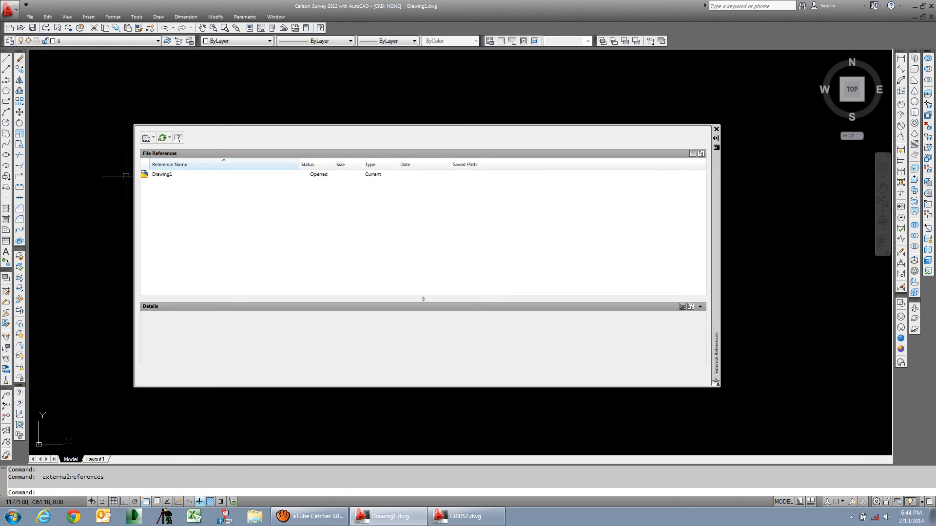
pyautogui.click(146, 138)
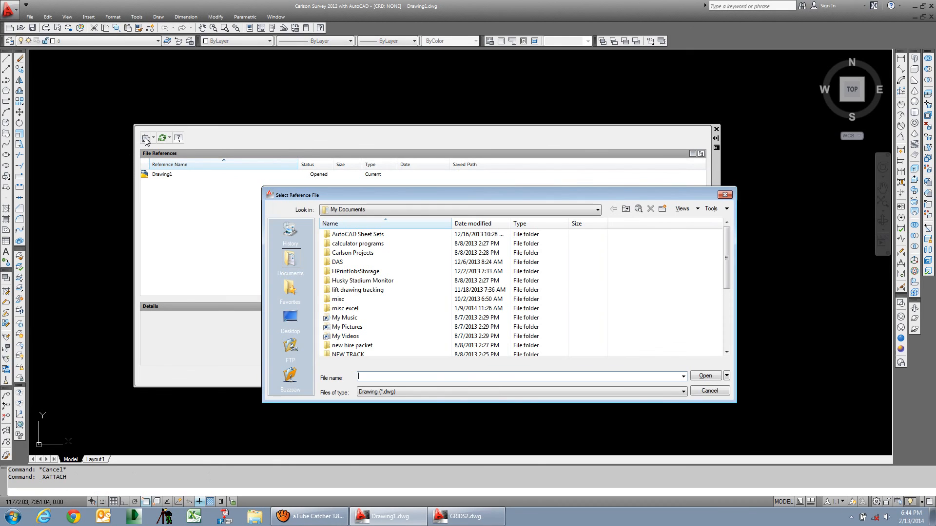
pyautogui.click(597, 210)
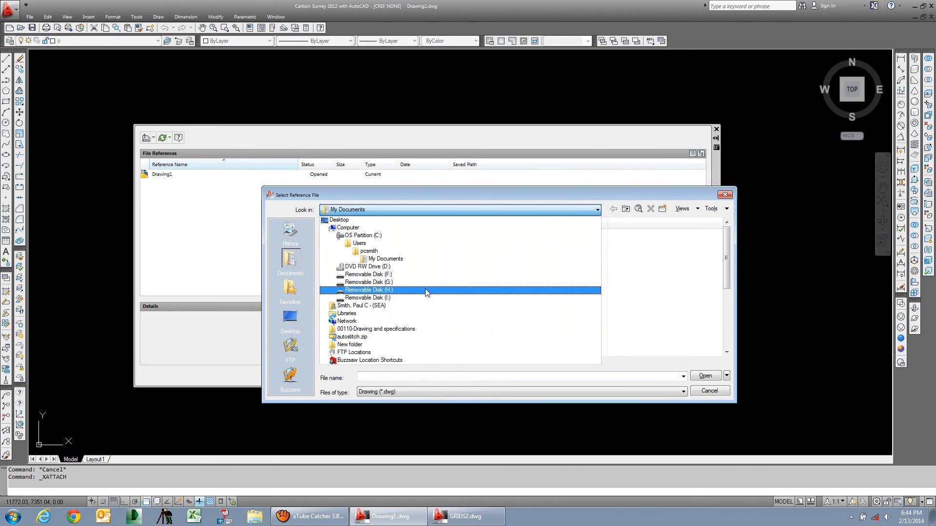
pyautogui.click(358, 236)
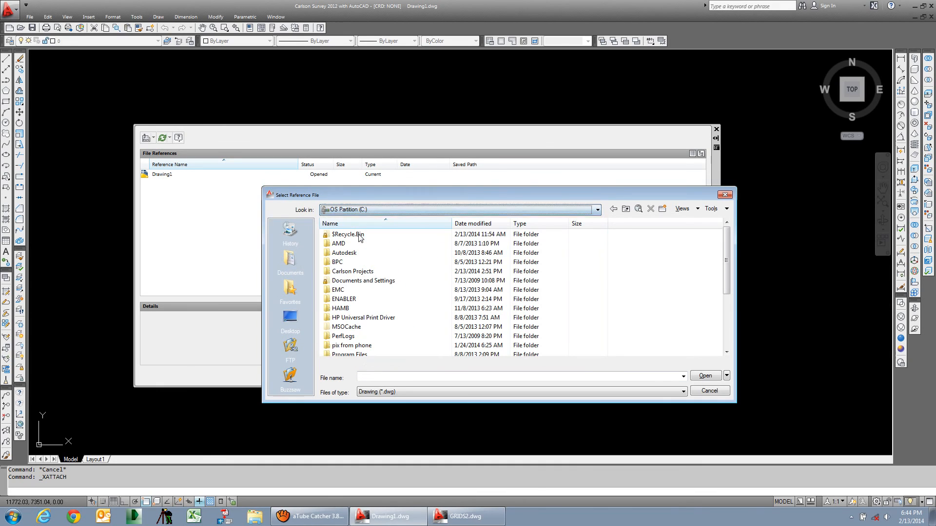
pyautogui.doubleClick(358, 272)
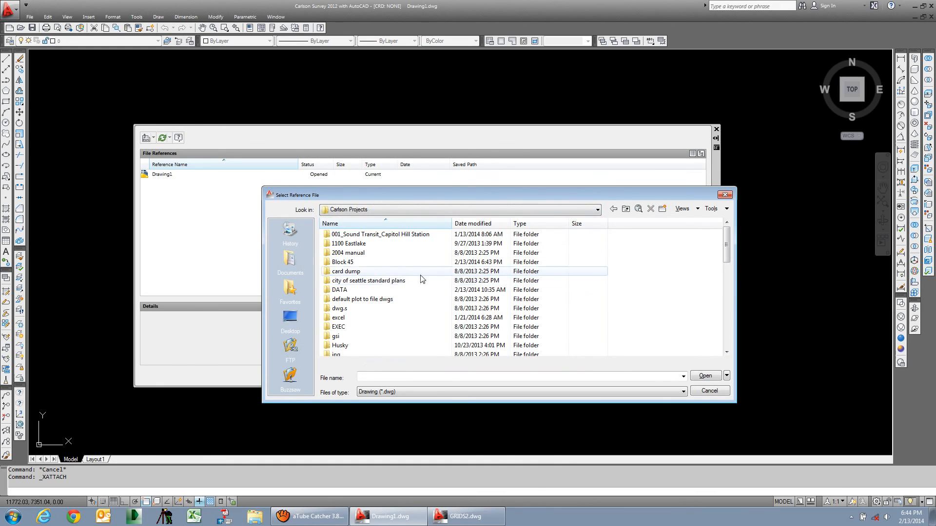
pyautogui.doubleClick(327, 264)
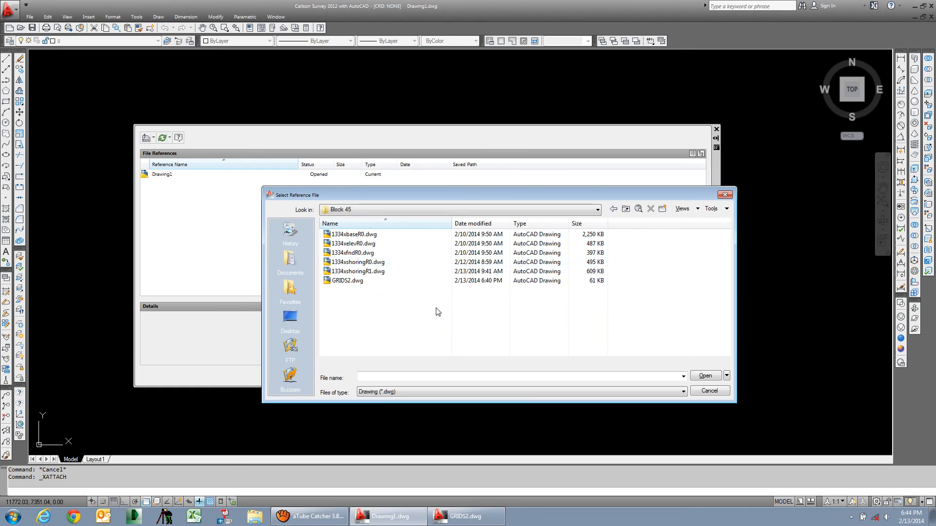
pyautogui.click(359, 263)
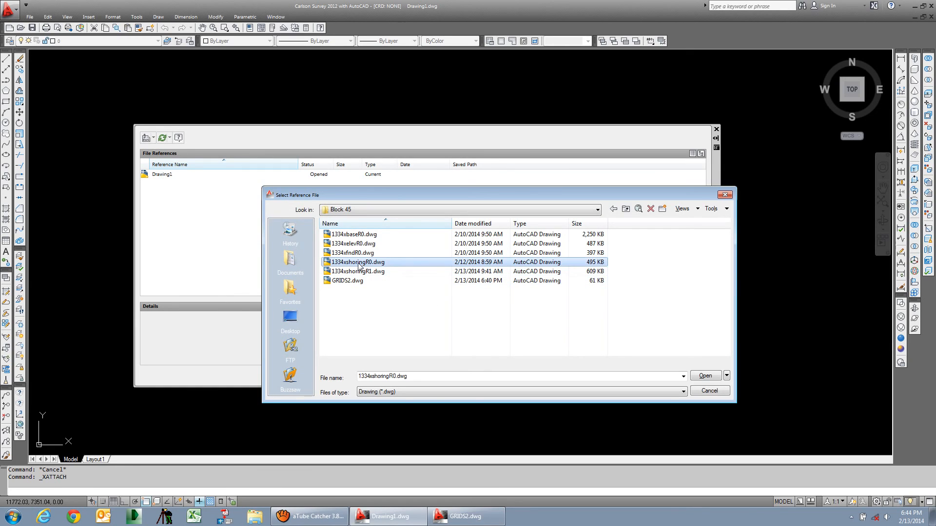
pyautogui.click(706, 377)
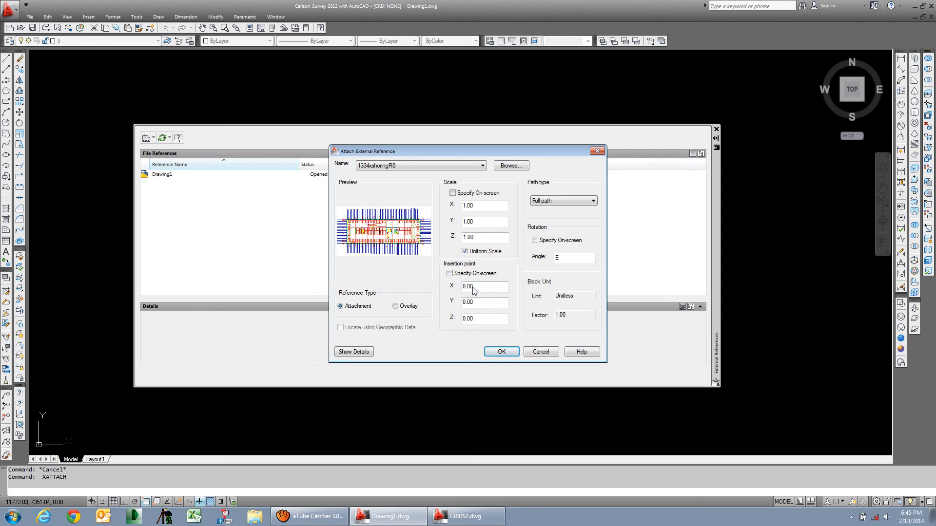
pyautogui.click(507, 354)
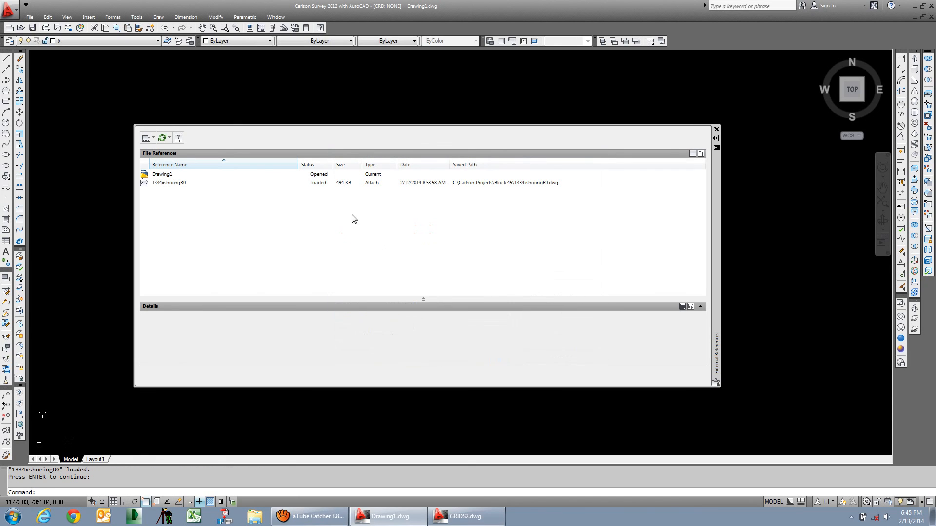
pyautogui.click(716, 129)
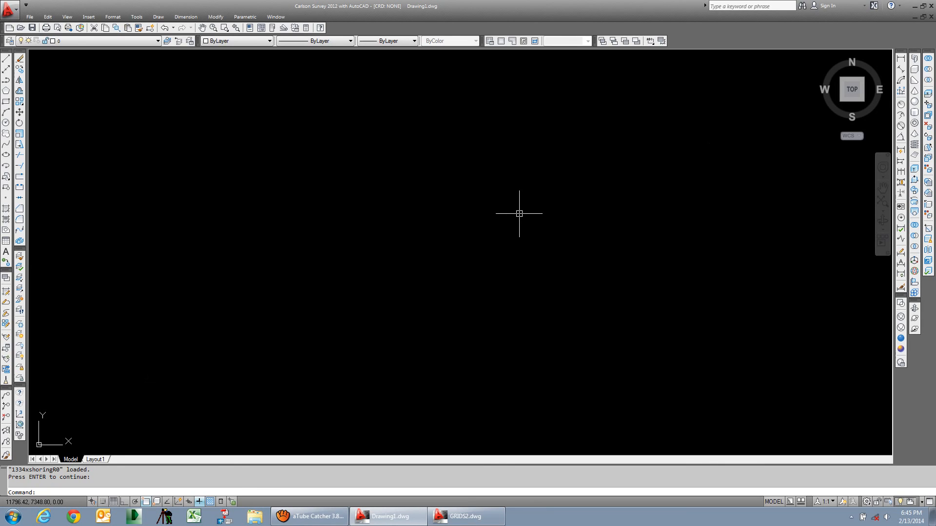
# Zoom to the extents of Drawing1 and select the attached shoring plan to check that it behaves as one object, then deselect it
pyautogui.middleClick(489, 214)
pyautogui.middleClick(489, 214)
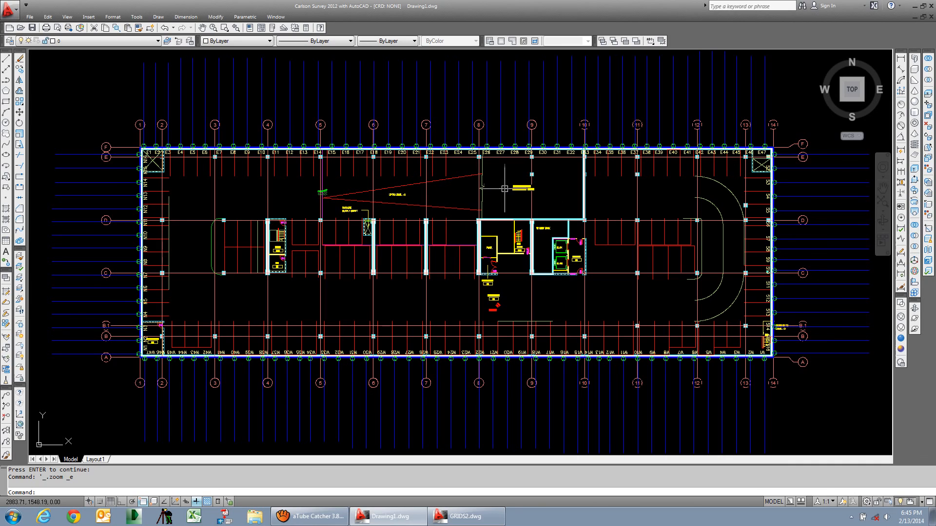
pyautogui.hotkey('ctrl', 'a')
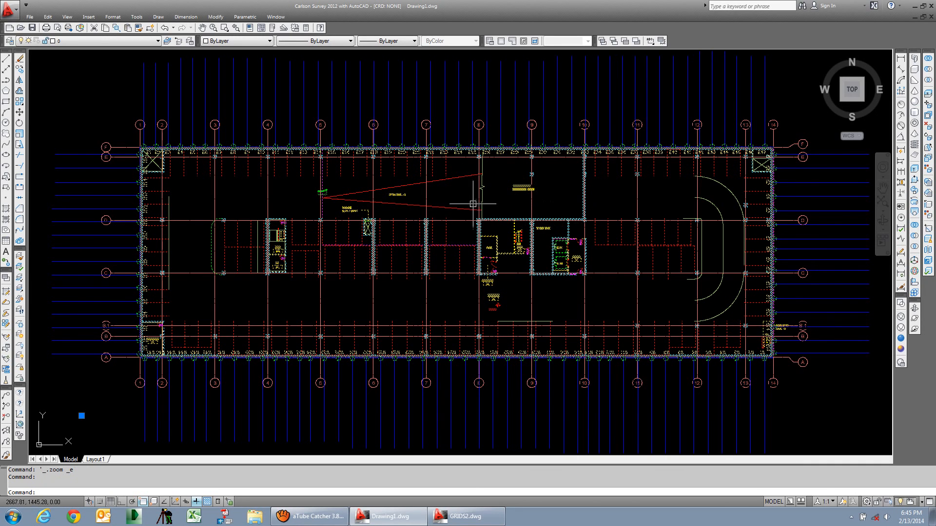
pyautogui.click(217, 198)
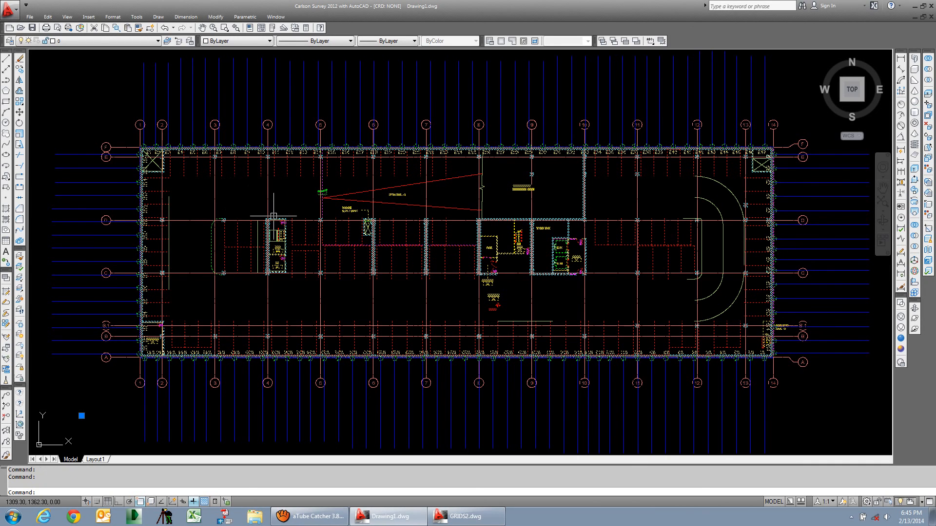
pyautogui.press('Escape')
pyautogui.press('Escape')
pyautogui.moveTo(346, 206)
pyautogui.mouseDown(button='middle')
pyautogui.moveTo(347, 220)
pyautogui.moveTo(346, 198)
pyautogui.mouseUp(button='middle')
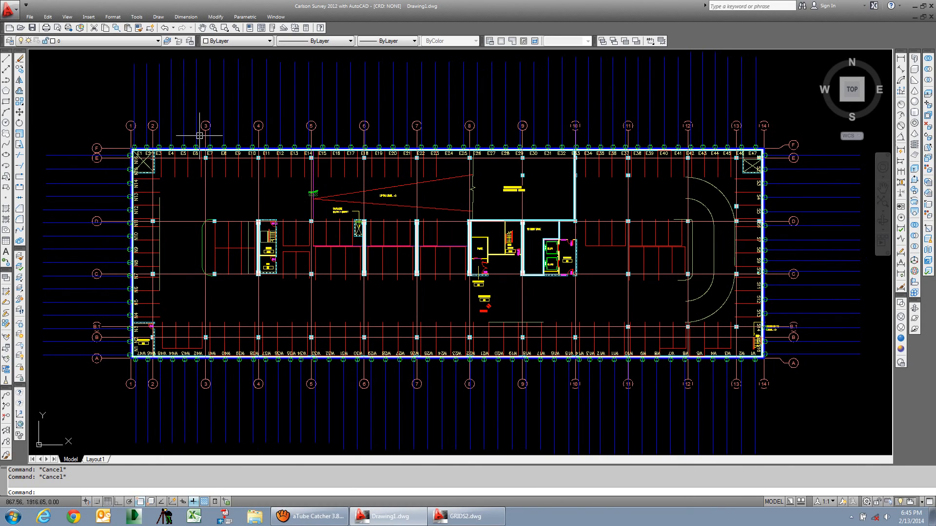
# Attach GRIDS2.dwg from the Block 45 folder as a second external reference at insertion point 0,0,0 and scale 1.00
pyautogui.click(89, 16)
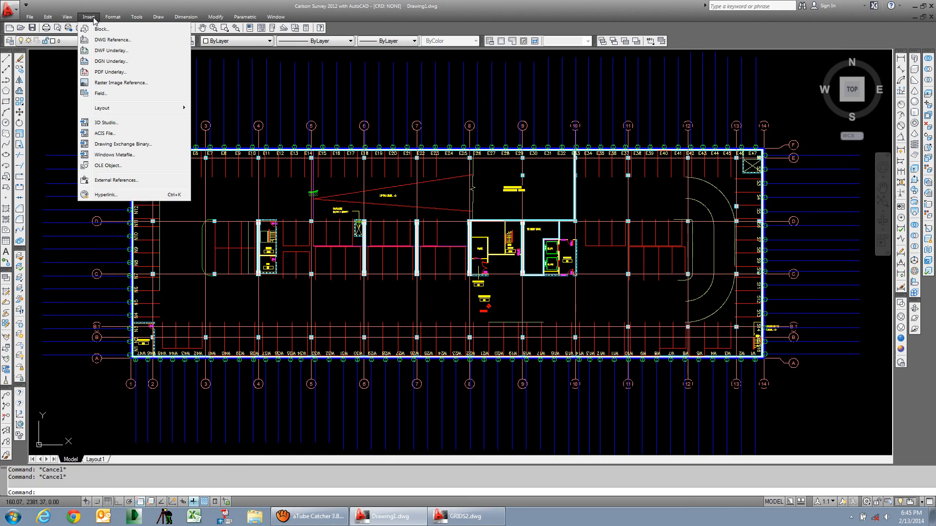
pyautogui.click(116, 181)
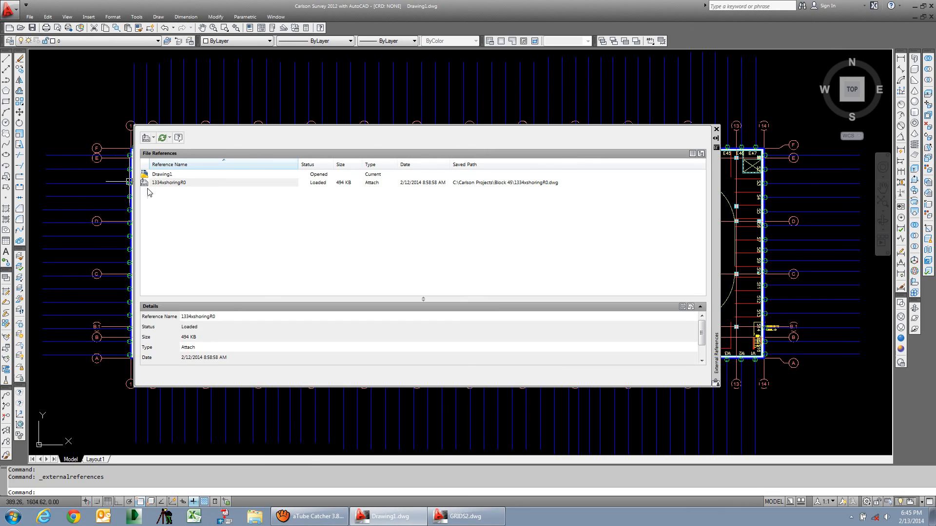
pyautogui.click(145, 138)
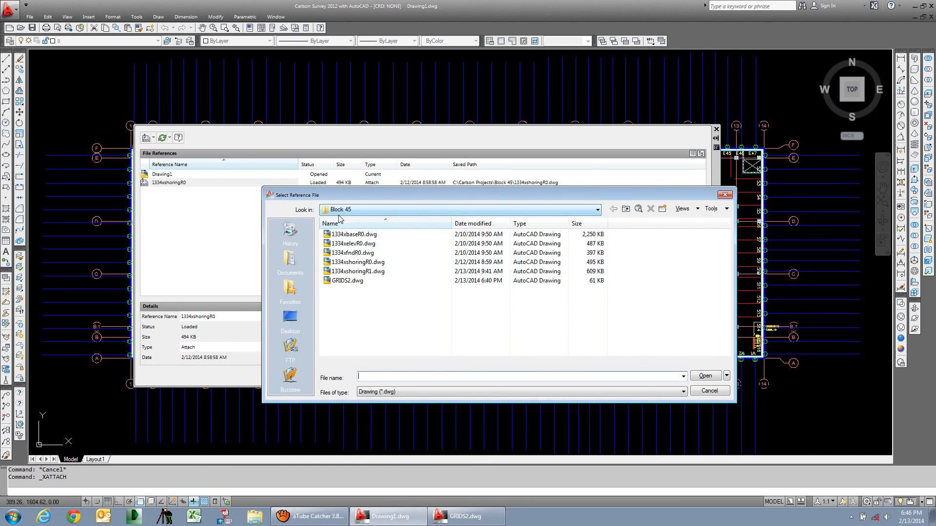
pyautogui.click(335, 283)
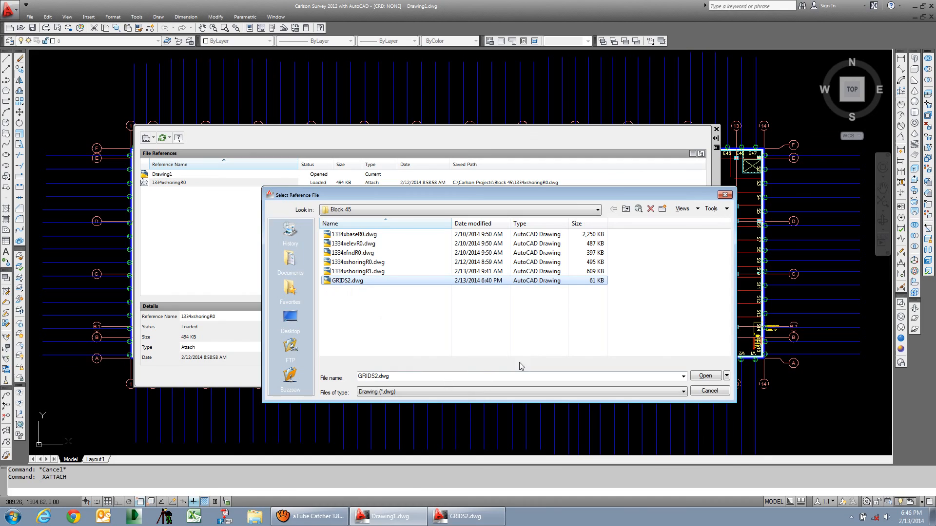
pyautogui.click(711, 376)
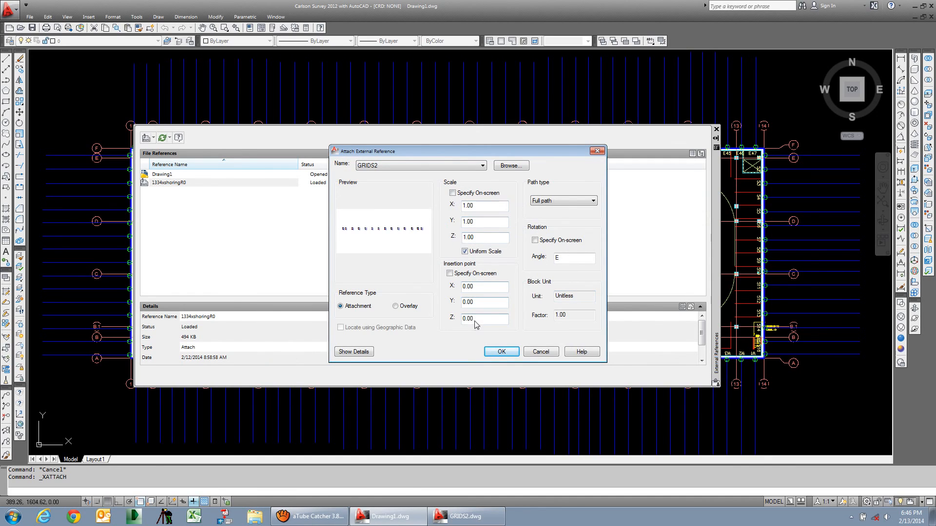
pyautogui.click(502, 352)
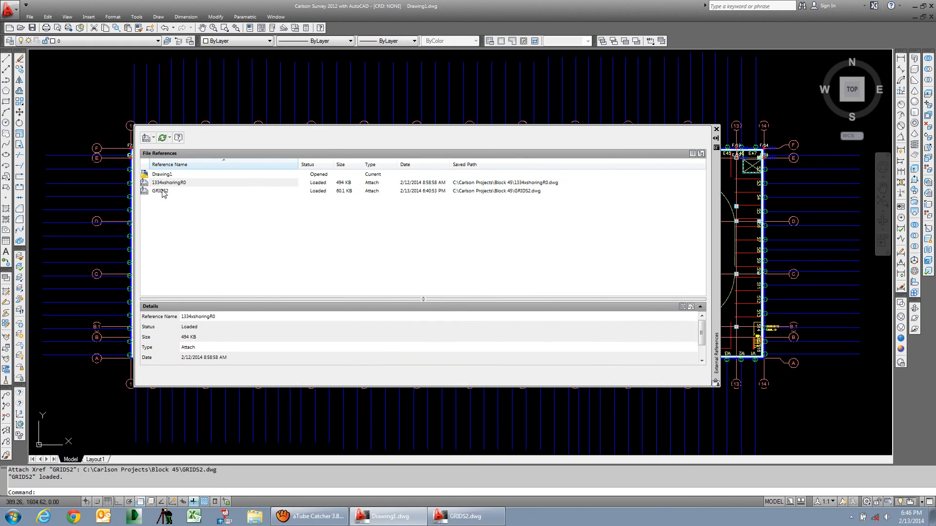
pyautogui.click(715, 129)
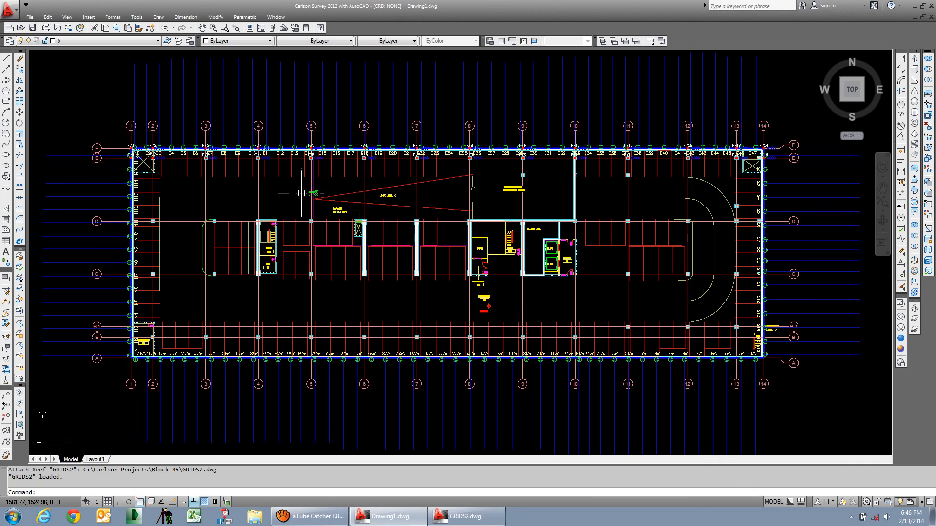
# Check the referenced grid points against the shoring plan's intersections of grid lines E and F with 1 to 4
pyautogui.scroll(10, 324, 225)
pyautogui.scroll(-2, 551, 256)
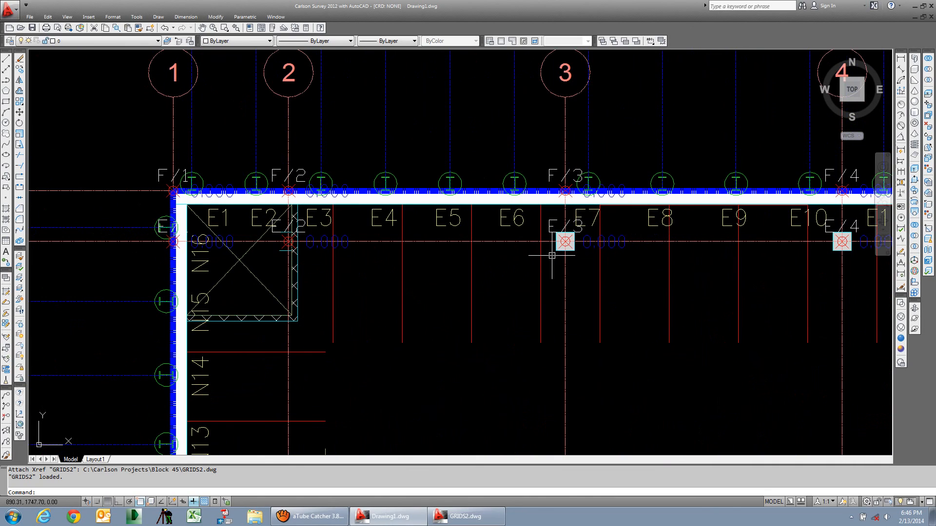
pyautogui.moveTo(359, 309); pyautogui.dragTo(421, 299, button='middle')
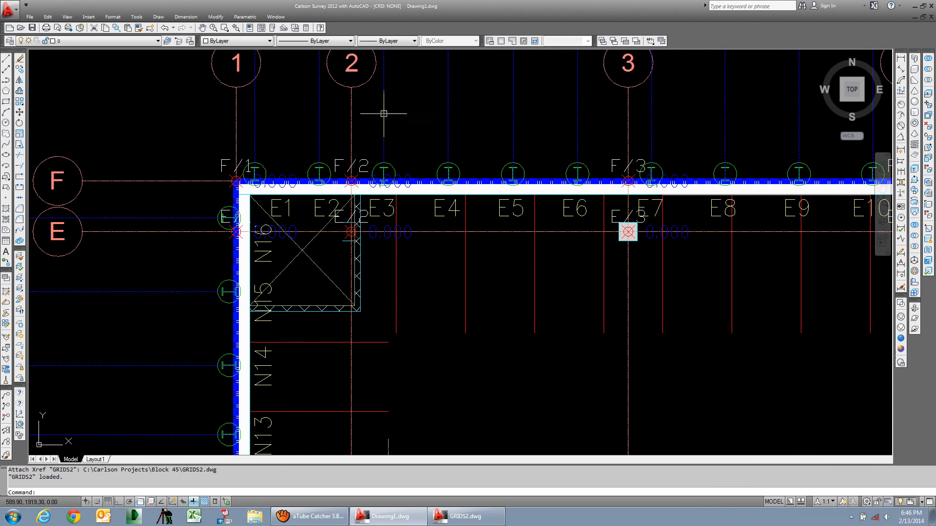
pyautogui.scroll(-6, 250, 191)
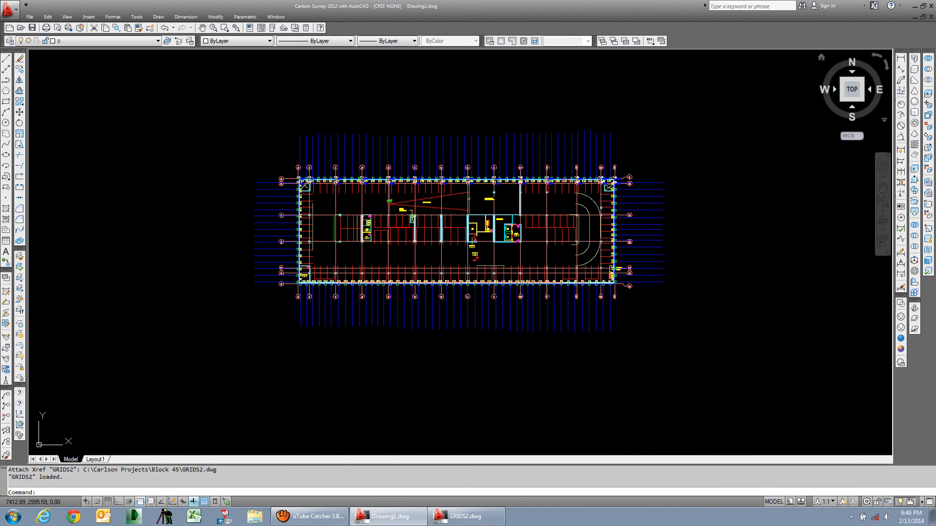
# Close Drawing1 and GRIDS2.dwg without saving changes and exit Carlson Survey
pyautogui.click(931, 17)
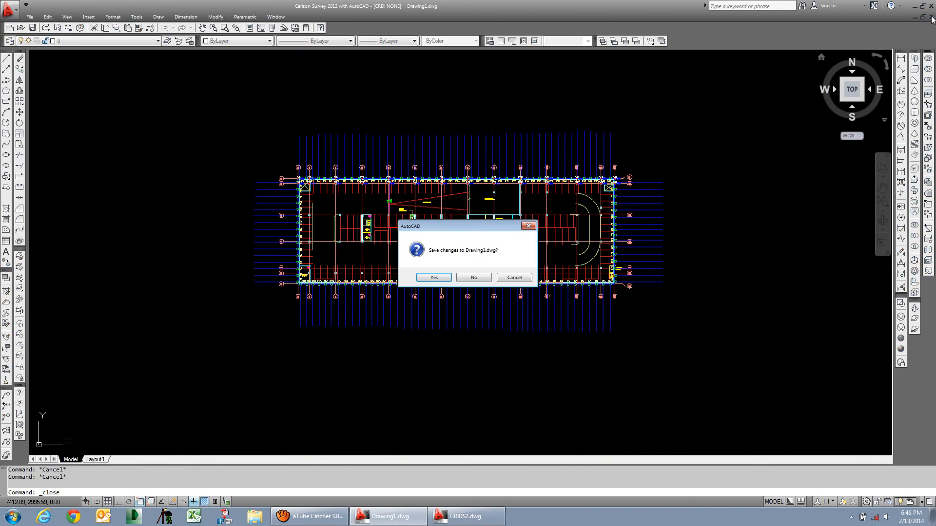
pyautogui.click(472, 278)
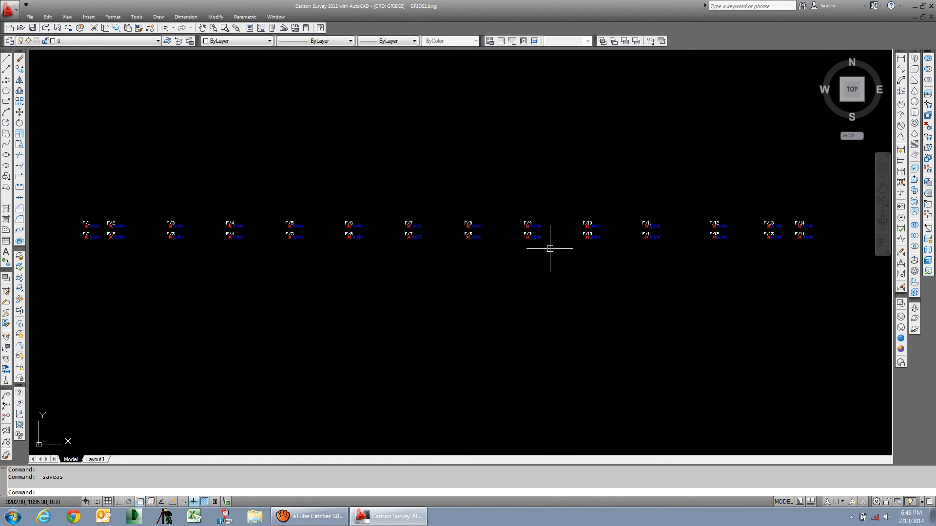
pyautogui.click(931, 17)
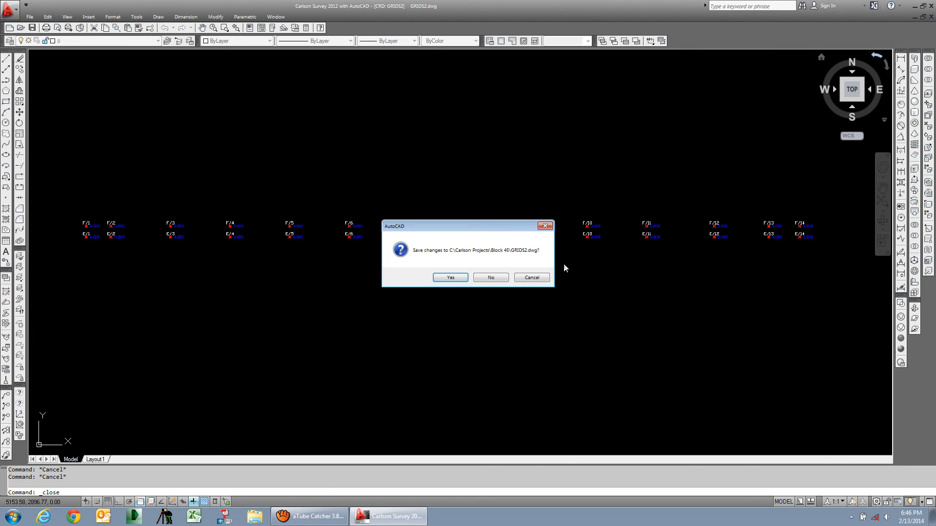
pyautogui.click(493, 281)
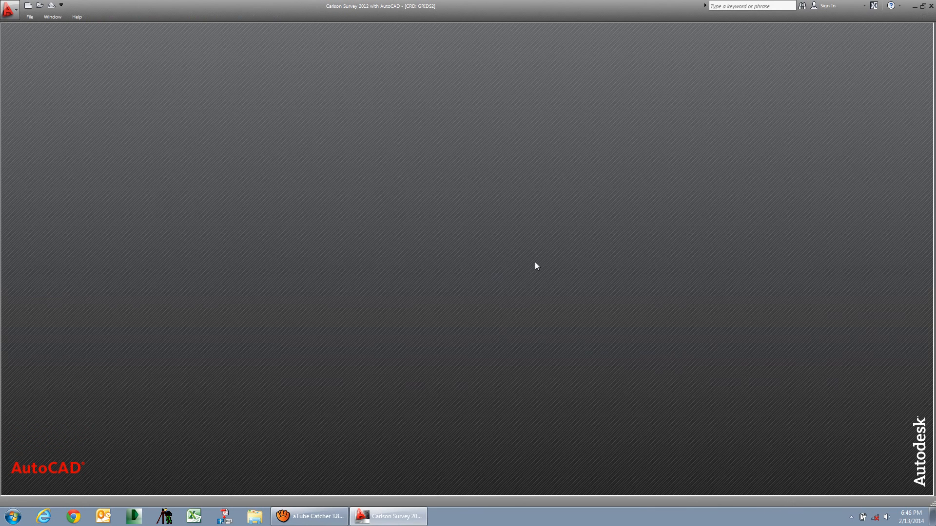
pyautogui.click(931, 6)
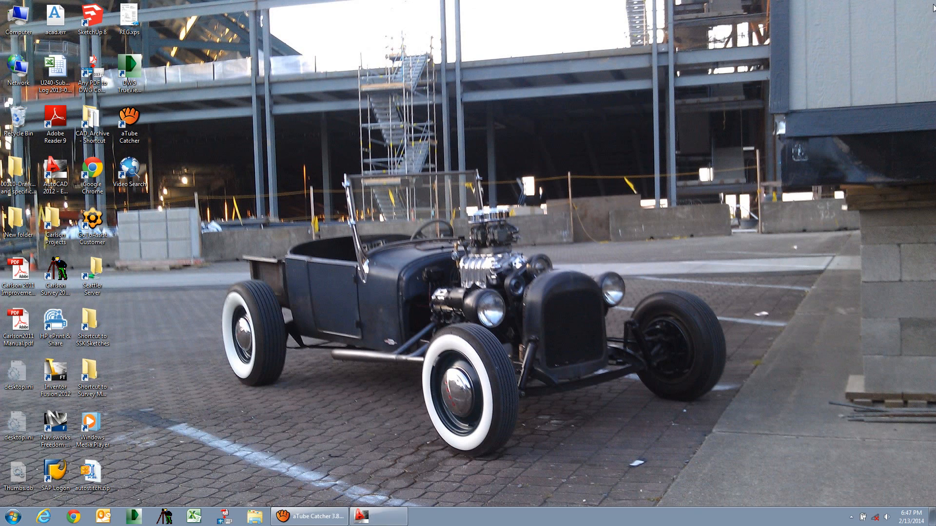